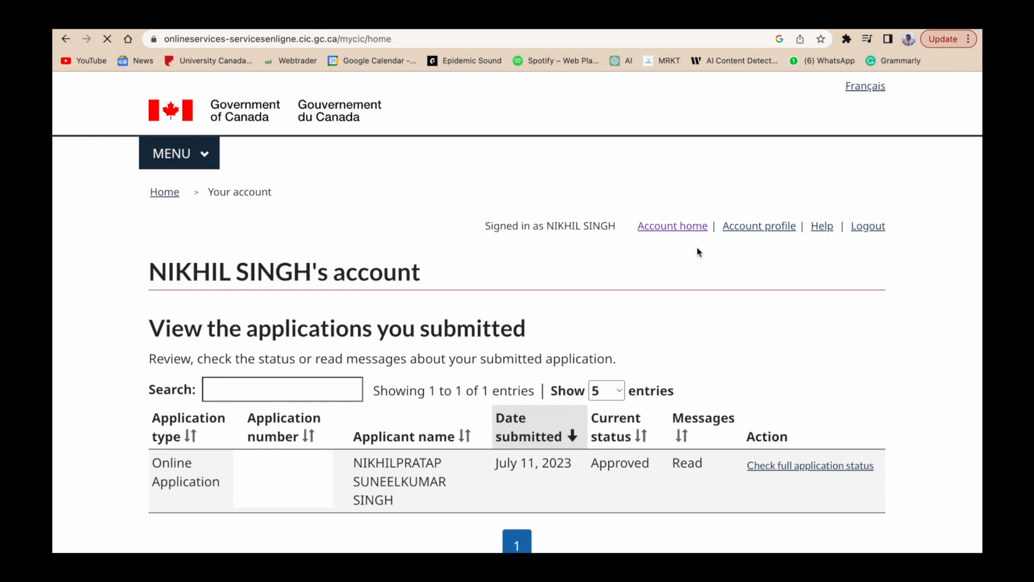
Open the application to come to Canada and start the eligibility questionnaire for a visitor visa, study and/or work permit
{"action": "scroll", "coordinate": [697, 247], "scroll_direction": "down", "scroll_amount": 8}
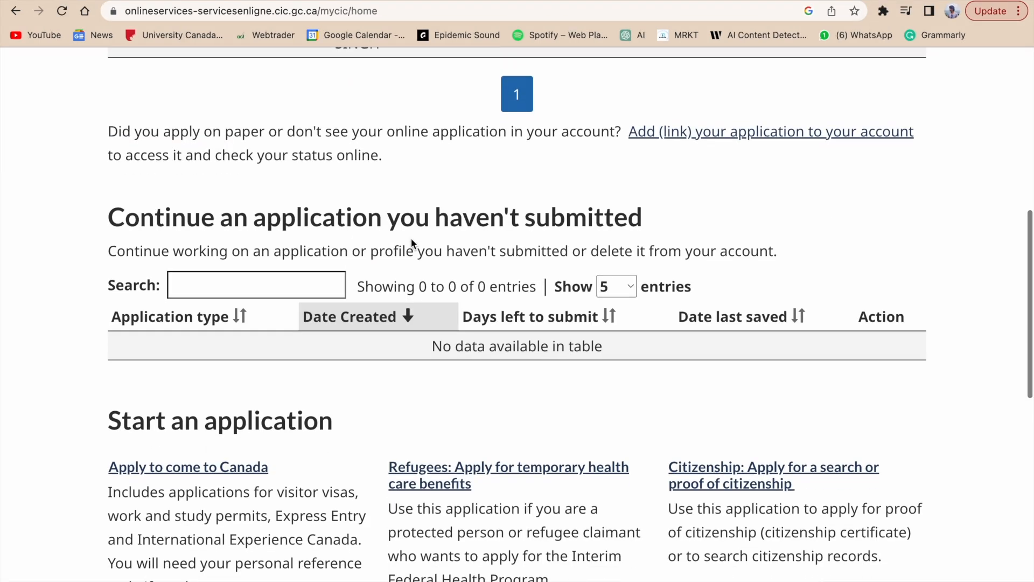
{"action": "left_click", "coordinate": [244, 455]}
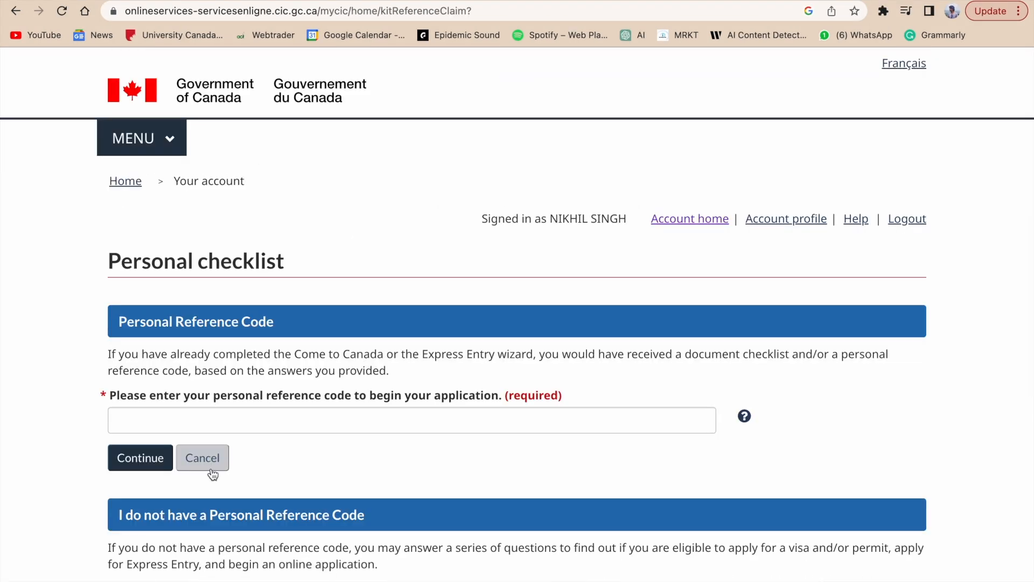
{"action": "scroll", "coordinate": [617, 351], "scroll_direction": "down", "scroll_amount": 3}
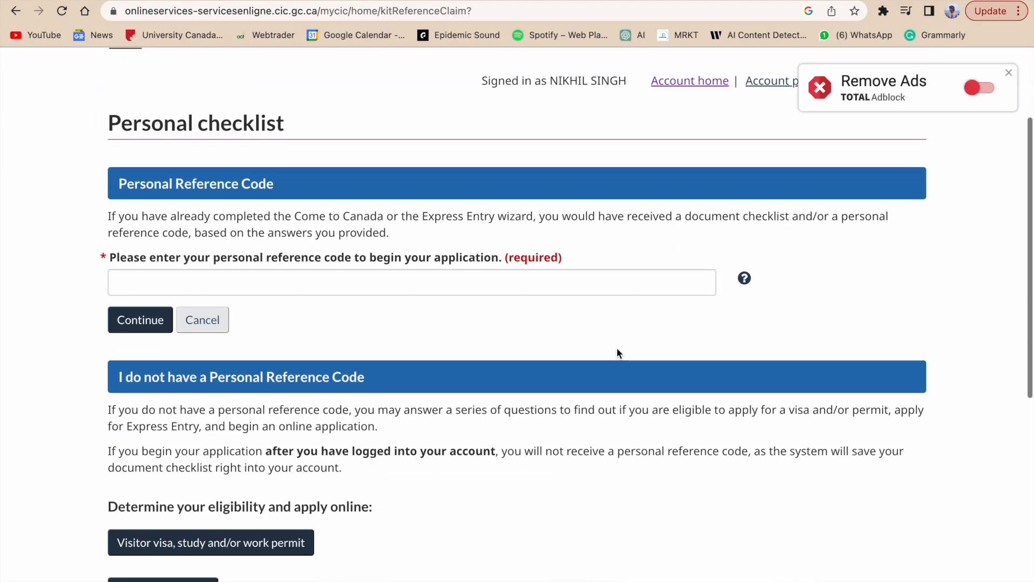
{"action": "scroll", "coordinate": [616, 348], "scroll_direction": "down", "scroll_amount": 1}
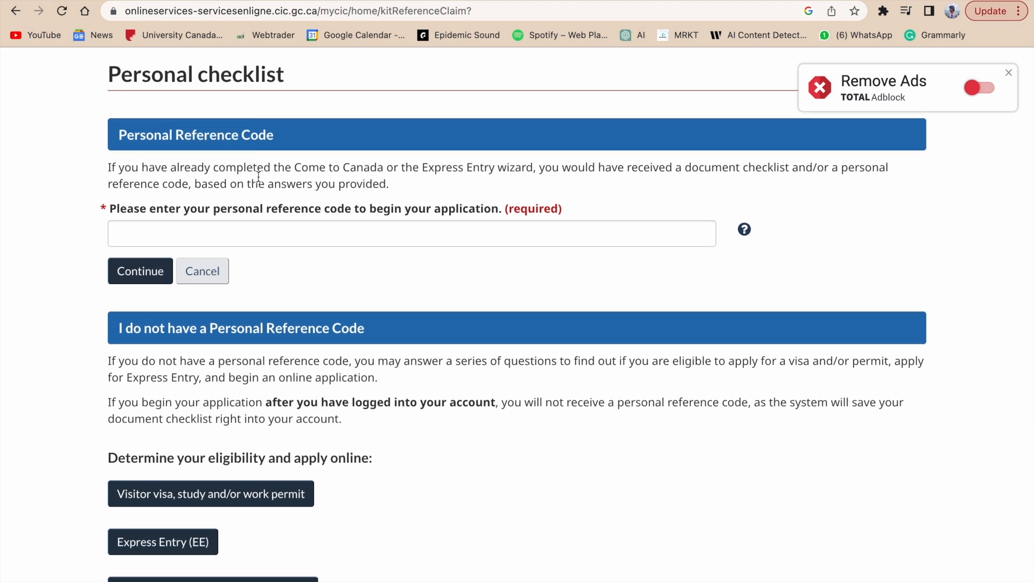
{"action": "scroll", "coordinate": [617, 352], "scroll_direction": "up", "scroll_amount": 1}
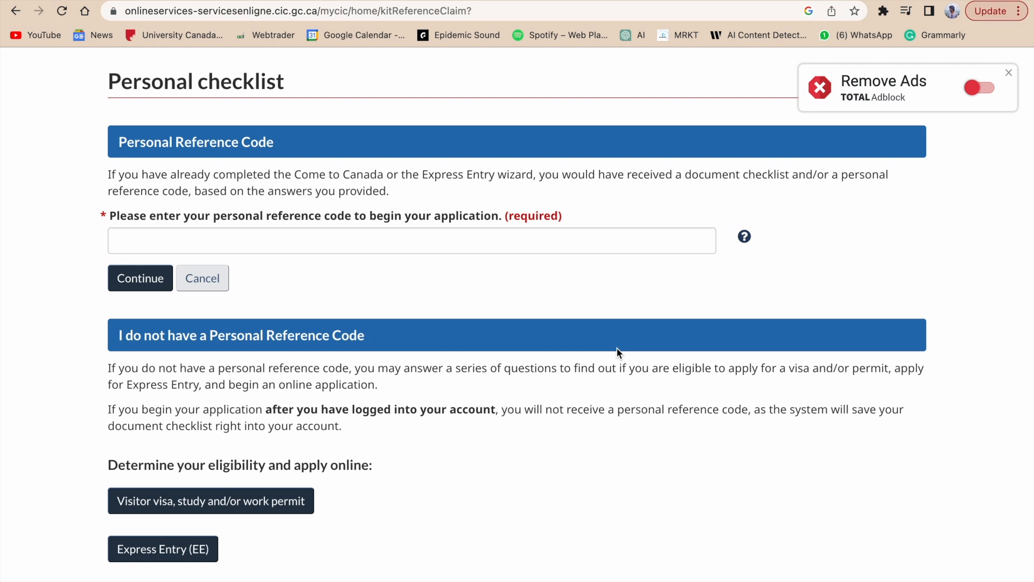
{"action": "scroll", "coordinate": [616, 350], "scroll_direction": "down", "scroll_amount": 1}
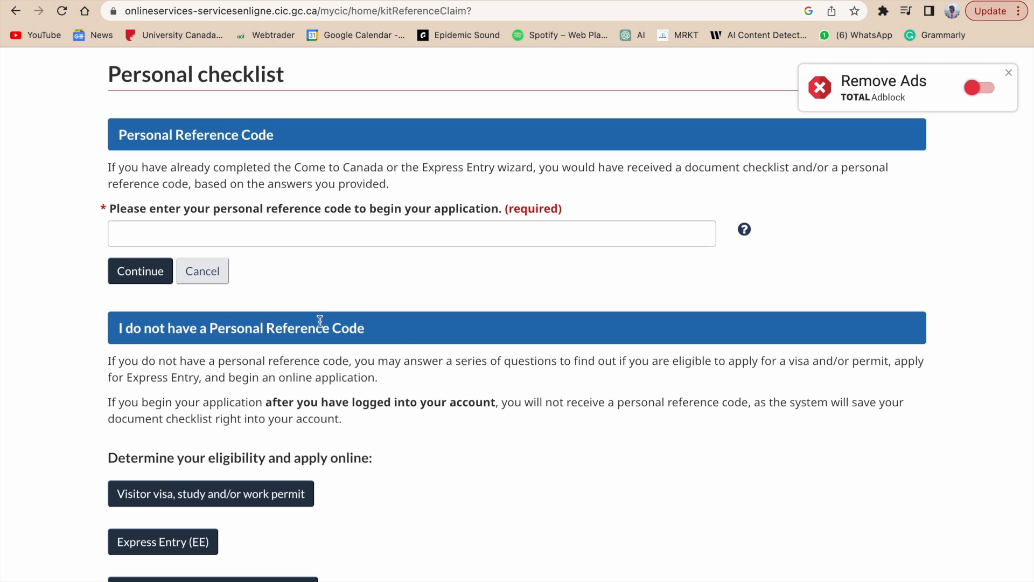
{"action": "scroll", "coordinate": [320, 321], "scroll_direction": "down", "scroll_amount": 5}
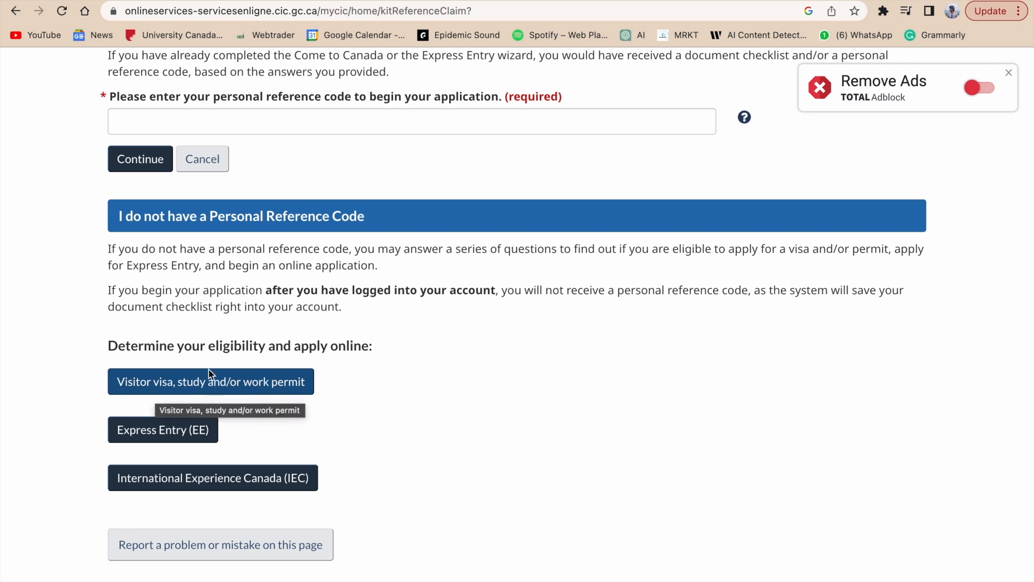
{"action": "left_click", "coordinate": [176, 380]}
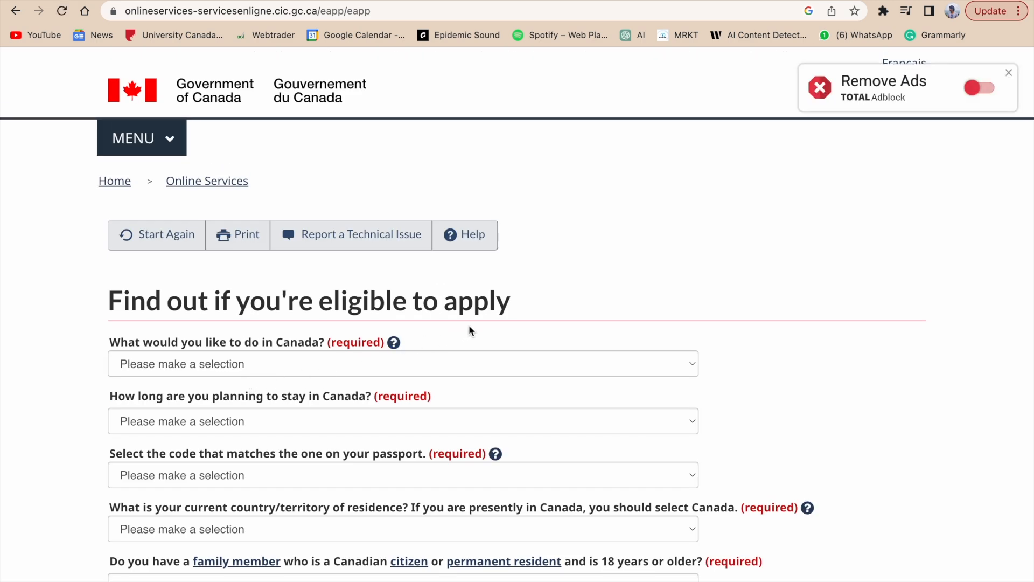
Set the intended activity in Canada to Work and the planned stay to Temporarily - more than 6 months
{"action": "scroll", "coordinate": [418, 351], "scroll_direction": "down", "scroll_amount": 2}
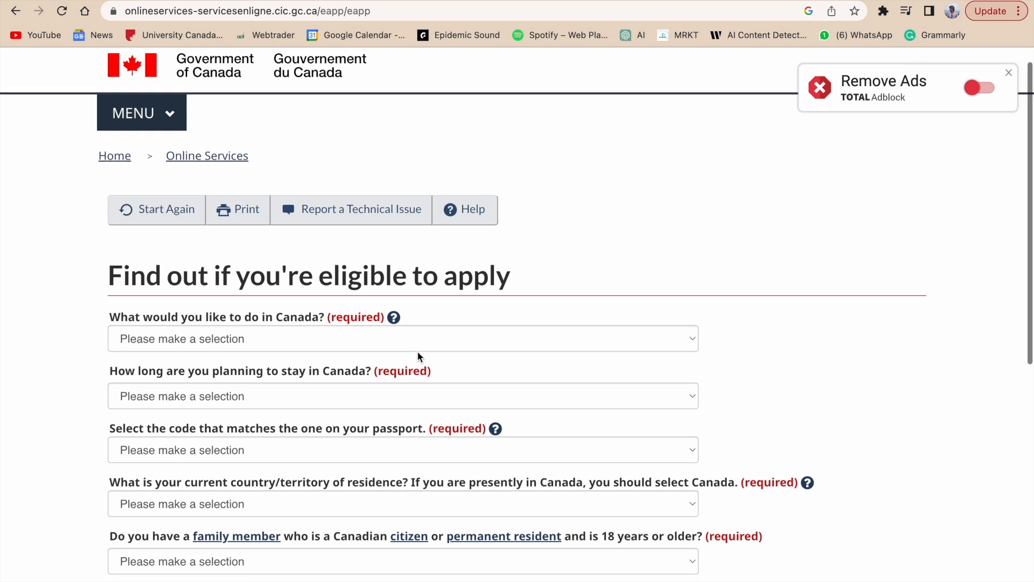
{"action": "left_click", "coordinate": [414, 309]}
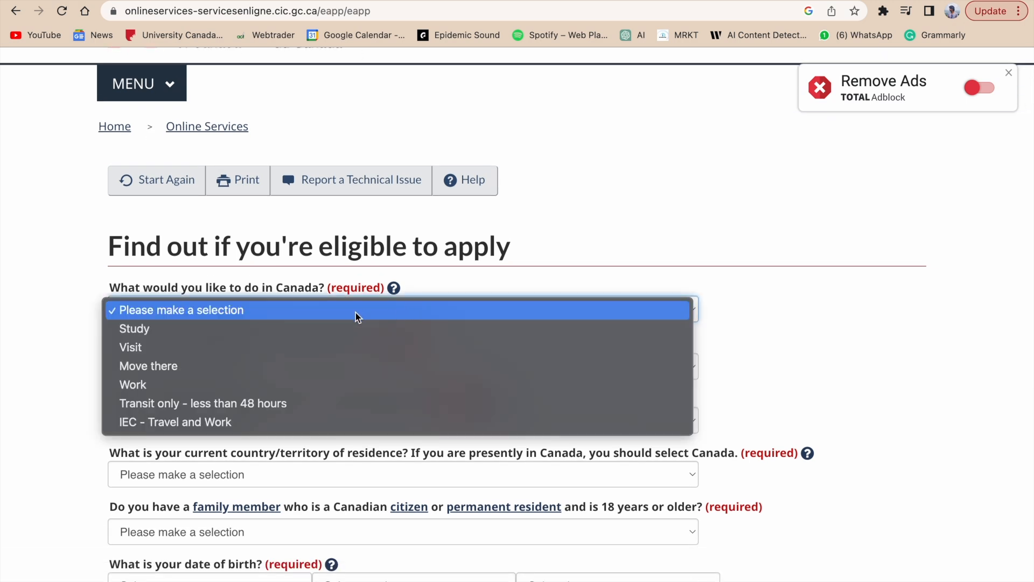
{"action": "left_click", "coordinate": [147, 383]}
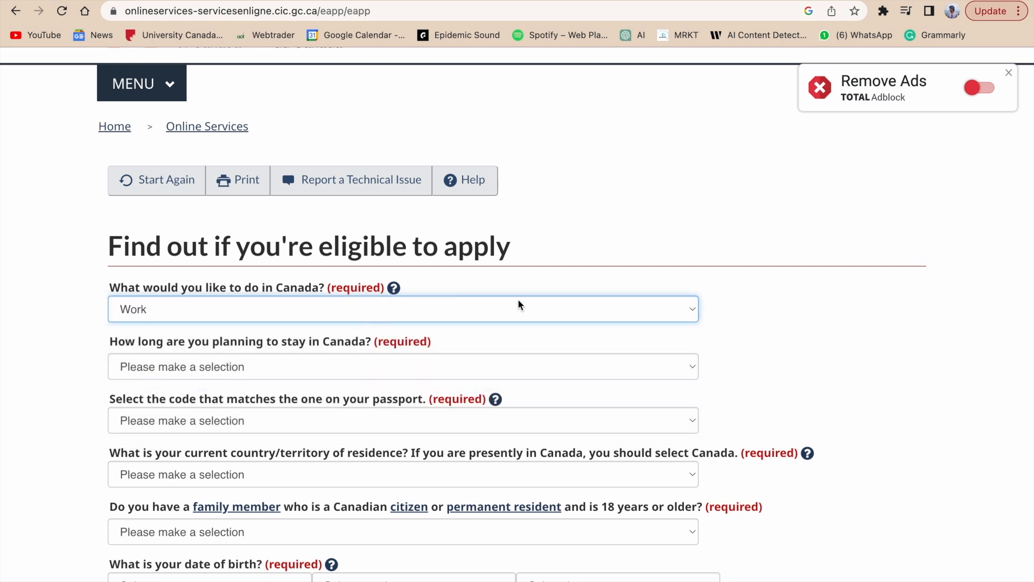
{"action": "scroll", "coordinate": [522, 303], "scroll_direction": "down", "scroll_amount": 2}
{"action": "left_click", "coordinate": [403, 315]}
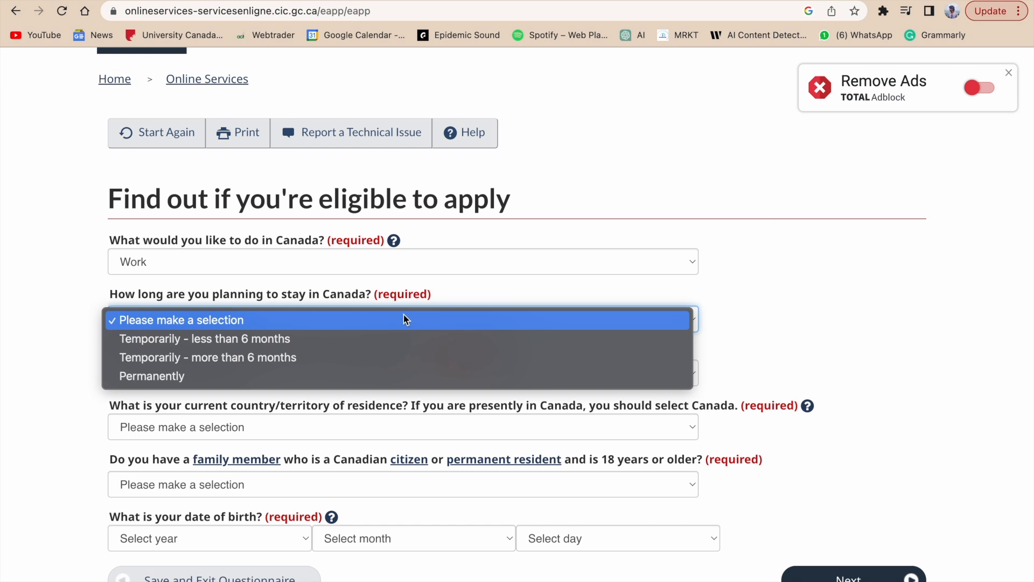
{"action": "left_click", "coordinate": [225, 358]}
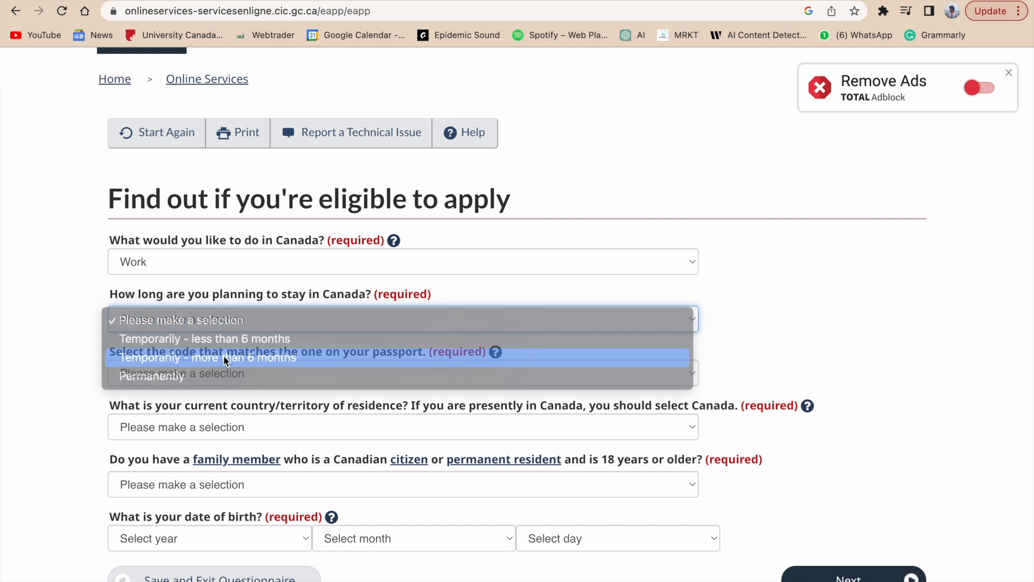
Set the passport code to IND (India)
{"action": "scroll", "coordinate": [534, 312], "scroll_direction": "down", "scroll_amount": 2}
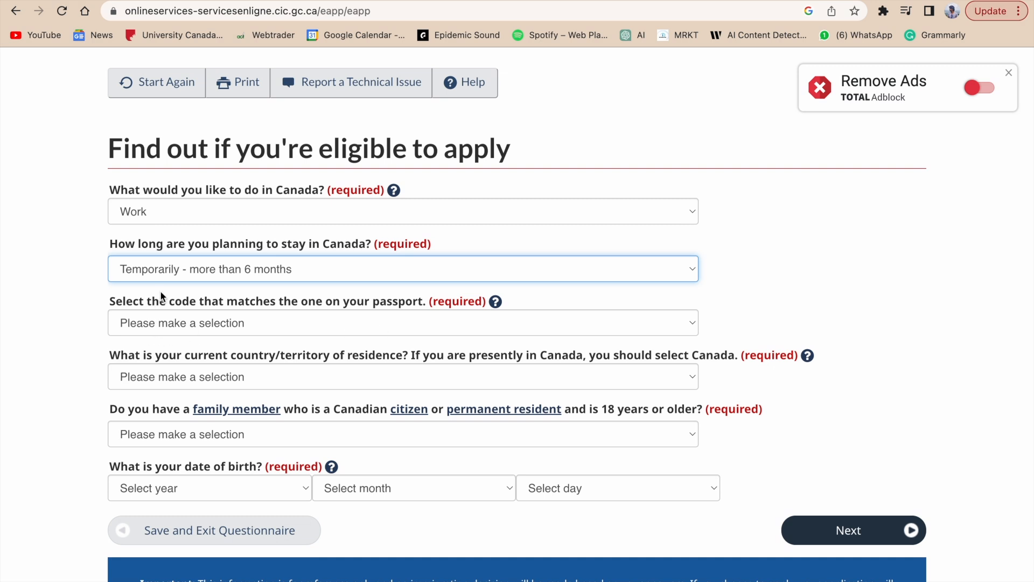
{"action": "left_click", "coordinate": [401, 322]}
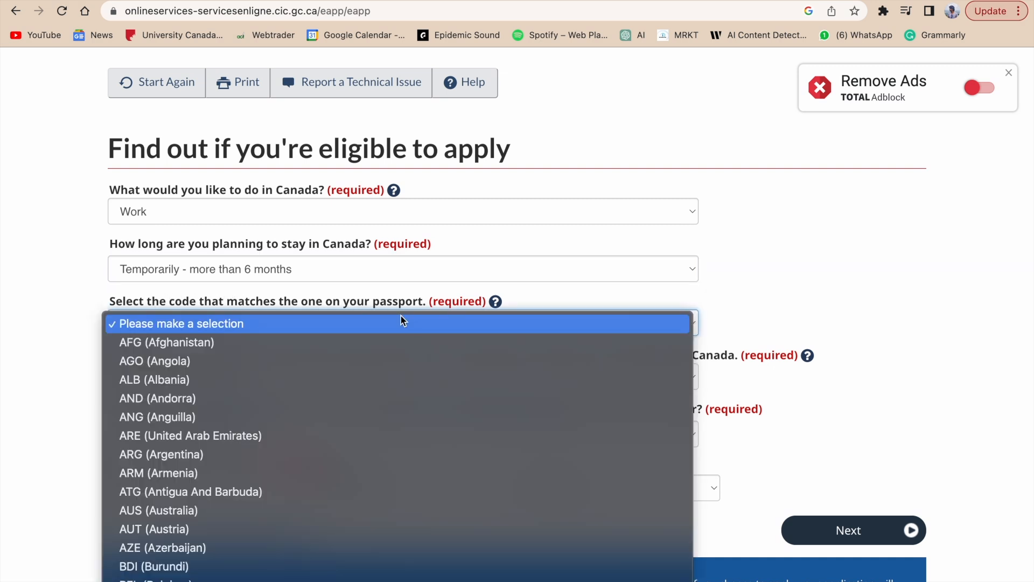
{"action": "scroll", "coordinate": [401, 319], "scroll_direction": "down", "scroll_amount": 20}
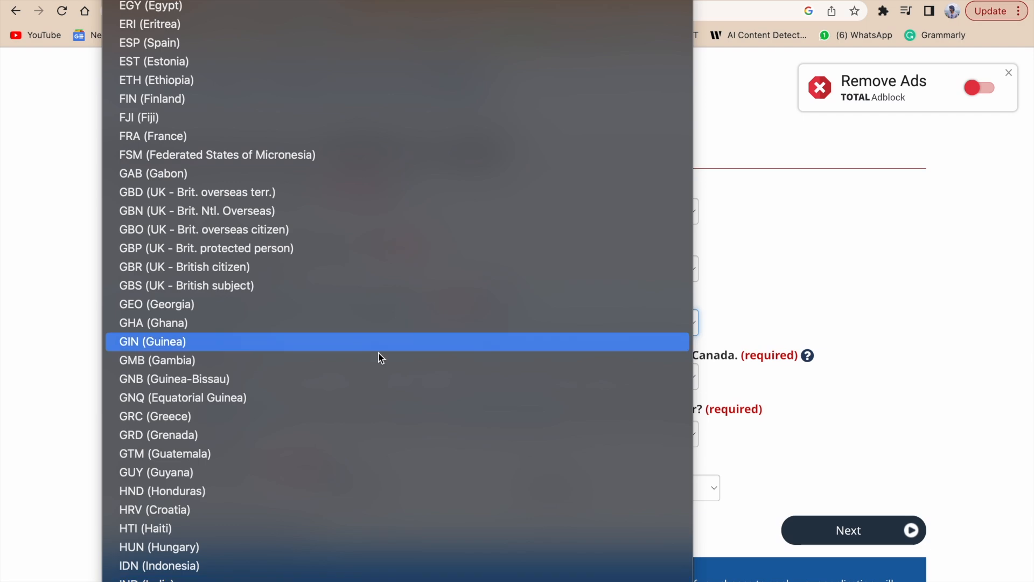
{"action": "key", "text": "Return"}
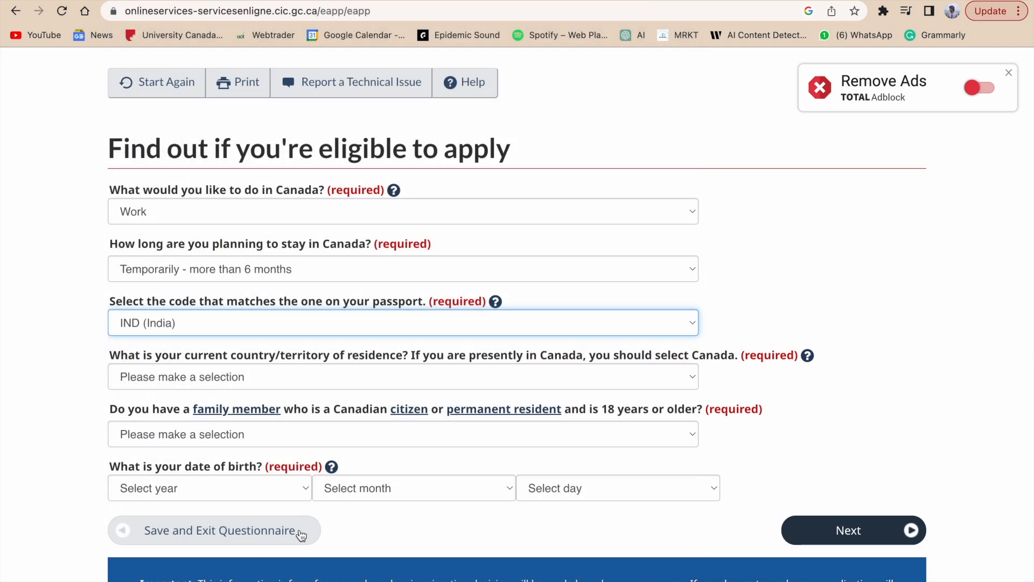
Set the current country of residence to Canada and answer No to having a Canadian citizen or permanent resident family member
{"action": "scroll", "coordinate": [534, 325], "scroll_direction": "down", "scroll_amount": 2}
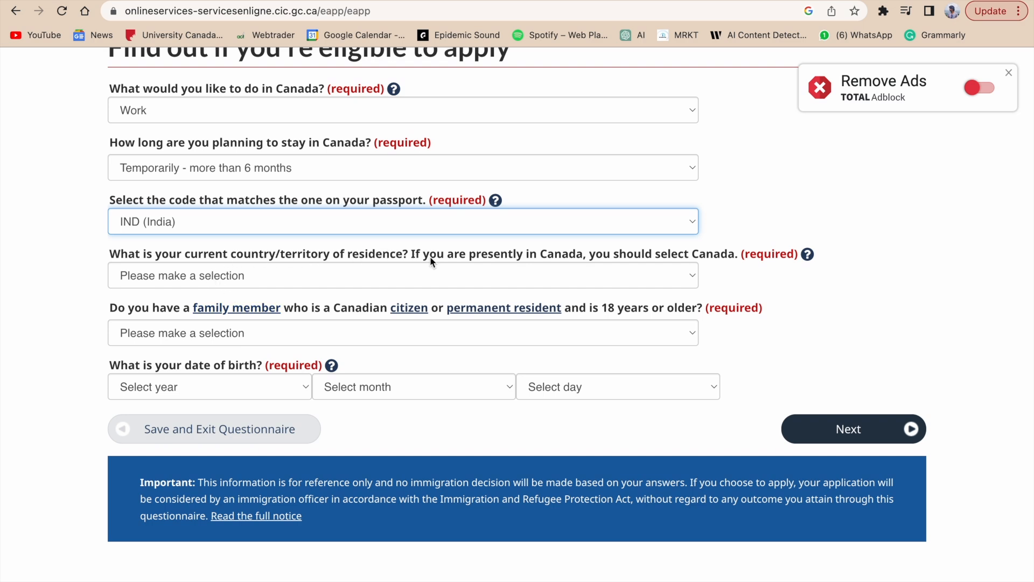
{"action": "left_click", "coordinate": [438, 274]}
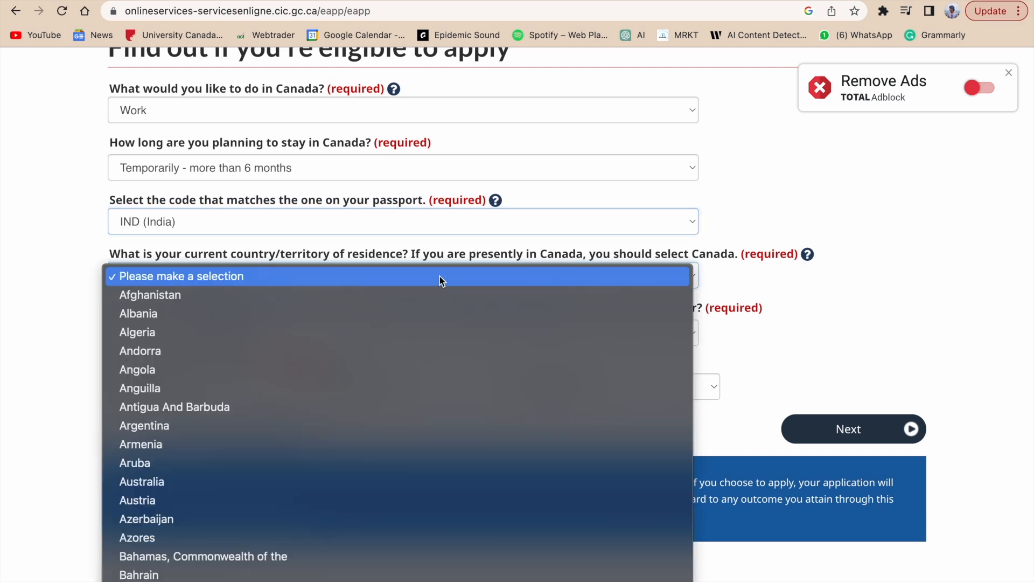
{"action": "key", "text": "c"}
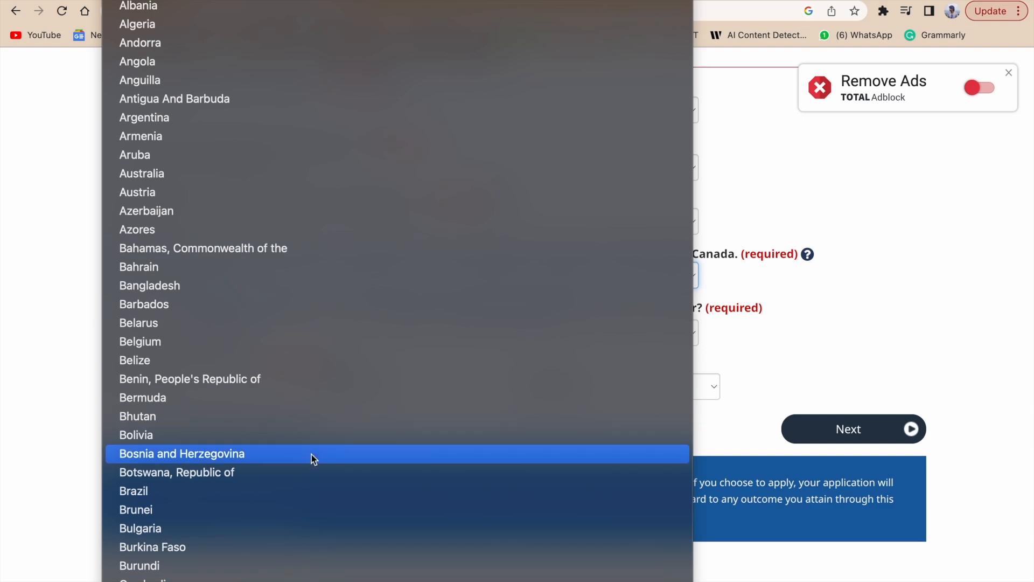
{"action": "scroll", "coordinate": [308, 461], "scroll_direction": "down", "scroll_amount": 3}
{"action": "left_click", "coordinate": [243, 542]}
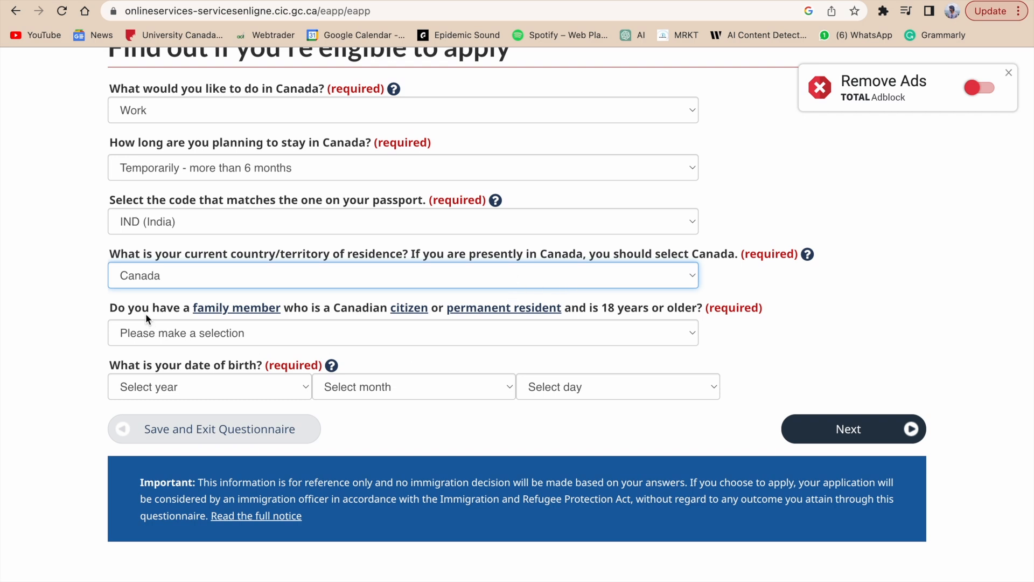
{"action": "left_click", "coordinate": [583, 331]}
{"action": "left_click", "coordinate": [295, 370]}
Fill in the applicant's date of birth and continue to the next page of the questionnaire
{"action": "scroll", "coordinate": [485, 302], "scroll_direction": "down", "scroll_amount": 2}
{"action": "left_click", "coordinate": [274, 276]}
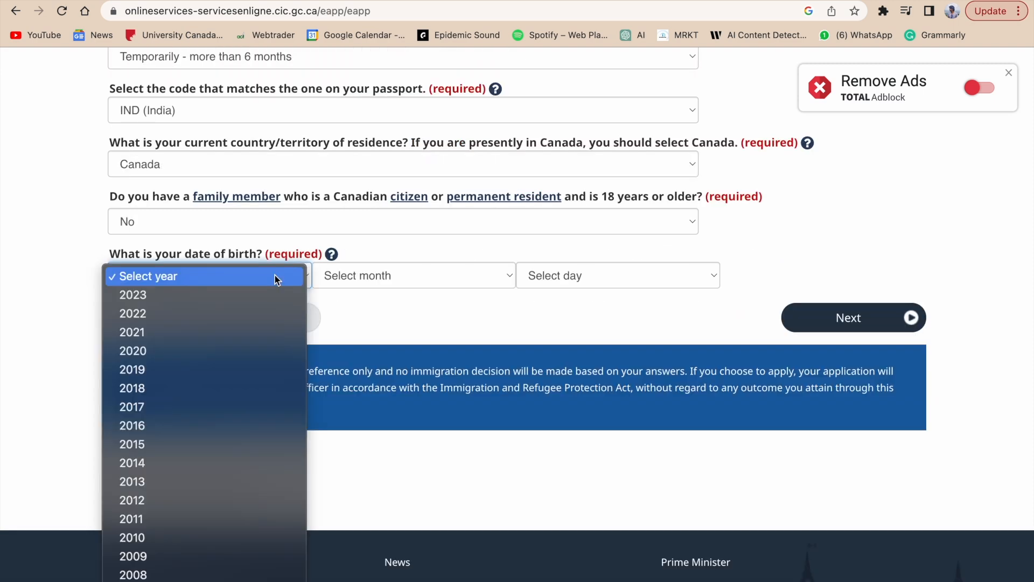
{"action": "left_click", "coordinate": [154, 549]}
{"action": "left_click", "coordinate": [425, 276]}
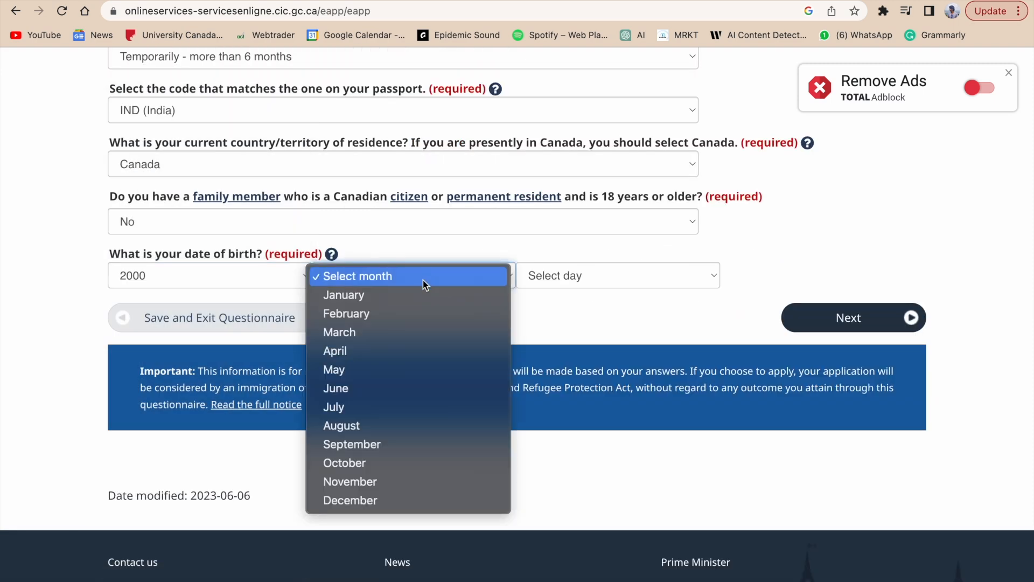
{"action": "left_click", "coordinate": [358, 406]}
{"action": "left_click", "coordinate": [592, 277]}
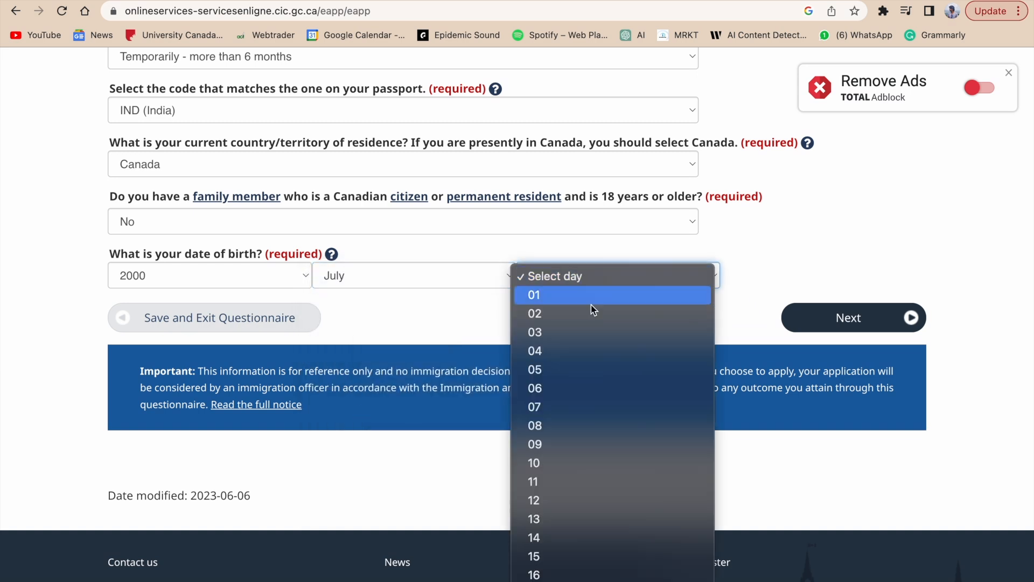
{"action": "left_click", "coordinate": [549, 500]}
{"action": "scroll", "coordinate": [642, 313], "scroll_direction": "up", "scroll_amount": 1}
{"action": "left_click", "coordinate": [827, 347]}
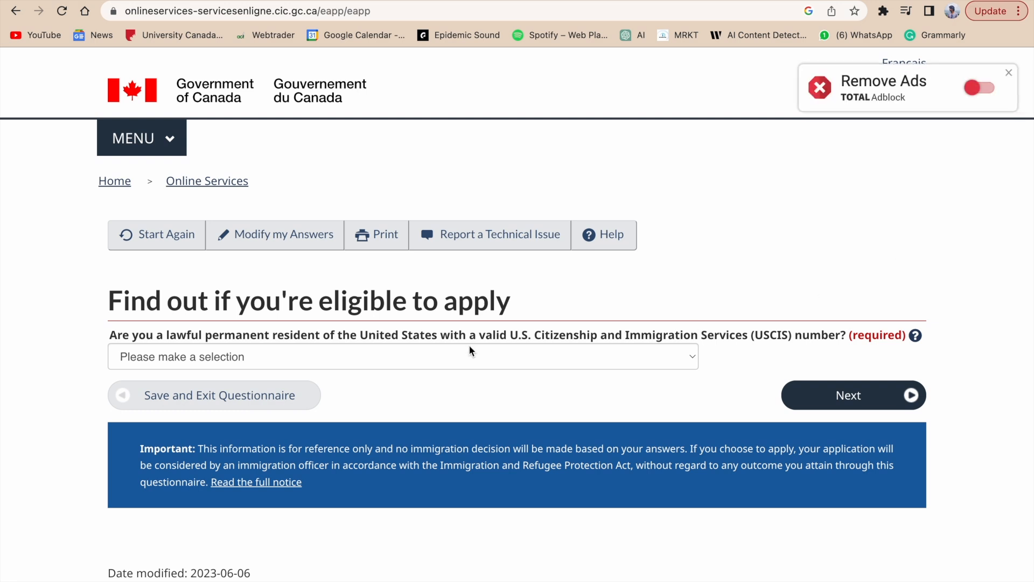
Answer No to being a lawful permanent resident of the United States with a USCIS number, and continue
{"action": "left_click", "coordinate": [529, 359]}
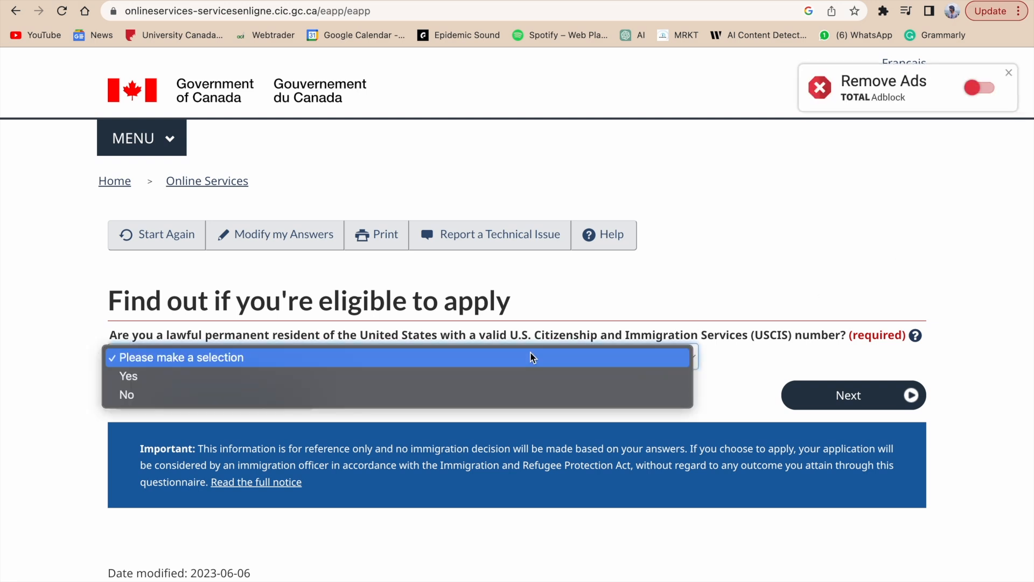
{"action": "left_click", "coordinate": [138, 399]}
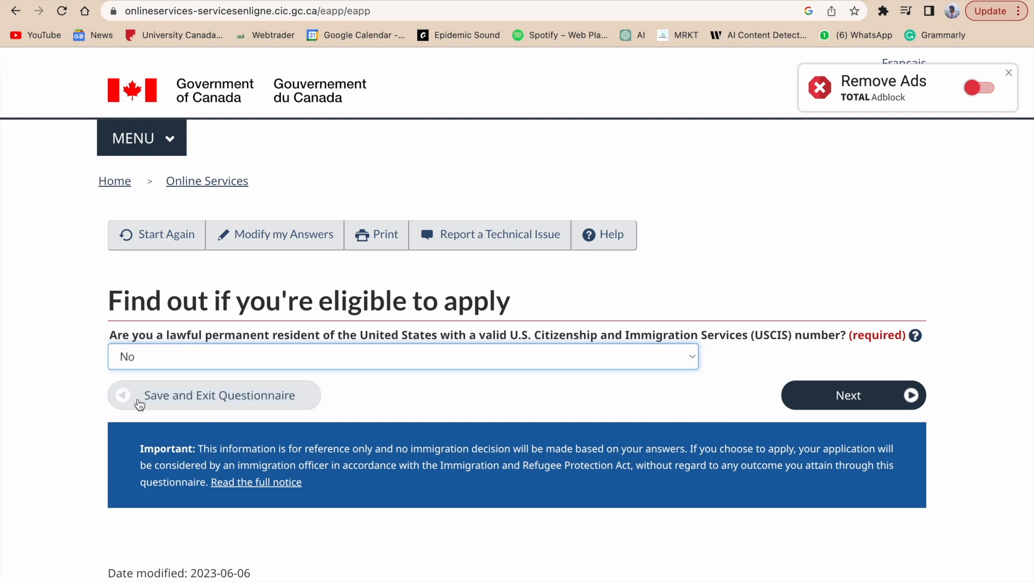
{"action": "left_click", "coordinate": [837, 397]}
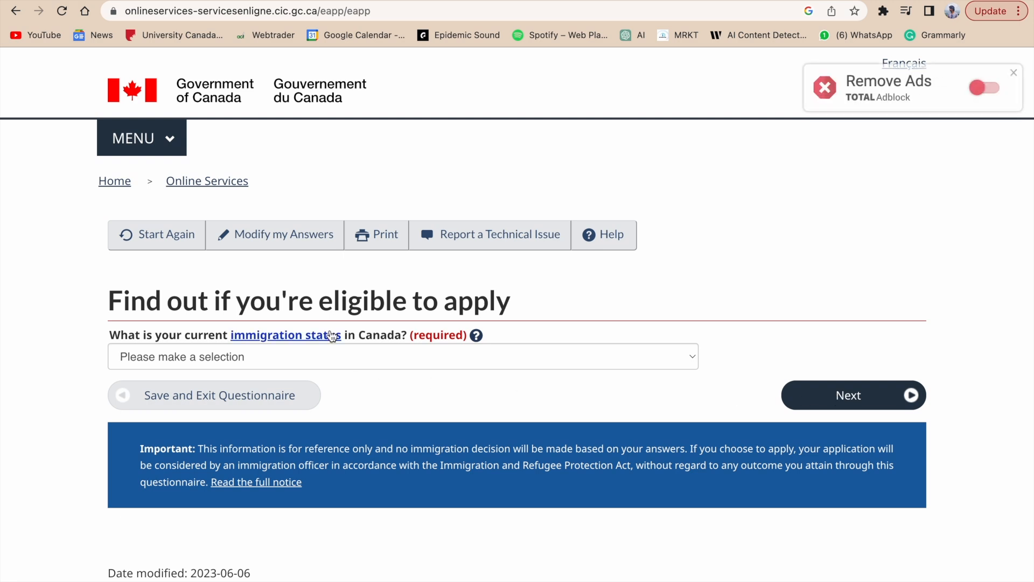
Set the current immigration status in Canada to Worker and continue
{"action": "left_click", "coordinate": [431, 348]}
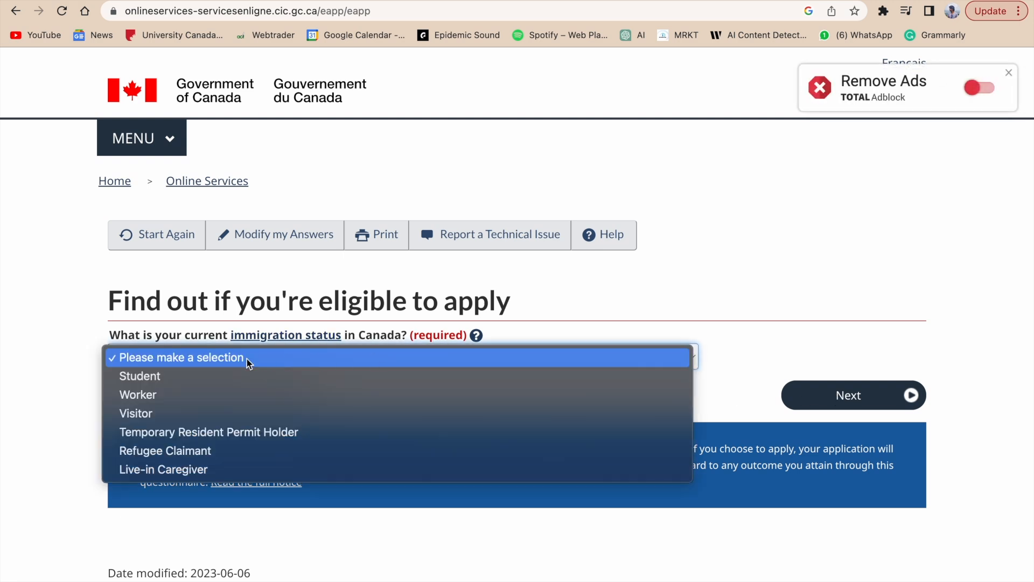
{"action": "left_click", "coordinate": [152, 398]}
{"action": "left_click", "coordinate": [901, 399]}
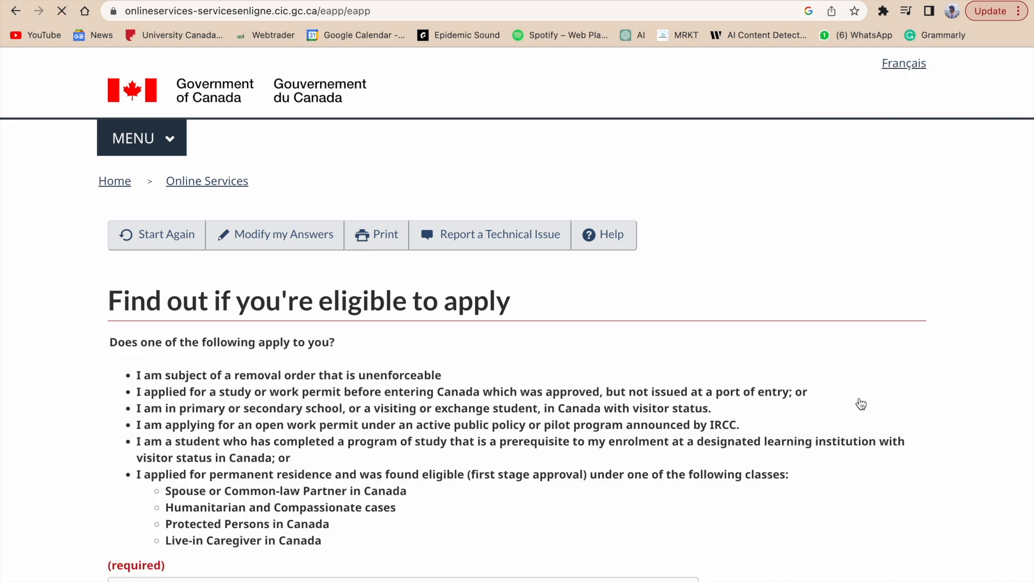
Answer No to the question listing circumstances such as an unenforceable removal order or first-stage permanent residence approval
{"action": "scroll", "coordinate": [658, 416], "scroll_direction": "down", "scroll_amount": 3}
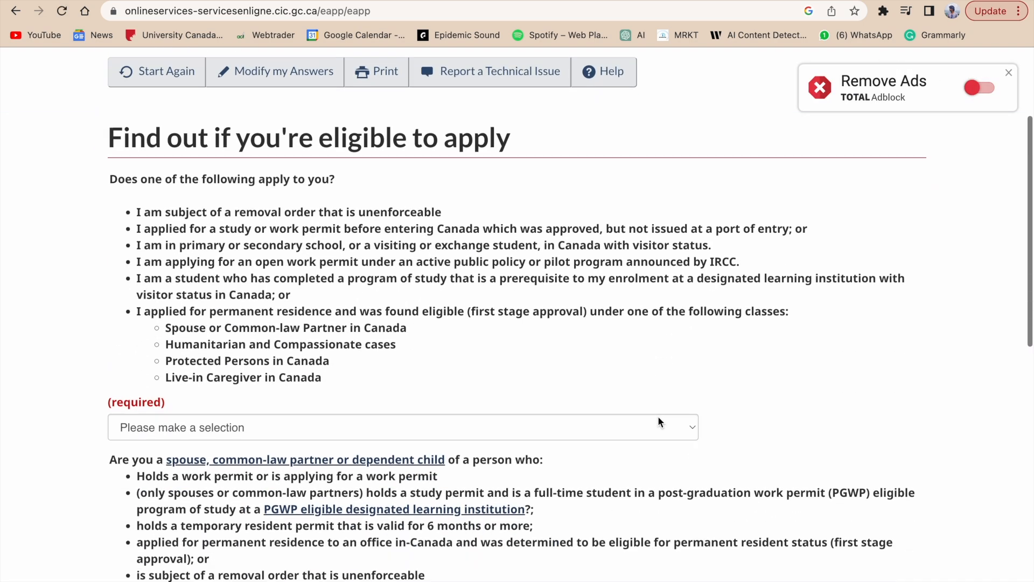
{"action": "left_click", "coordinate": [390, 434]}
{"action": "left_click", "coordinate": [199, 464]}
Answer the two questions about being a spouse, common-law partner or dependent child of the listed persons, and continue
{"action": "scroll", "coordinate": [425, 386], "scroll_direction": "down", "scroll_amount": 3}
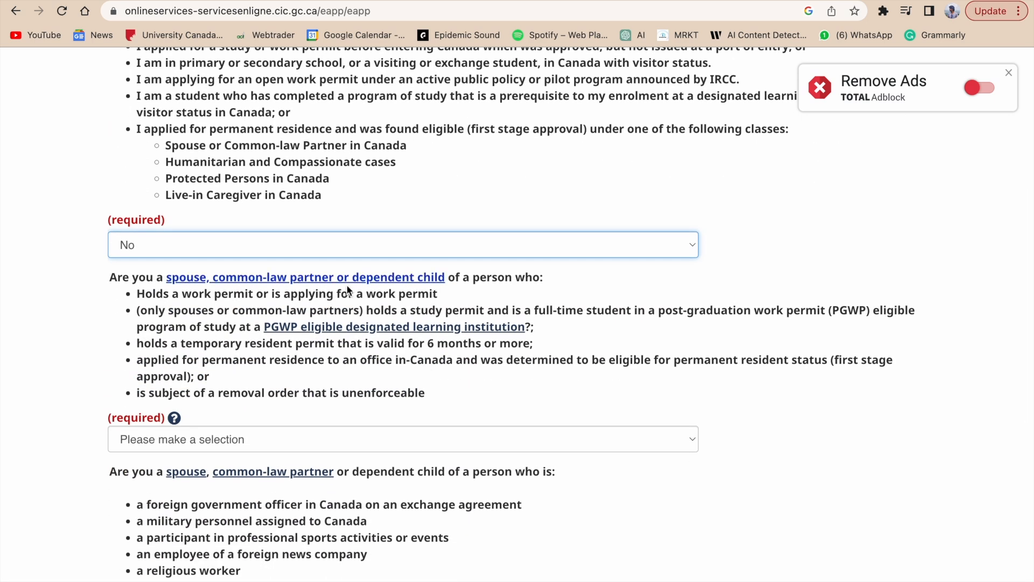
{"action": "left_click", "coordinate": [322, 443]}
{"action": "left_click", "coordinate": [323, 475]}
{"action": "scroll", "coordinate": [427, 393], "scroll_direction": "down", "scroll_amount": 3}
{"action": "left_click", "coordinate": [270, 419]}
{"action": "left_click", "coordinate": [205, 460]}
{"action": "scroll", "coordinate": [529, 391], "scroll_direction": "down", "scroll_amount": 2}
{"action": "left_click", "coordinate": [865, 342]}
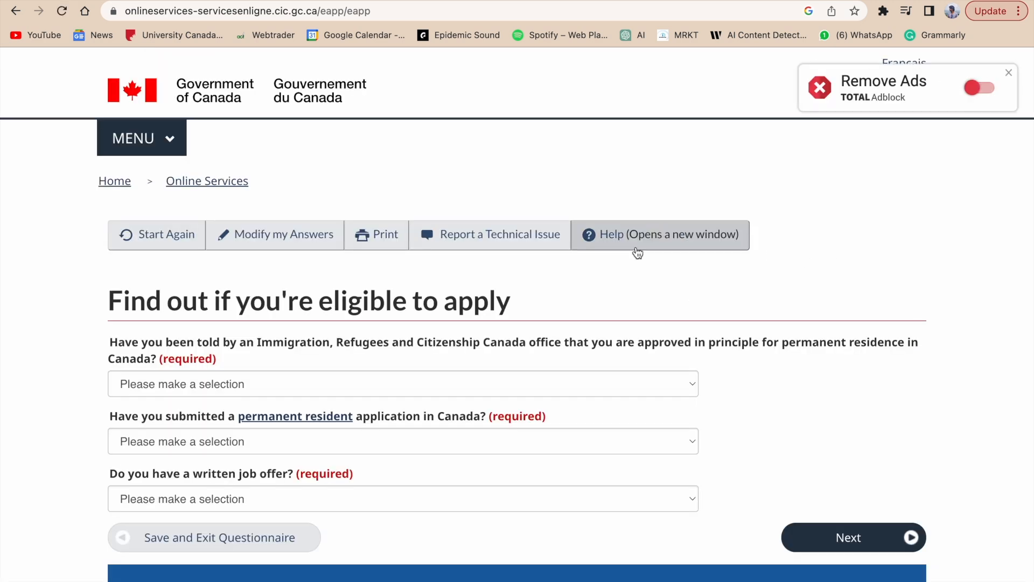
Answer No to approval in principle for permanent residence, a submitted permanent resident application and a written job offer, and continue
{"action": "scroll", "coordinate": [636, 250], "scroll_direction": "down", "scroll_amount": 2}
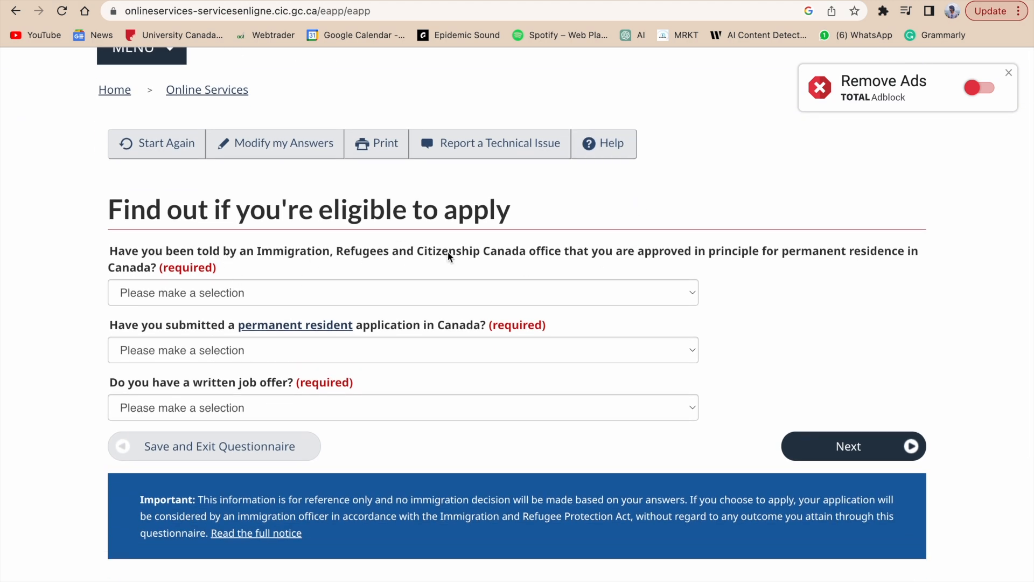
{"action": "left_click", "coordinate": [495, 294]}
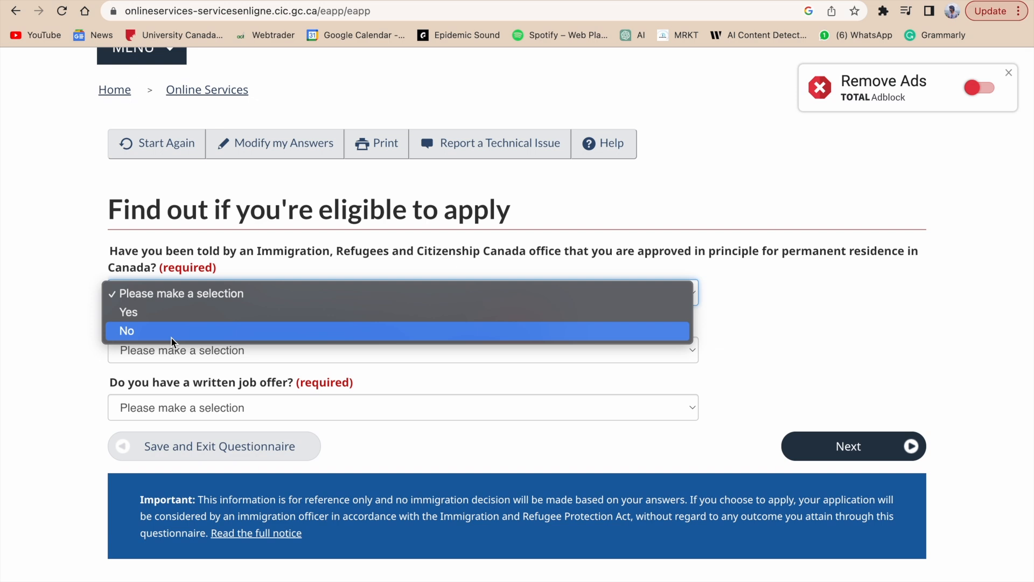
{"action": "left_click", "coordinate": [200, 331]}
{"action": "left_click", "coordinate": [624, 349]}
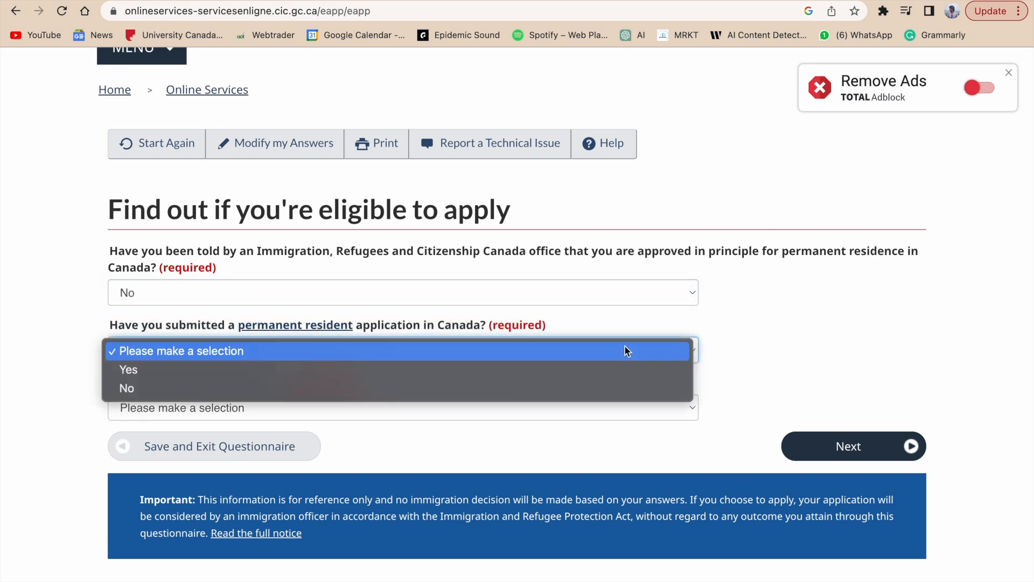
{"action": "left_click", "coordinate": [249, 389]}
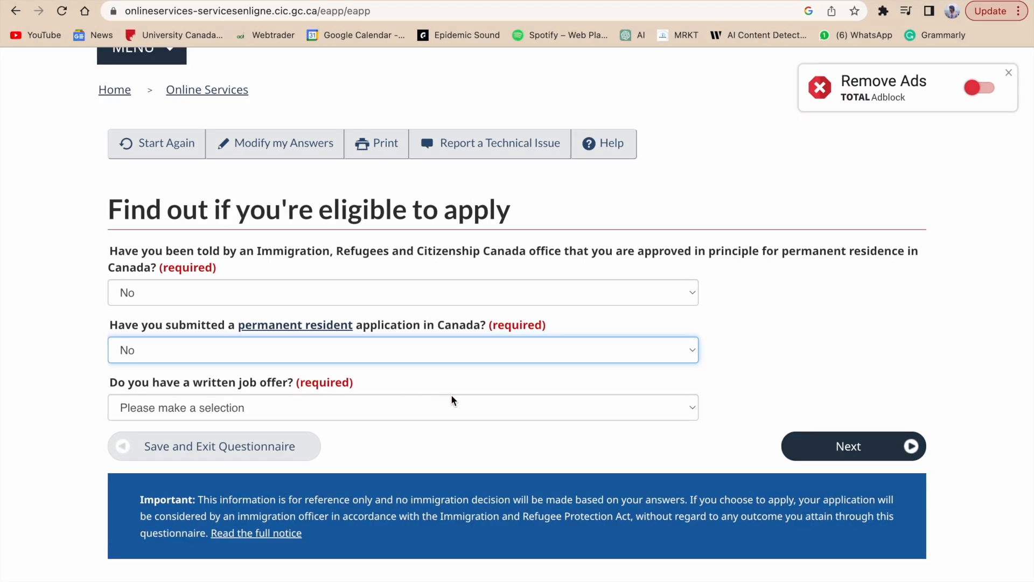
{"action": "left_click", "coordinate": [462, 396]}
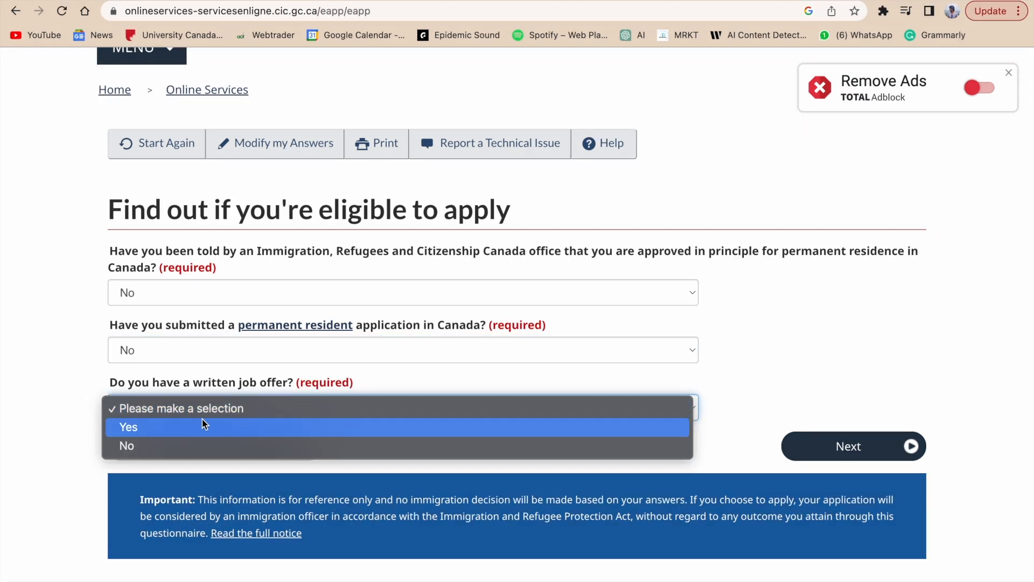
{"action": "left_click", "coordinate": [173, 446]}
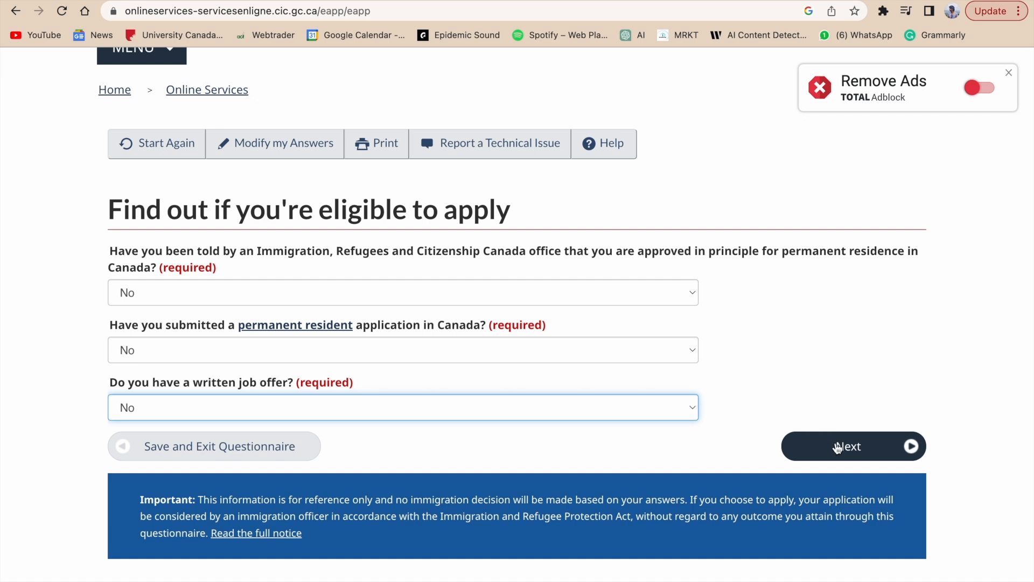
{"action": "left_click", "coordinate": [837, 447]}
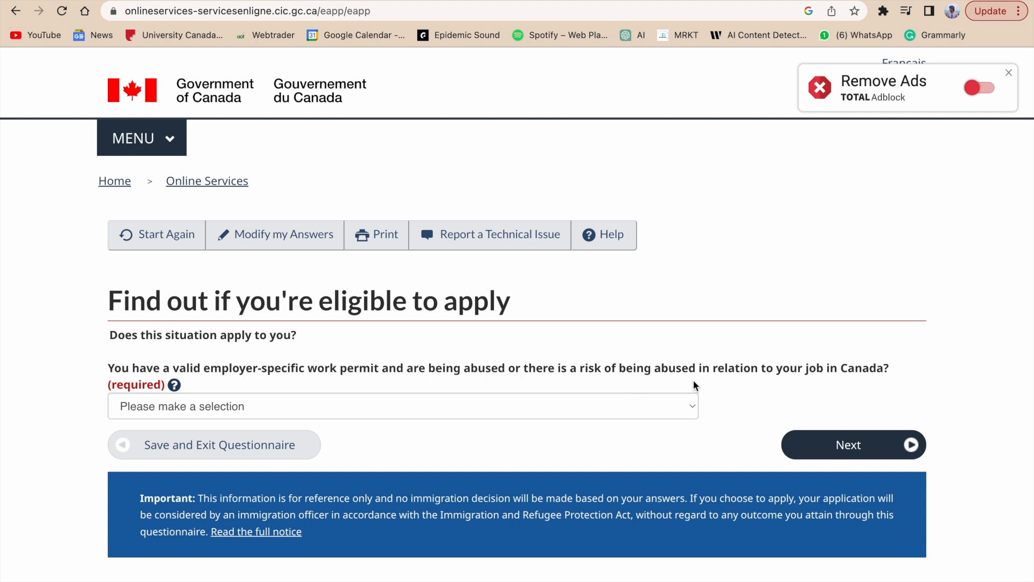
Answer No to being abused or at risk of abuse under a valid employer-specific work permit, and continue
{"action": "left_click", "coordinate": [434, 409]}
{"action": "left_click", "coordinate": [342, 446]}
{"action": "left_click", "coordinate": [856, 445]}
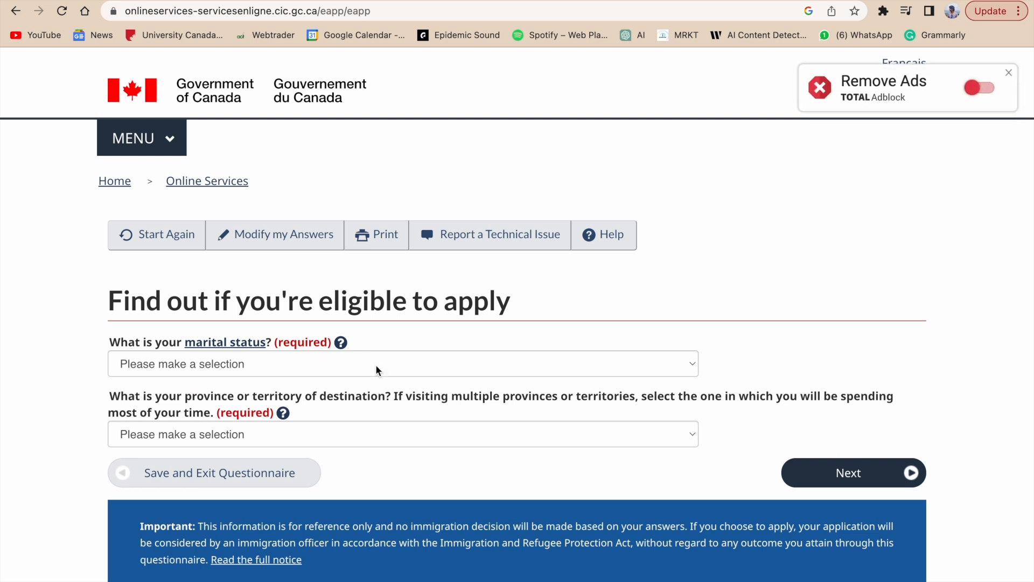
Set the marital status to Never Married/Single and the province of destination to British Columbia, and continue
{"action": "left_click", "coordinate": [375, 365]}
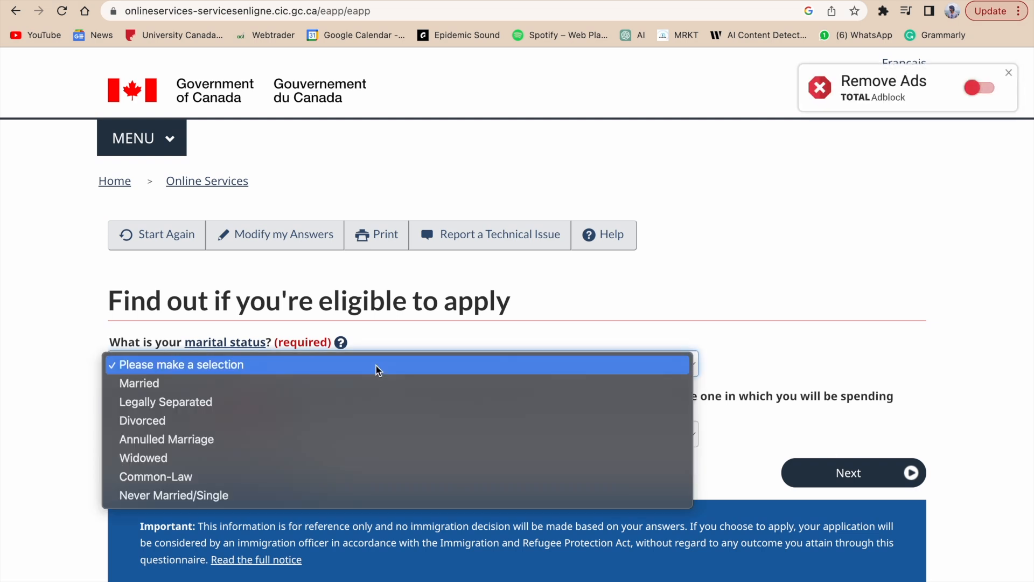
{"action": "left_click", "coordinate": [189, 493]}
{"action": "scroll", "coordinate": [404, 380], "scroll_direction": "down", "scroll_amount": 1}
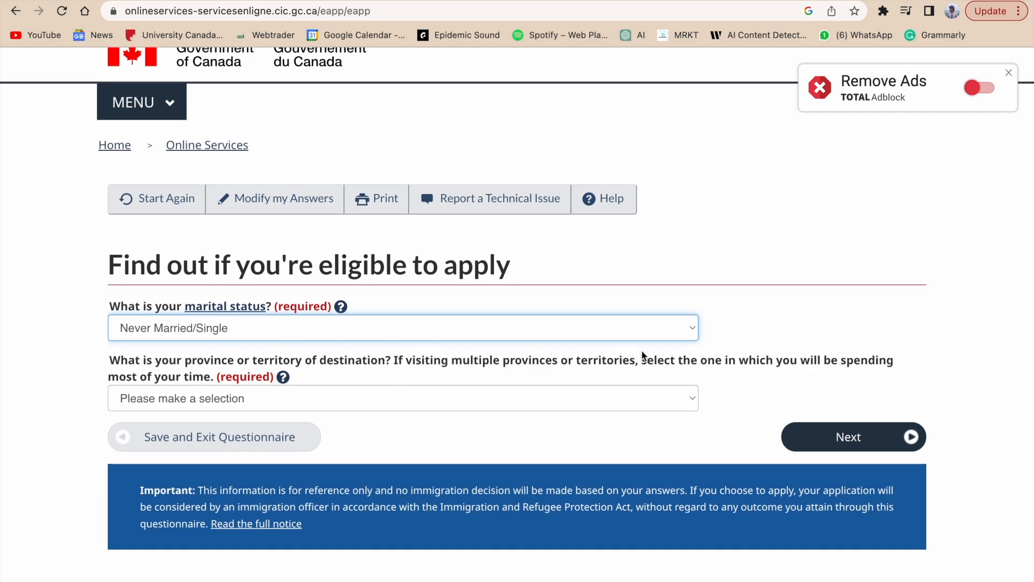
{"action": "left_click", "coordinate": [314, 399]}
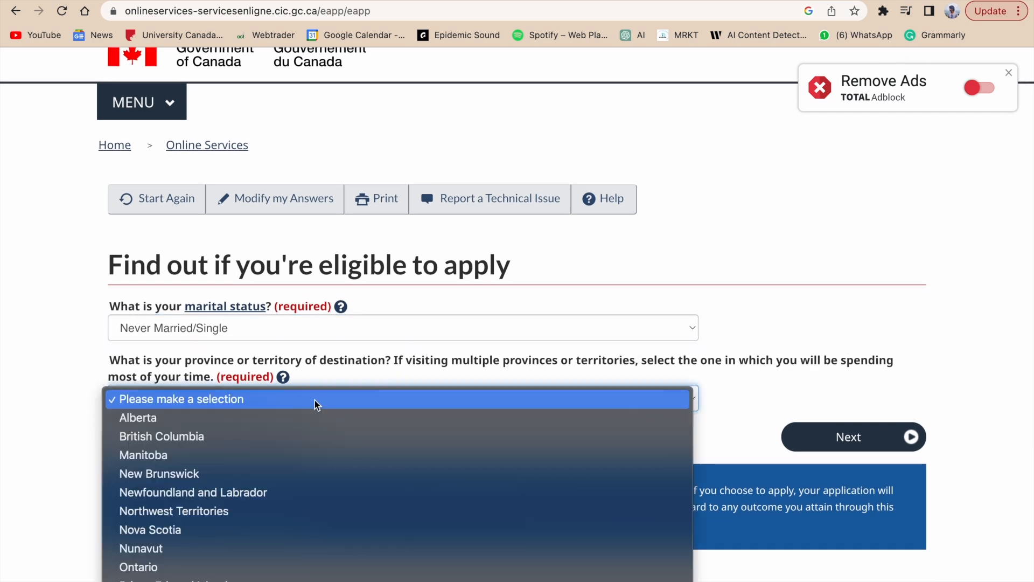
{"action": "left_click", "coordinate": [172, 445]}
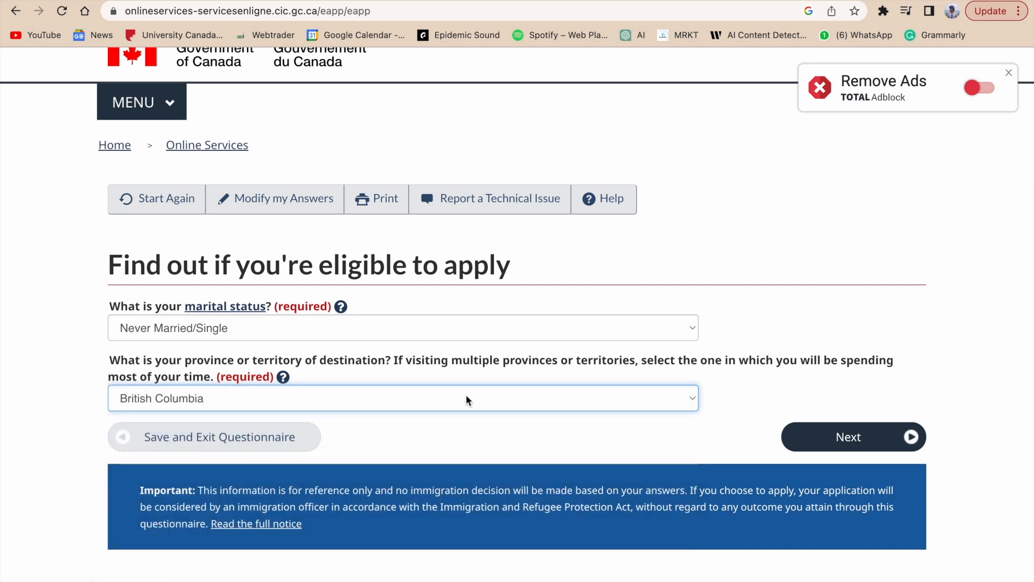
{"action": "scroll", "coordinate": [467, 400], "scroll_direction": "down", "scroll_amount": 3}
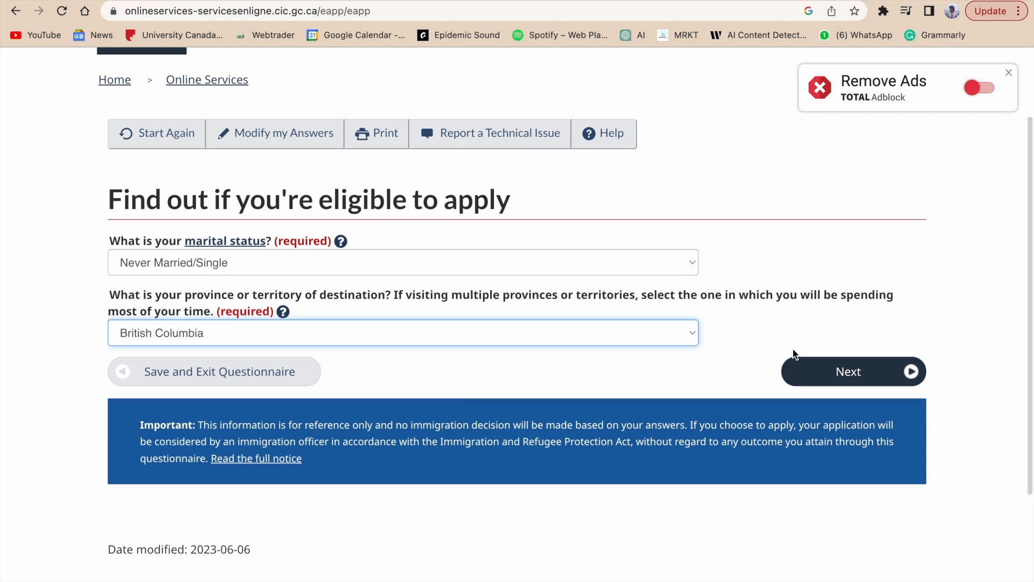
{"action": "left_click", "coordinate": [844, 372]}
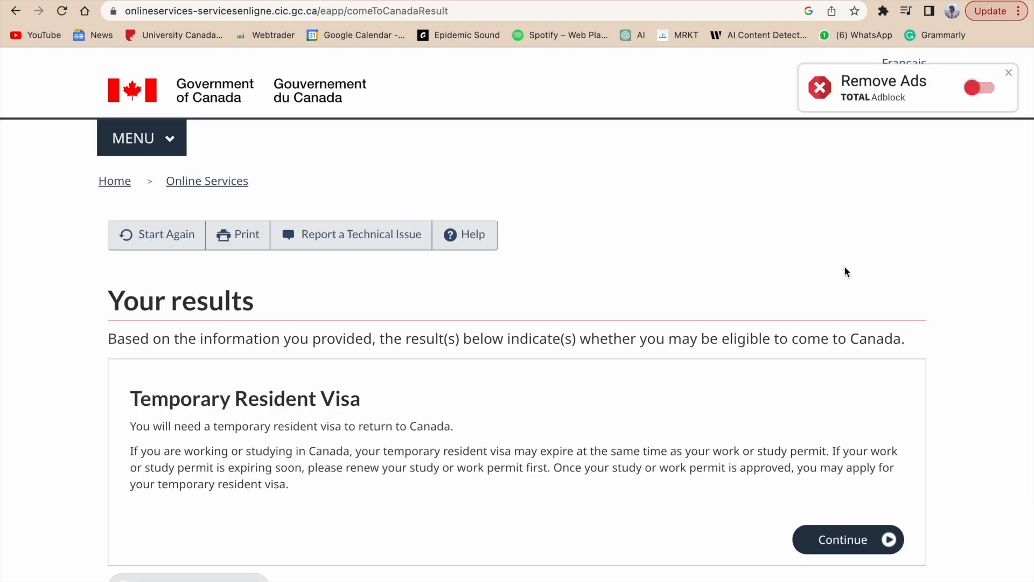
Review the eligibility results and continue with the Temporary Resident Visa option
{"action": "scroll", "coordinate": [844, 266], "scroll_direction": "down", "scroll_amount": 5}
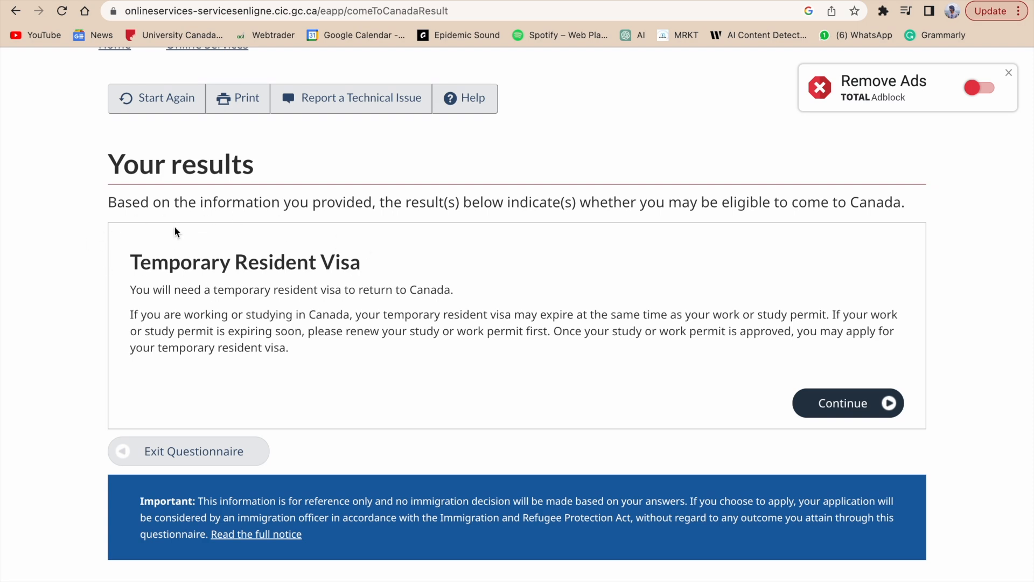
{"action": "scroll", "coordinate": [330, 287], "scroll_direction": "down", "scroll_amount": 3}
{"action": "scroll", "coordinate": [329, 290], "scroll_direction": "up", "scroll_amount": 1}
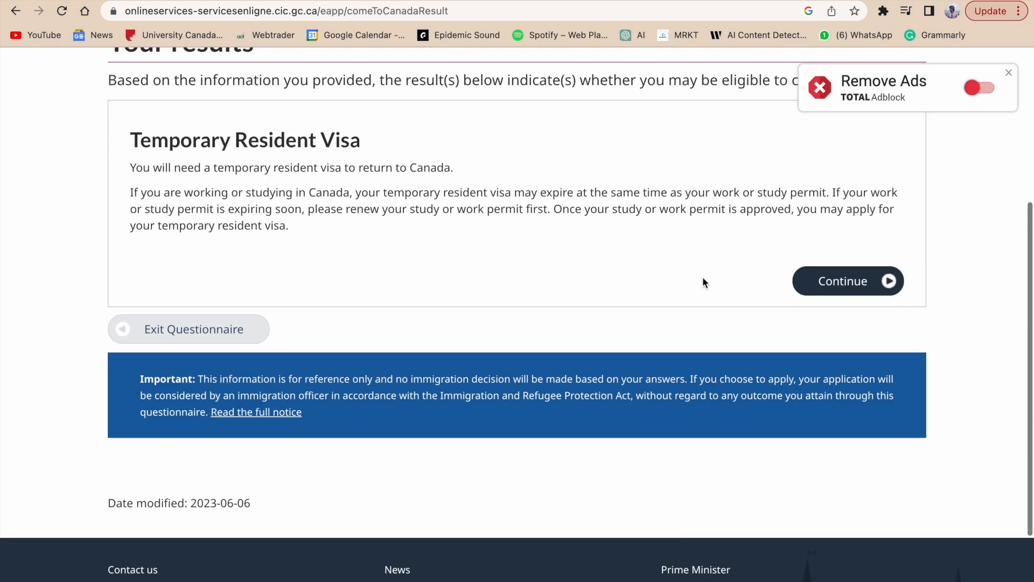
{"action": "left_click", "coordinate": [843, 291]}
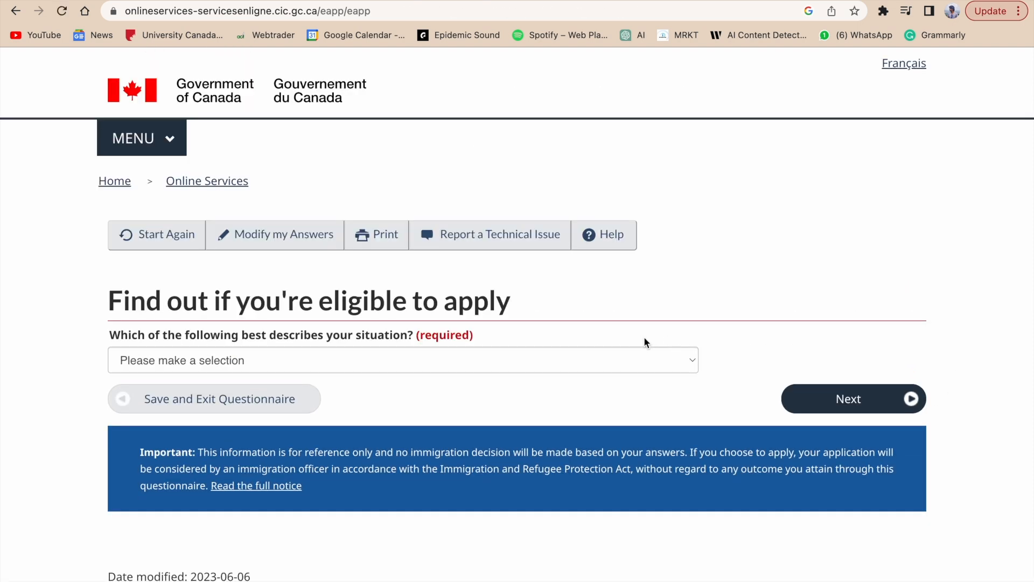
Choose "I have an open work permit" as the description of the current situation, and continue
{"action": "left_click", "coordinate": [447, 360]}
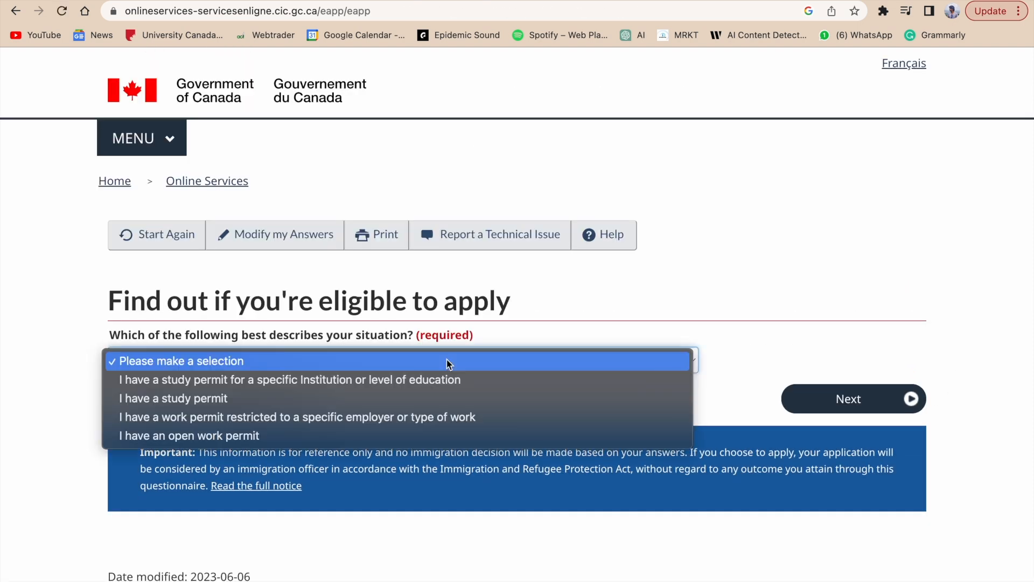
{"action": "left_click", "coordinate": [204, 435]}
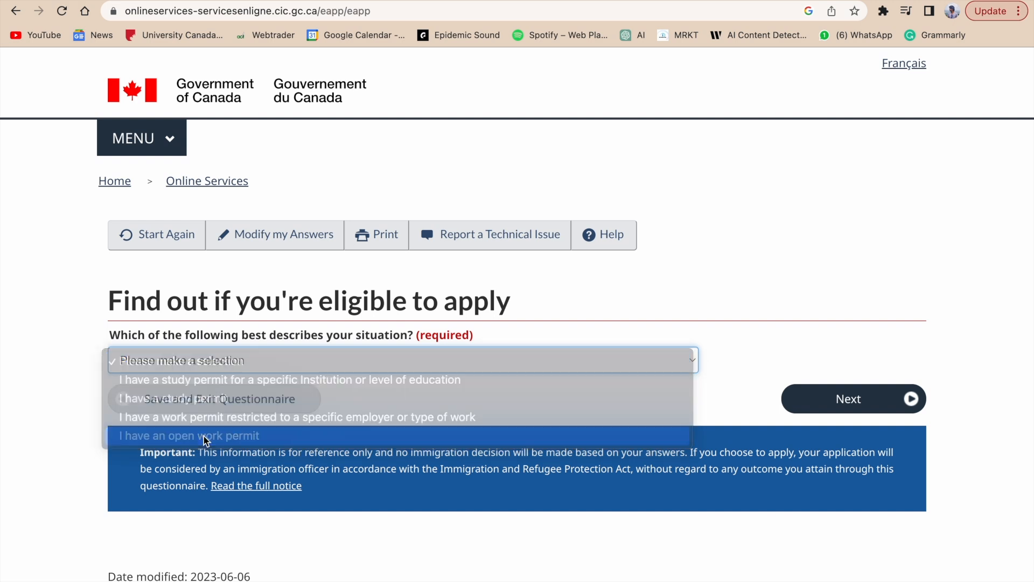
{"action": "left_click", "coordinate": [853, 400]}
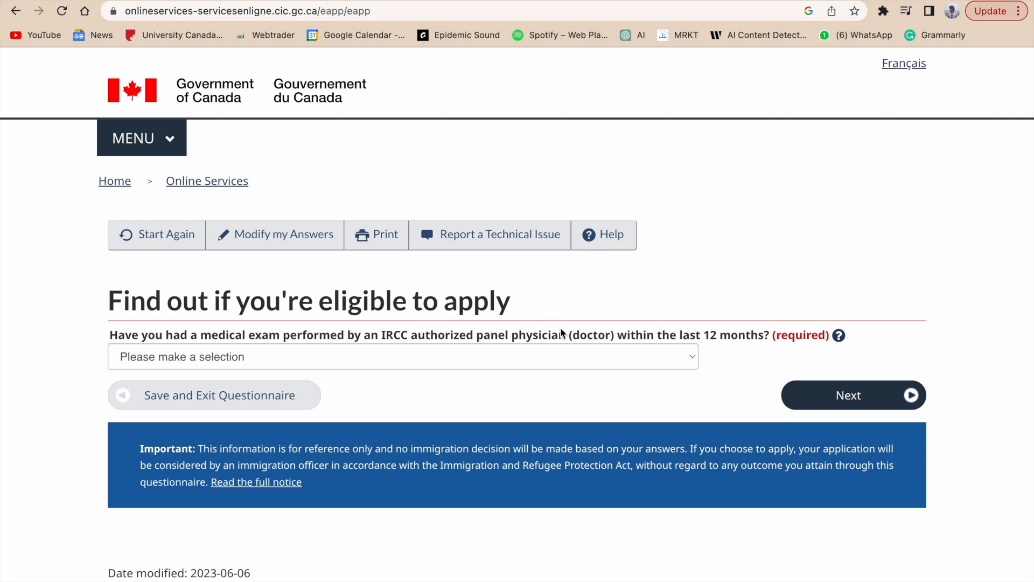
Answer No to having had a medical exam by an IRCC authorized panel physician within the last 12 months, and continue
{"action": "left_click", "coordinate": [572, 354]}
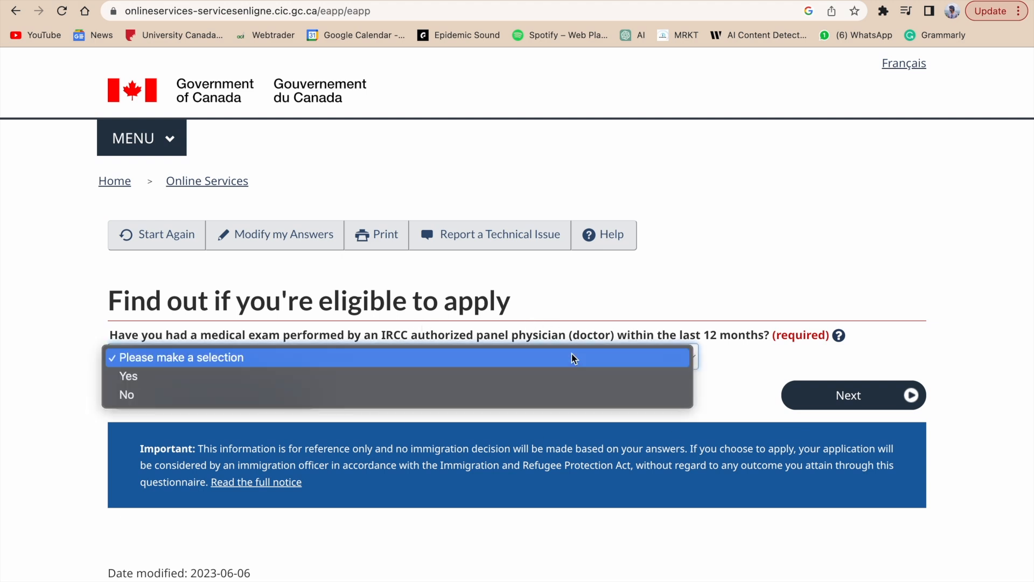
{"action": "left_click", "coordinate": [263, 395]}
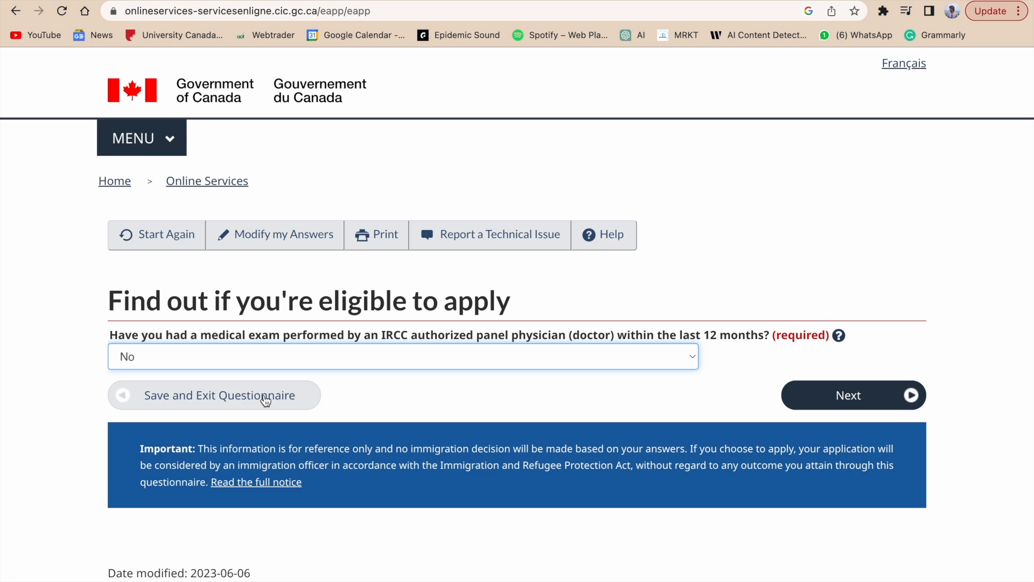
{"action": "left_click", "coordinate": [863, 405]}
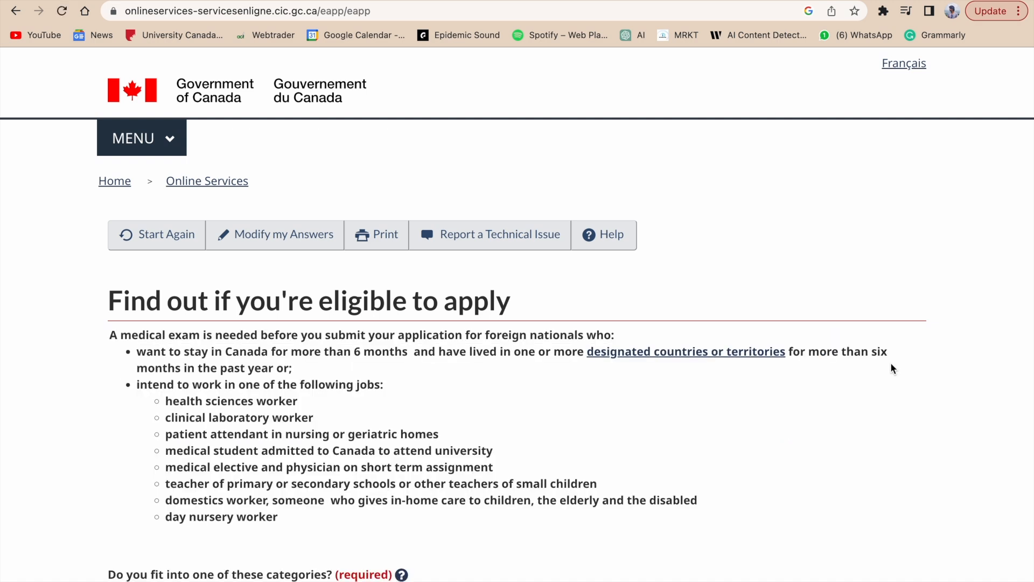
Read the categories of foreign nationals needing a medical exam, answer No to fitting one of them, and continue
{"action": "scroll", "coordinate": [891, 368], "scroll_direction": "down", "scroll_amount": 3}
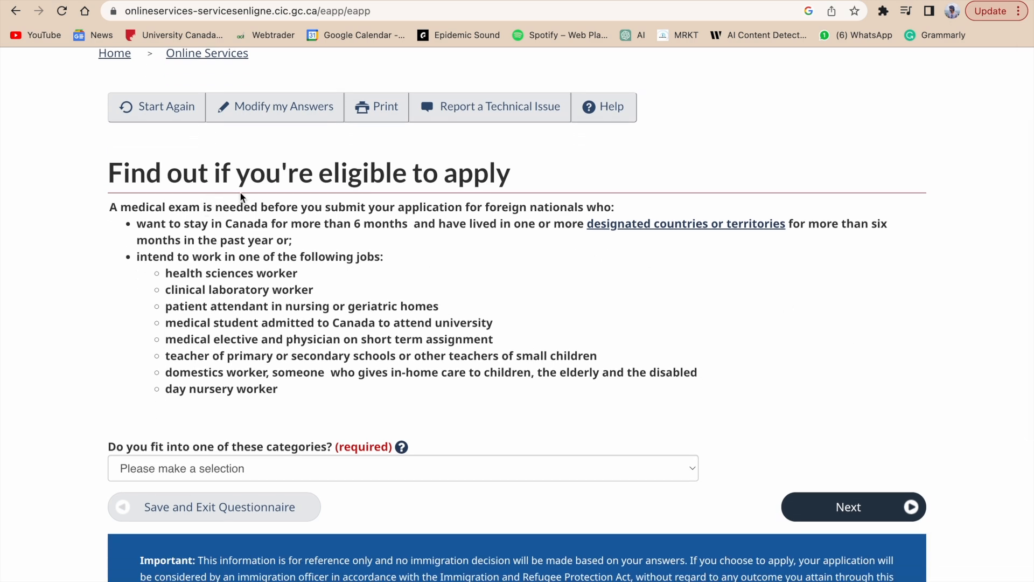
{"action": "scroll", "coordinate": [328, 285], "scroll_direction": "down", "scroll_amount": 2}
{"action": "scroll", "coordinate": [329, 287], "scroll_direction": "up", "scroll_amount": 2}
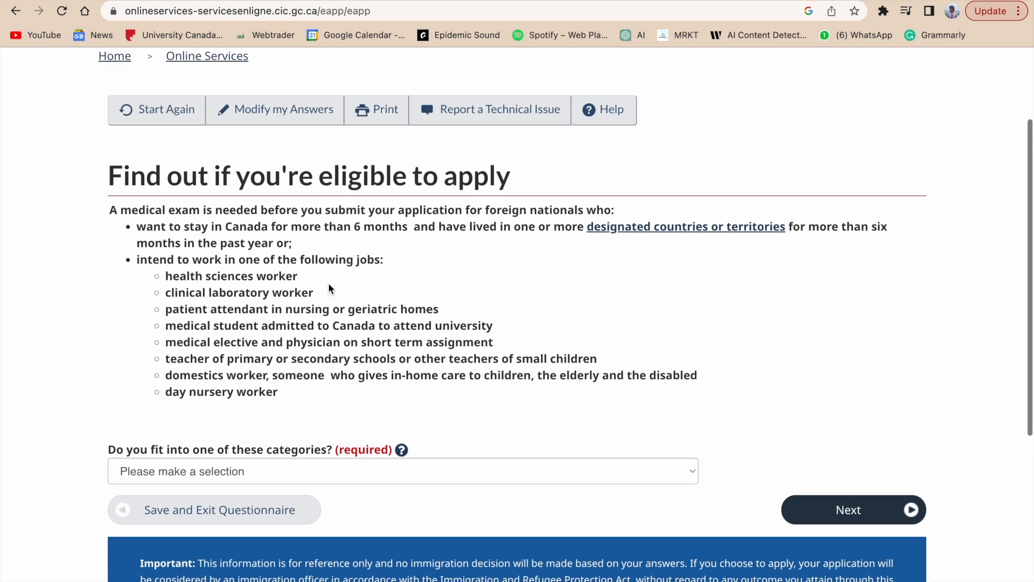
{"action": "scroll", "coordinate": [329, 284], "scroll_direction": "up", "scroll_amount": 1}
{"action": "scroll", "coordinate": [328, 284], "scroll_direction": "down", "scroll_amount": 2}
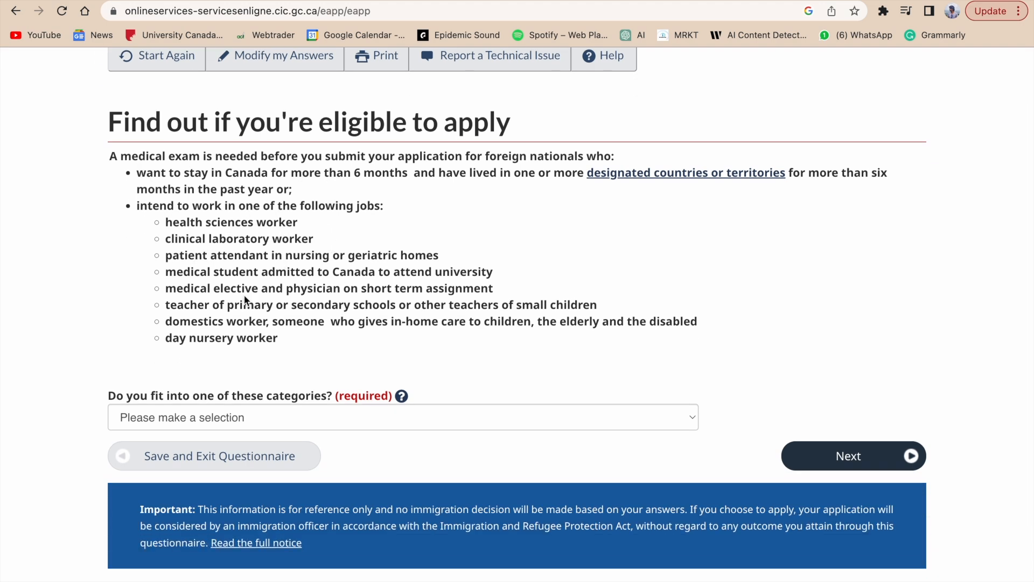
{"action": "left_click", "coordinate": [431, 421]}
{"action": "left_click", "coordinate": [197, 452]}
{"action": "left_click", "coordinate": [851, 457]}
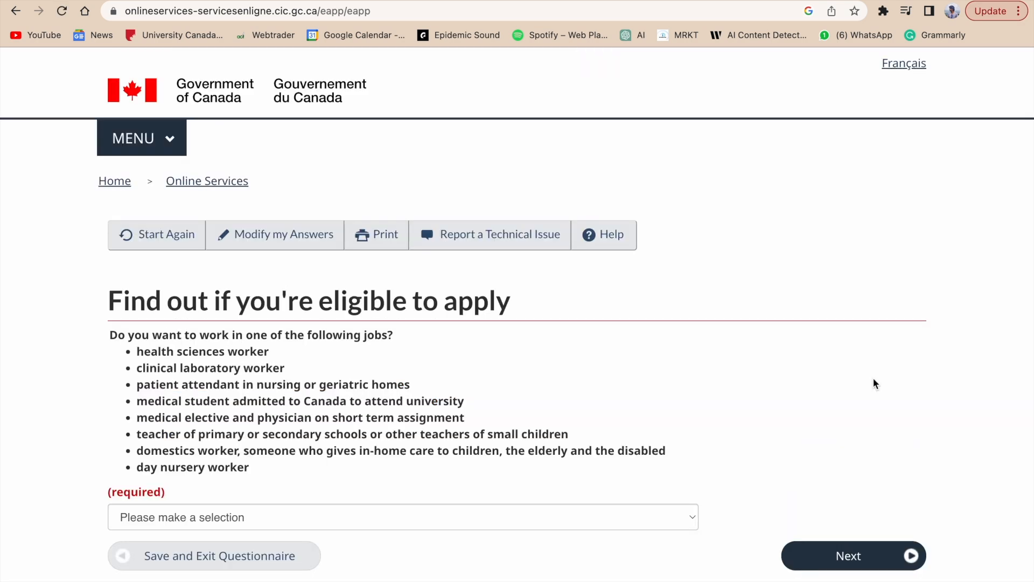
Answer No to wanting to work in one of the listed health, teaching or care jobs, and continue
{"action": "scroll", "coordinate": [547, 295], "scroll_direction": "down", "scroll_amount": 2}
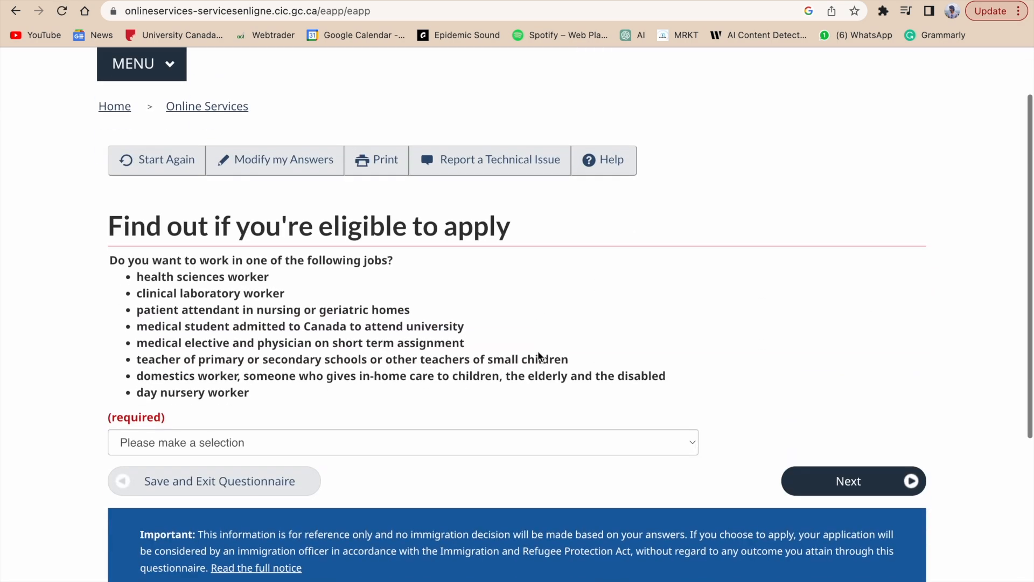
{"action": "left_click", "coordinate": [363, 446]}
{"action": "left_click", "coordinate": [363, 480]}
{"action": "left_click", "coordinate": [835, 485]}
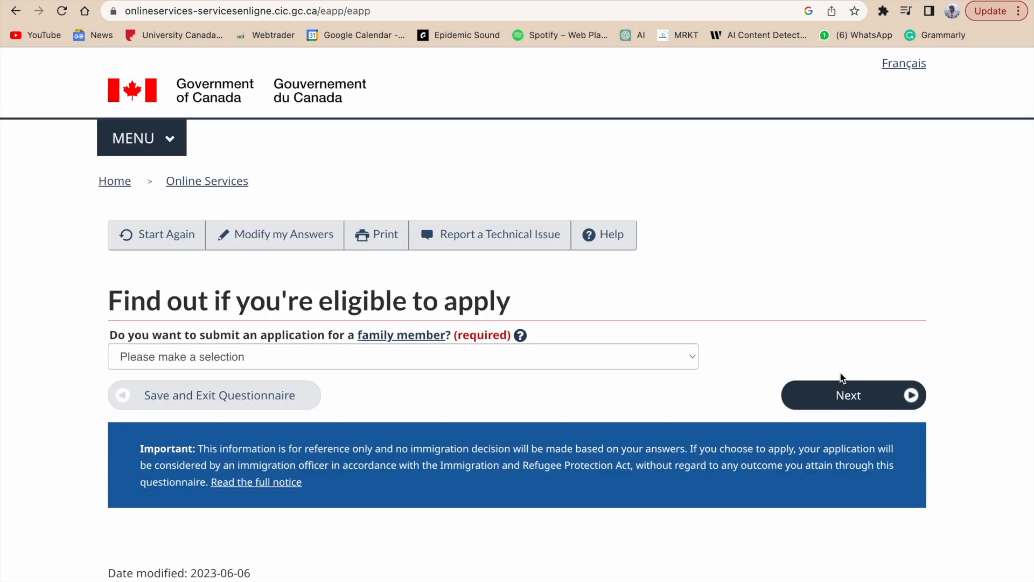
Answer No to submitting an application for a family member and No to giving someone access to the application, continuing after each
{"action": "left_click", "coordinate": [484, 358]}
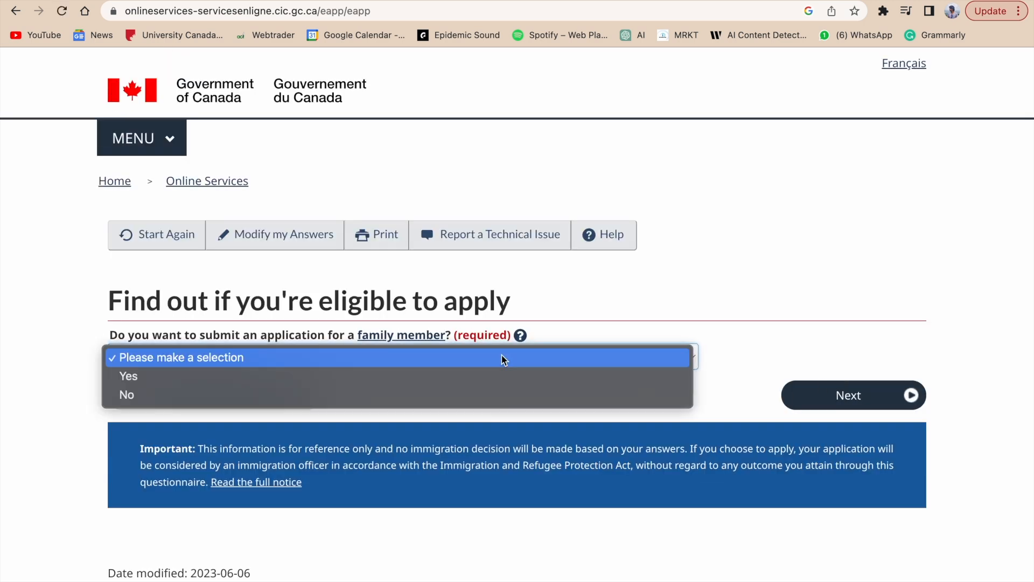
{"action": "left_click", "coordinate": [280, 390]}
{"action": "left_click", "coordinate": [865, 405]}
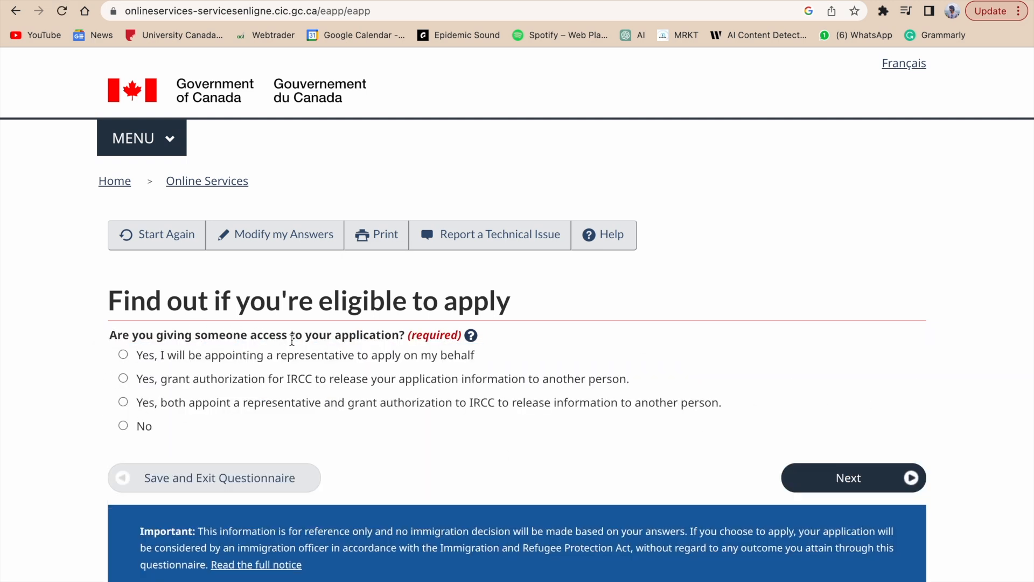
{"action": "left_click", "coordinate": [123, 426]}
{"action": "left_click", "coordinate": [851, 487]}
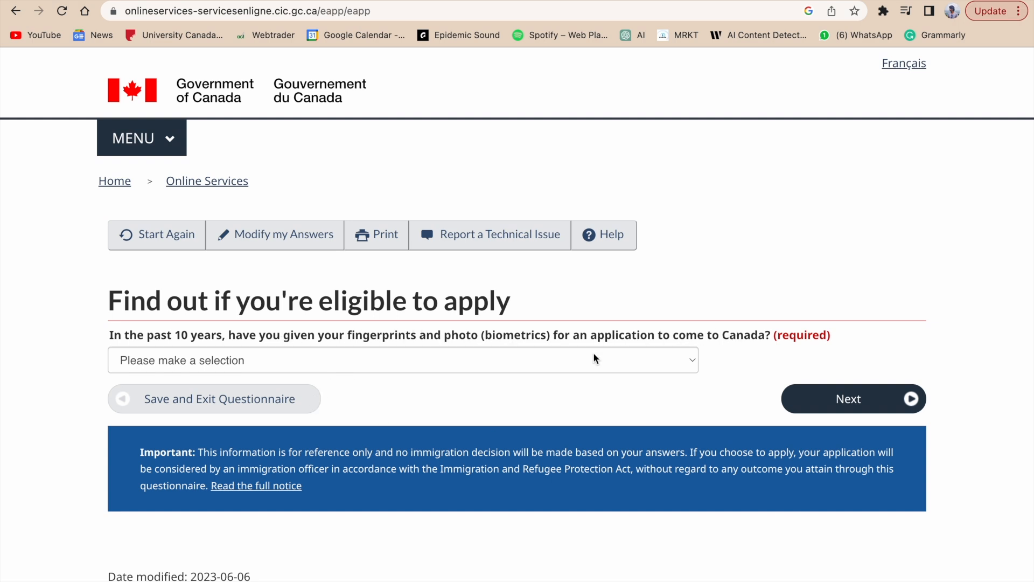
Answer Yes to having given fingerprints and photo (biometrics) in the past 10 years, and continue
{"action": "left_click", "coordinate": [575, 368]}
{"action": "left_click", "coordinate": [342, 379]}
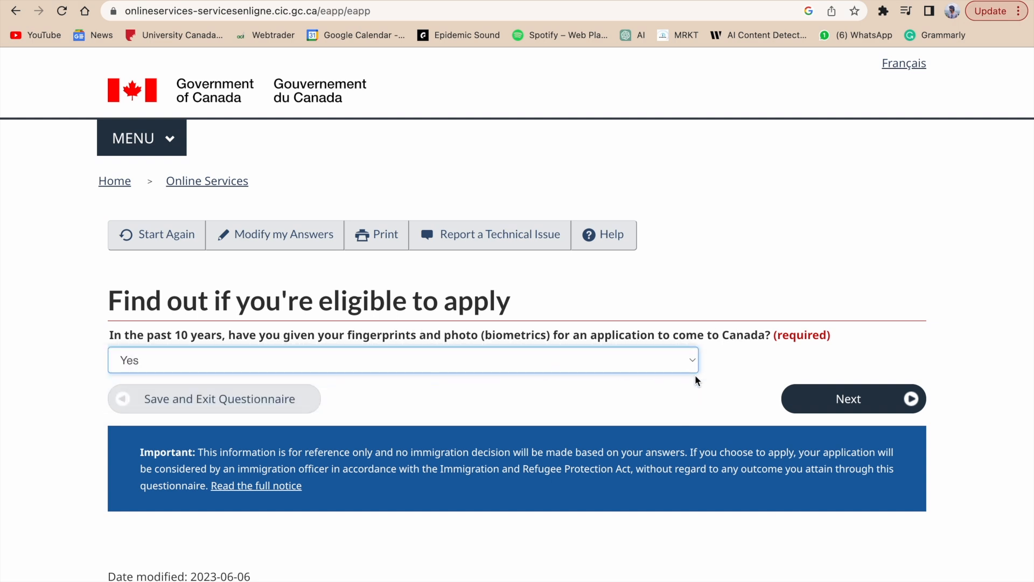
{"action": "left_click", "coordinate": [850, 406]}
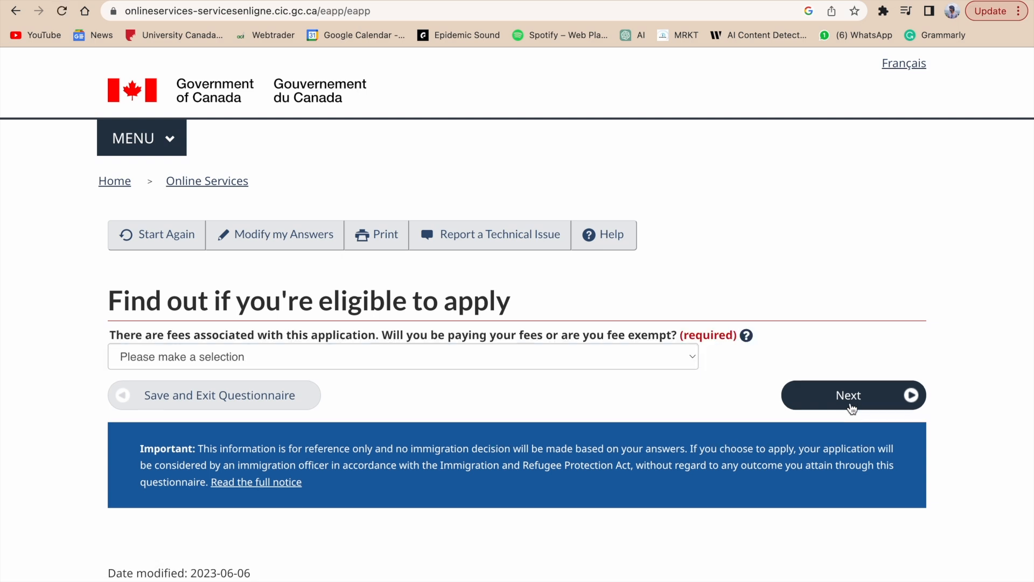
Answer that the application fees will be paid and Yes to being able to make digital copies of documents, continuing after each
{"action": "left_click", "coordinate": [603, 355]}
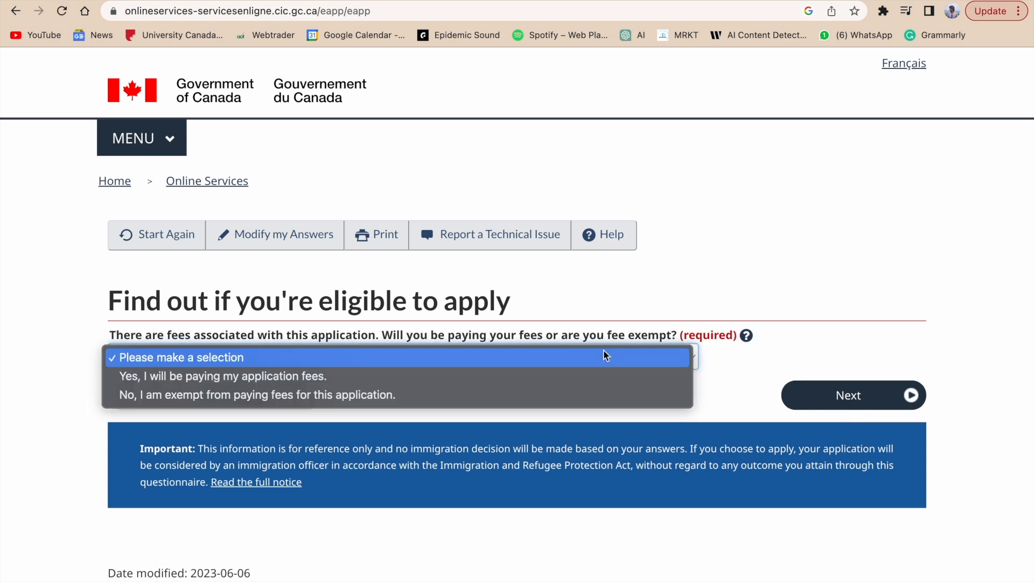
{"action": "left_click", "coordinate": [372, 380]}
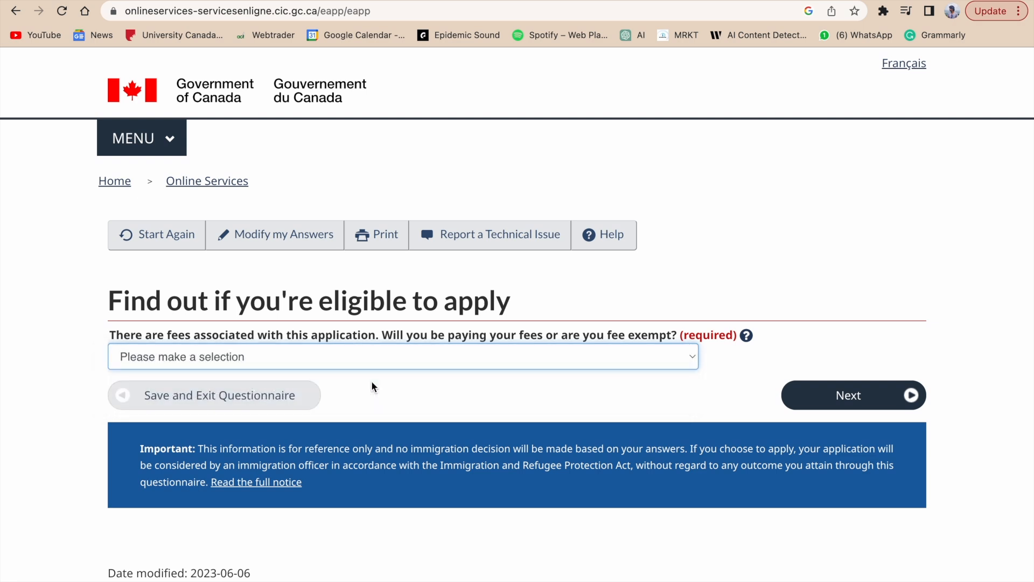
{"action": "left_click", "coordinate": [859, 397]}
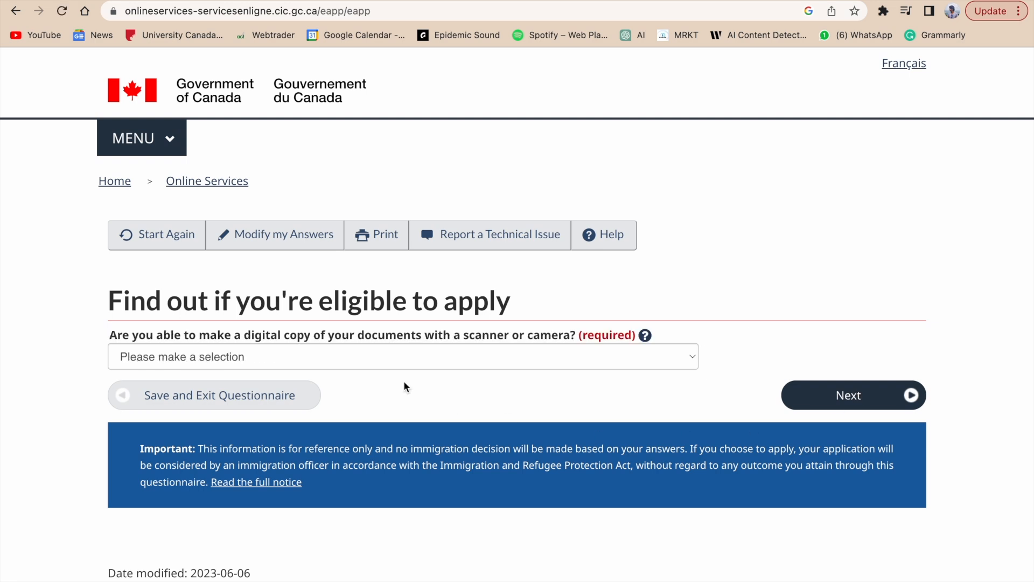
{"action": "left_click", "coordinate": [564, 356]}
{"action": "left_click", "coordinate": [426, 374]}
{"action": "left_click", "coordinate": [867, 404]}
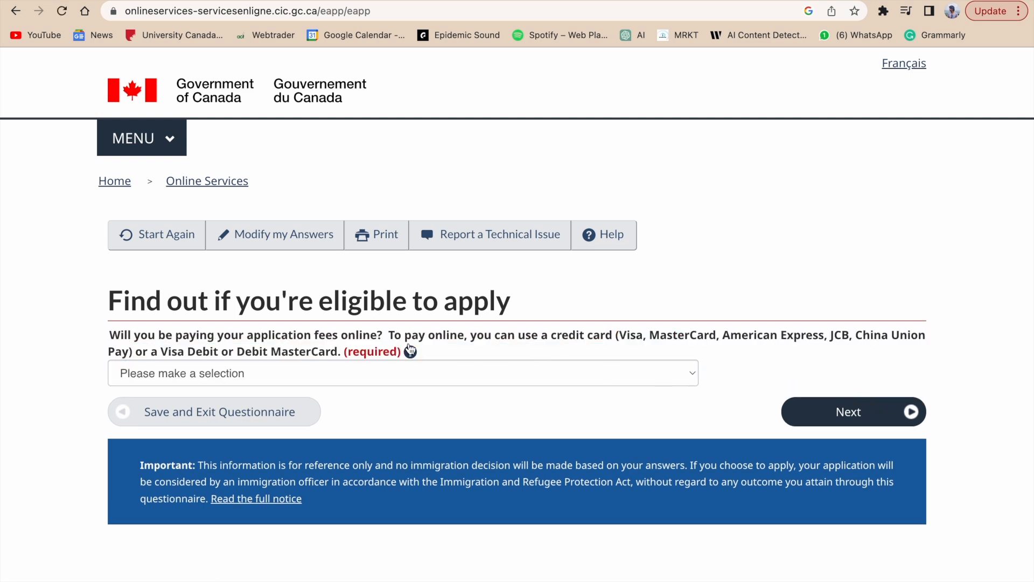
Answer Yes to paying the application fees online, and continue
{"action": "left_click", "coordinate": [610, 373]}
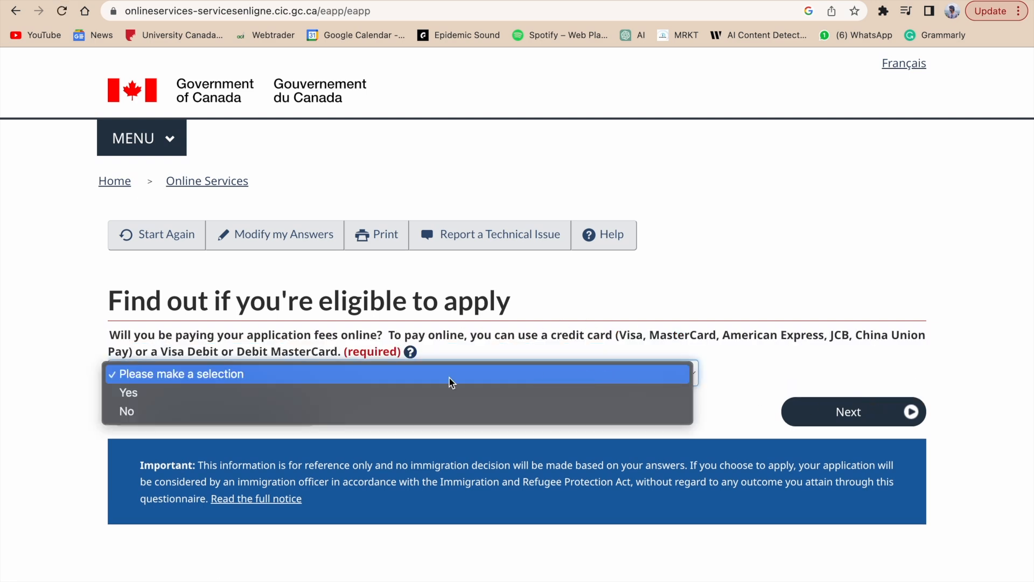
{"action": "left_click", "coordinate": [338, 398]}
{"action": "left_click", "coordinate": [841, 418]}
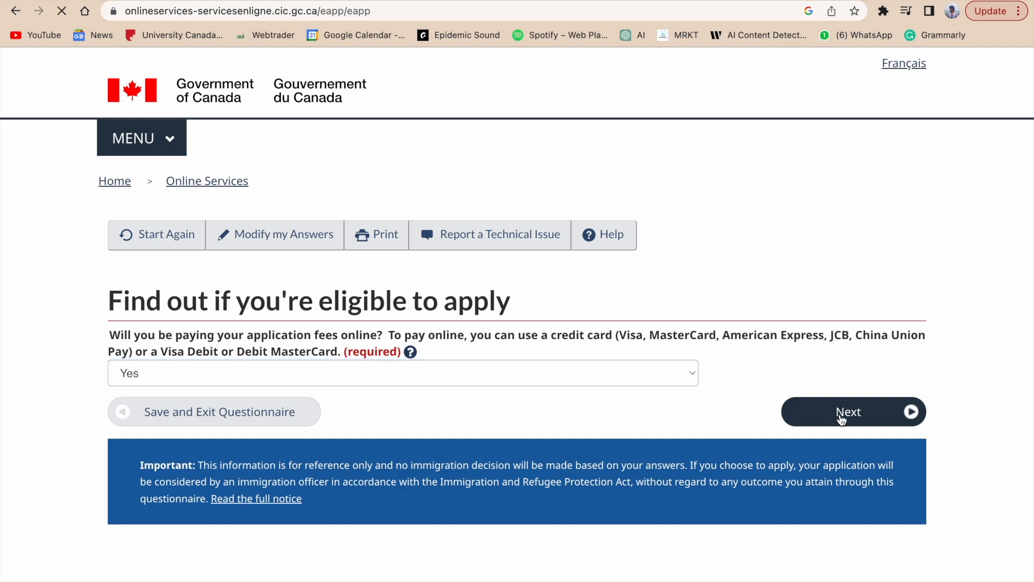
Review all the questionnaire answers through to the fee questions and continue to the submission instructions
{"action": "scroll", "coordinate": [839, 415], "scroll_direction": "down", "scroll_amount": 4}
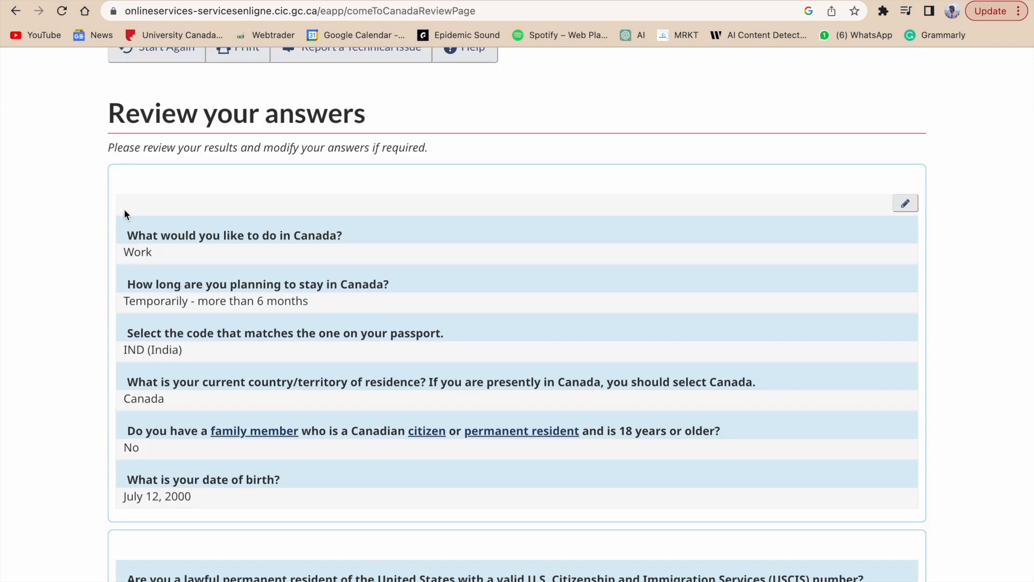
{"action": "scroll", "coordinate": [218, 350], "scroll_direction": "down", "scroll_amount": 12}
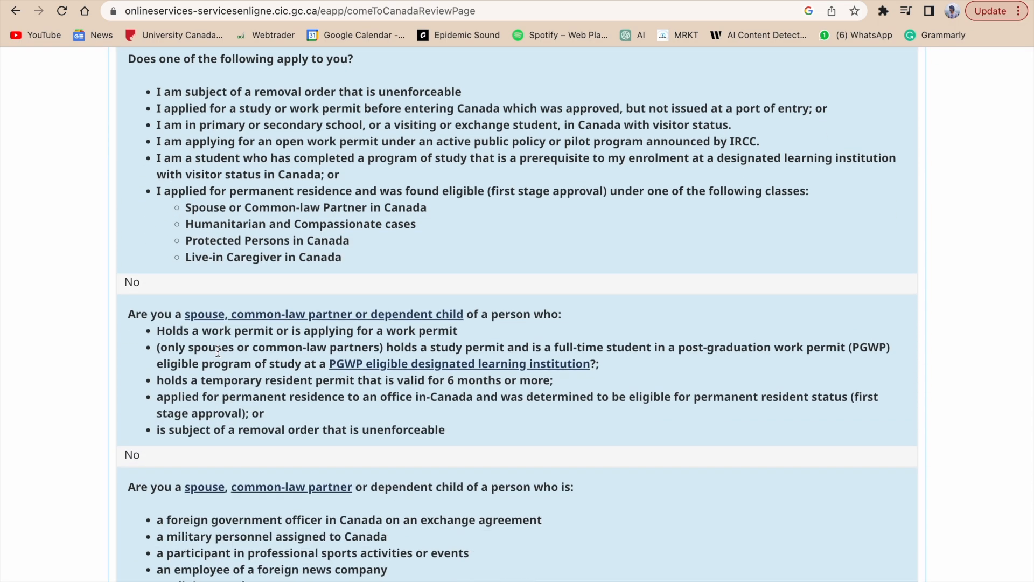
{"action": "scroll", "coordinate": [218, 351], "scroll_direction": "down", "scroll_amount": 20}
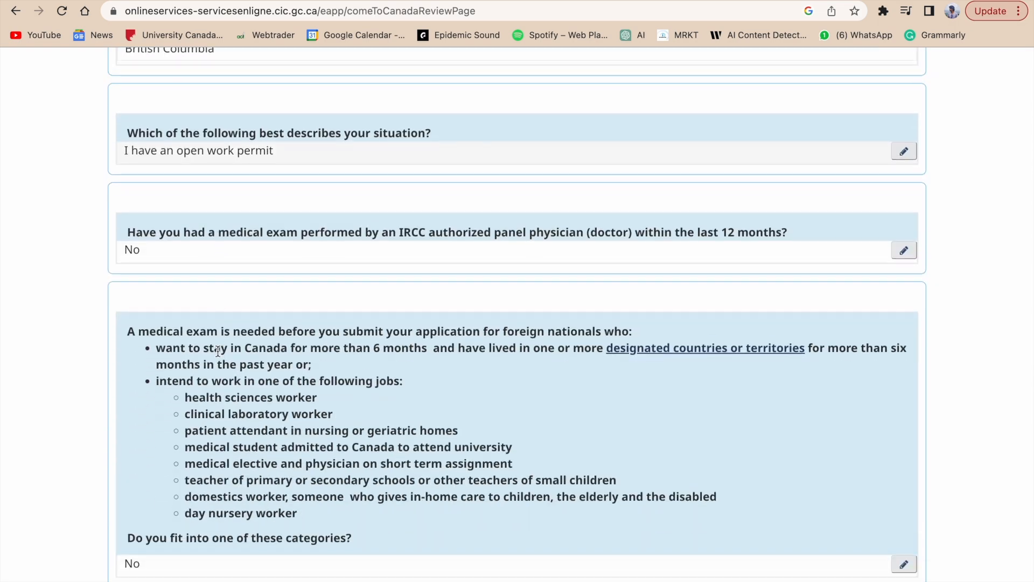
{"action": "scroll", "coordinate": [217, 351], "scroll_direction": "down", "scroll_amount": 15}
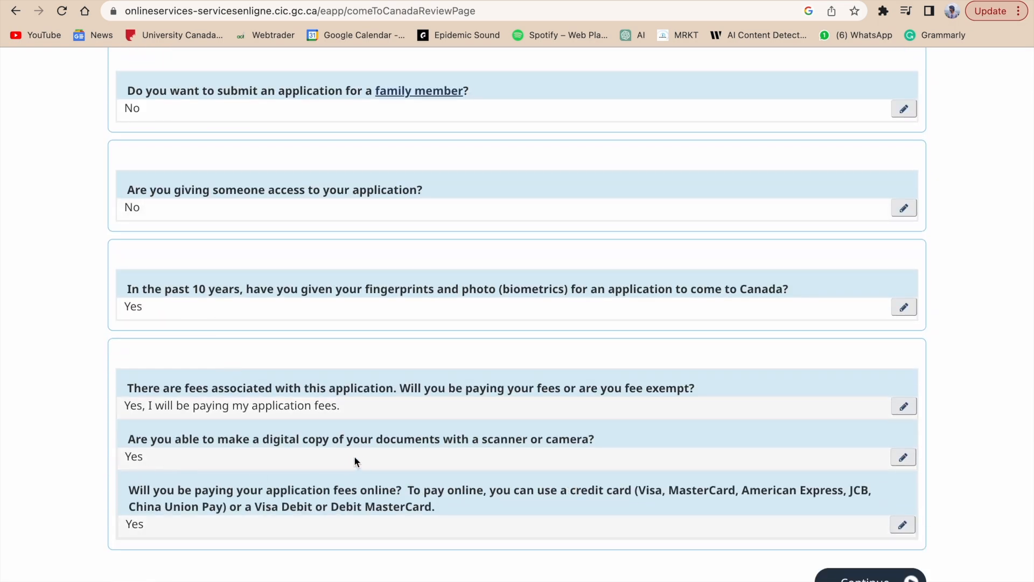
{"action": "scroll", "coordinate": [259, 462], "scroll_direction": "down", "scroll_amount": 5}
{"action": "left_click", "coordinate": [887, 306]}
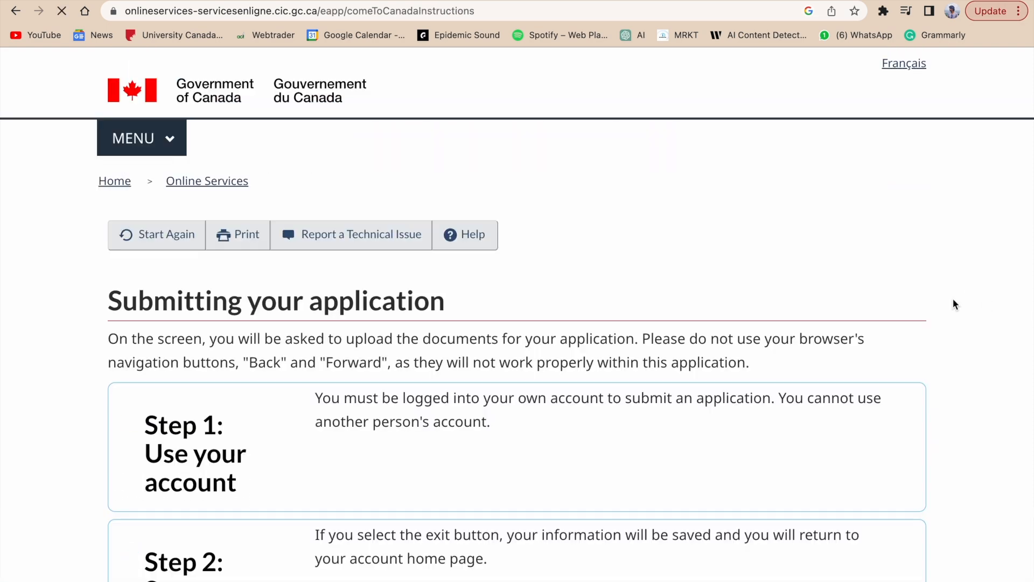
Read through the steps for submitting the application and continue to the document checklist
{"action": "scroll", "coordinate": [557, 364], "scroll_direction": "down", "scroll_amount": 3}
{"action": "scroll", "coordinate": [558, 363], "scroll_direction": "down", "scroll_amount": 13}
{"action": "scroll", "coordinate": [557, 363], "scroll_direction": "down", "scroll_amount": 16}
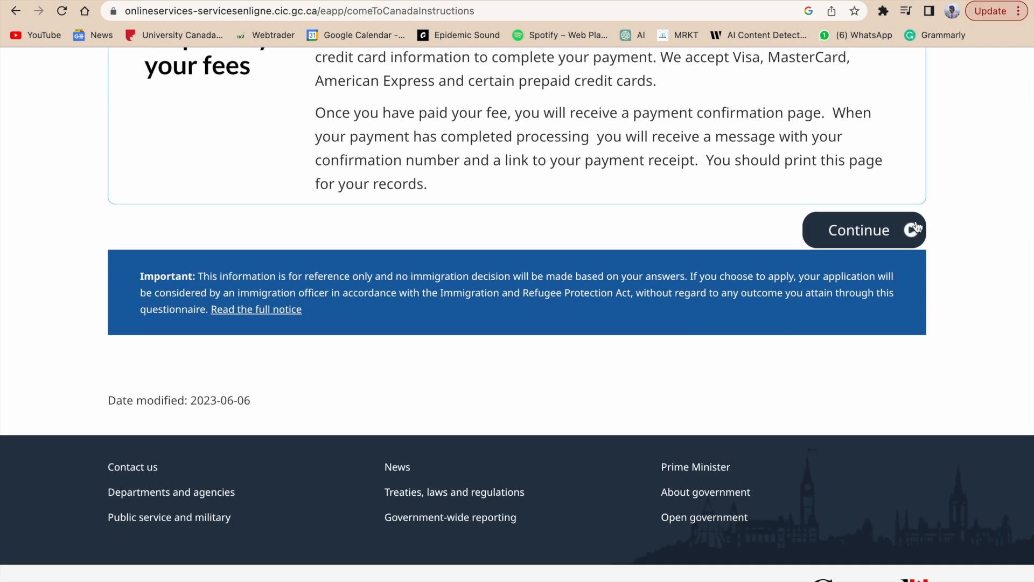
{"action": "left_click", "coordinate": [881, 230]}
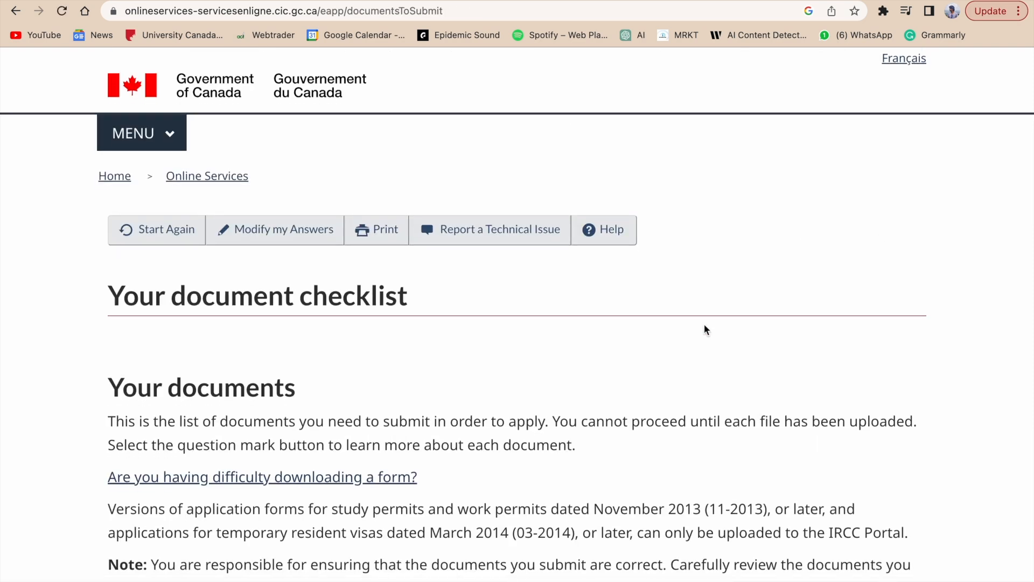
Open the required Application for Visitor Visa form (IMM5257) from the document checklist's application forms
{"action": "scroll", "coordinate": [703, 324], "scroll_direction": "down", "scroll_amount": 3}
{"action": "scroll", "coordinate": [704, 325], "scroll_direction": "down", "scroll_amount": 5}
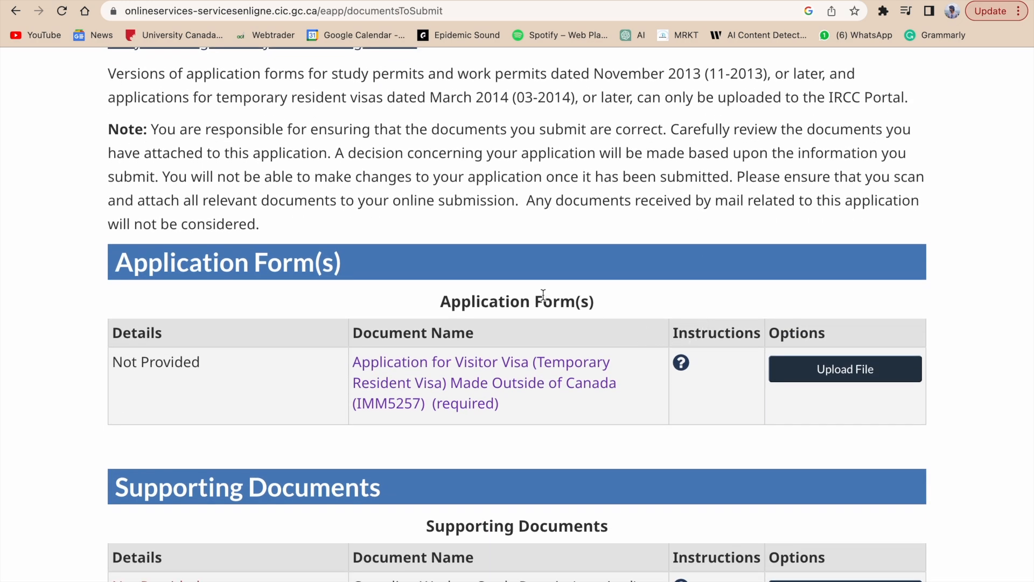
{"action": "scroll", "coordinate": [543, 296], "scroll_direction": "down", "scroll_amount": 1}
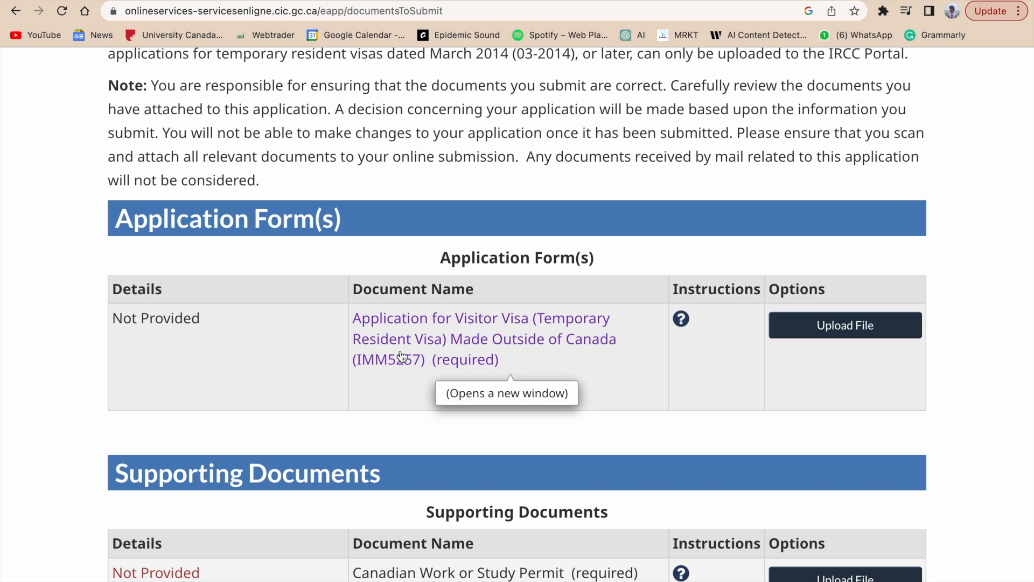
{"action": "left_click", "coordinate": [449, 339]}
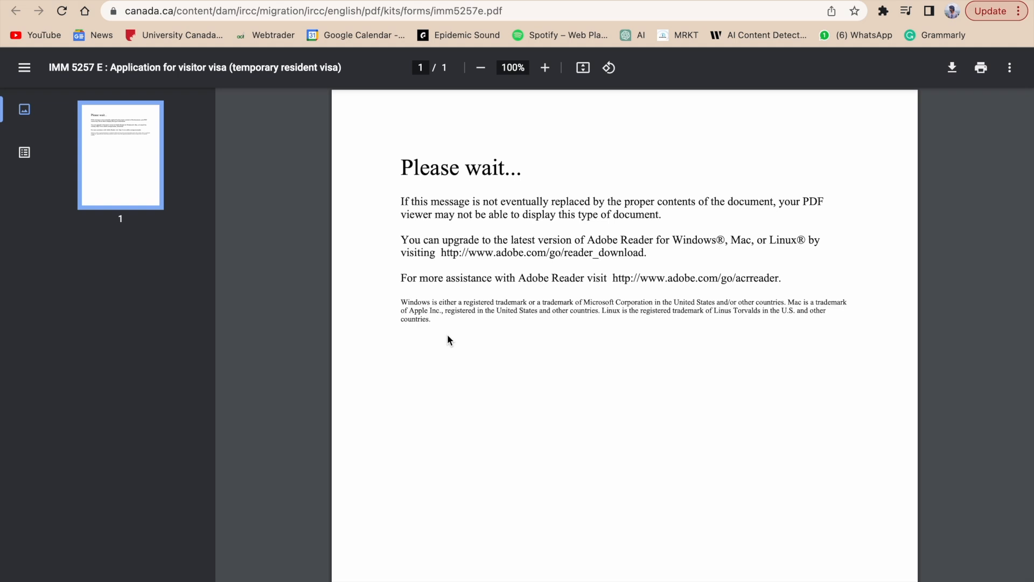
{"action": "left_click", "coordinate": [688, 281]}
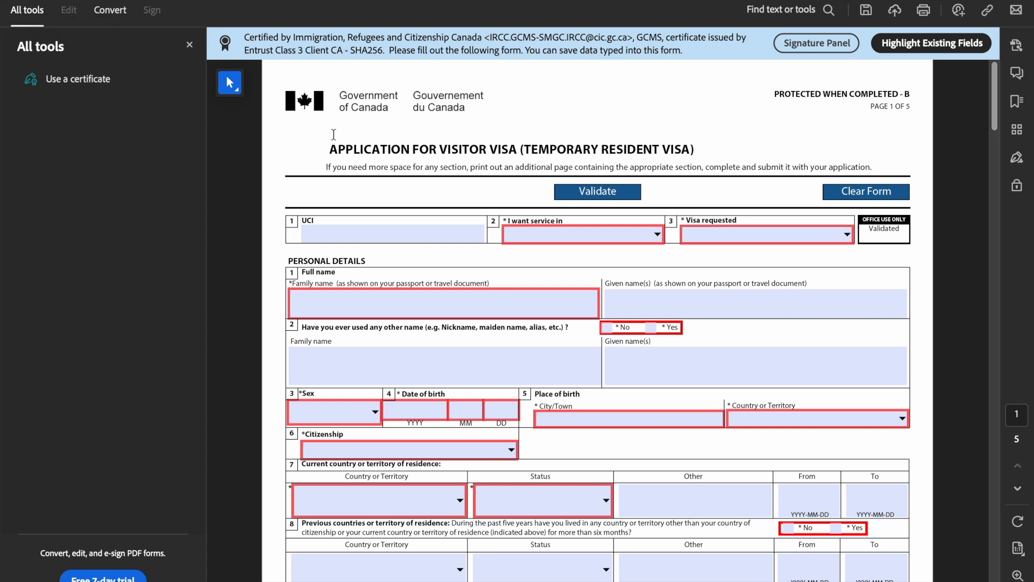
In the visitor visa form in Adobe Acrobat, set the service language to English and the visa requested to Visitor Visa
{"action": "left_click", "coordinate": [566, 235]}
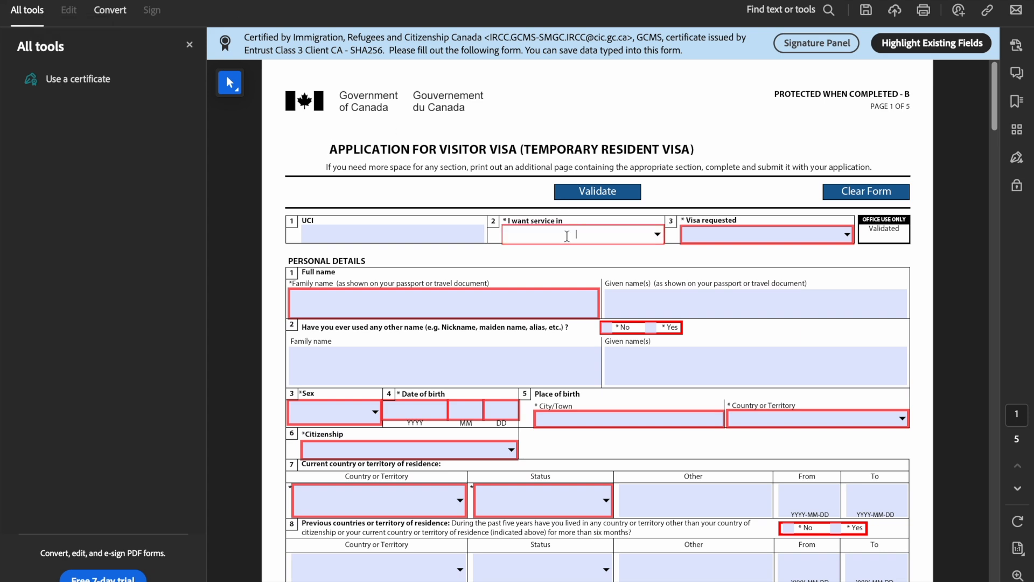
{"action": "left_click", "coordinate": [657, 235]}
{"action": "left_click", "coordinate": [593, 259]}
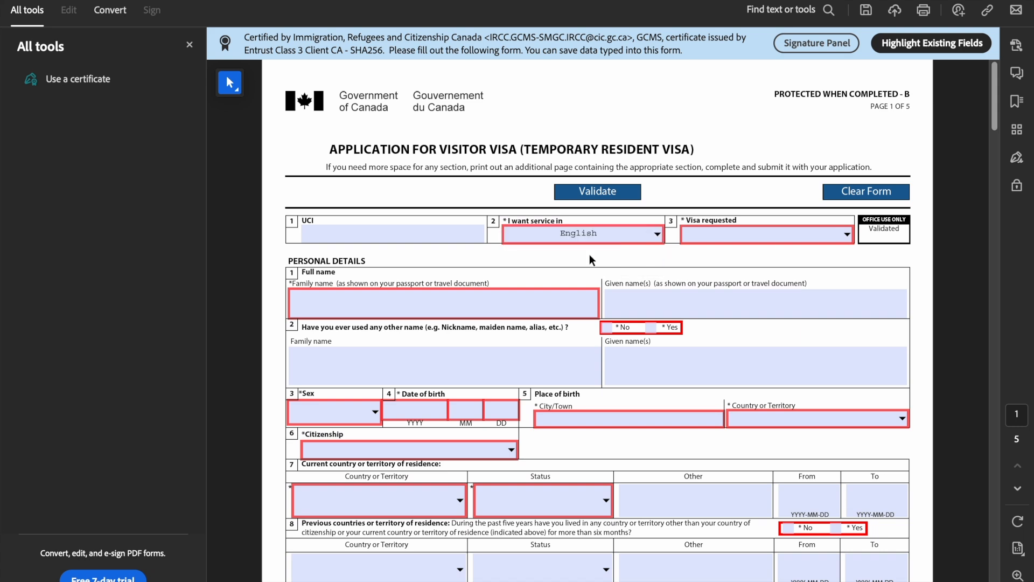
{"action": "left_click", "coordinate": [847, 237]}
{"action": "left_click", "coordinate": [799, 263]}
In the personal details, answer No to having used any other name and set the sex to Male
{"action": "left_click", "coordinate": [383, 303]}
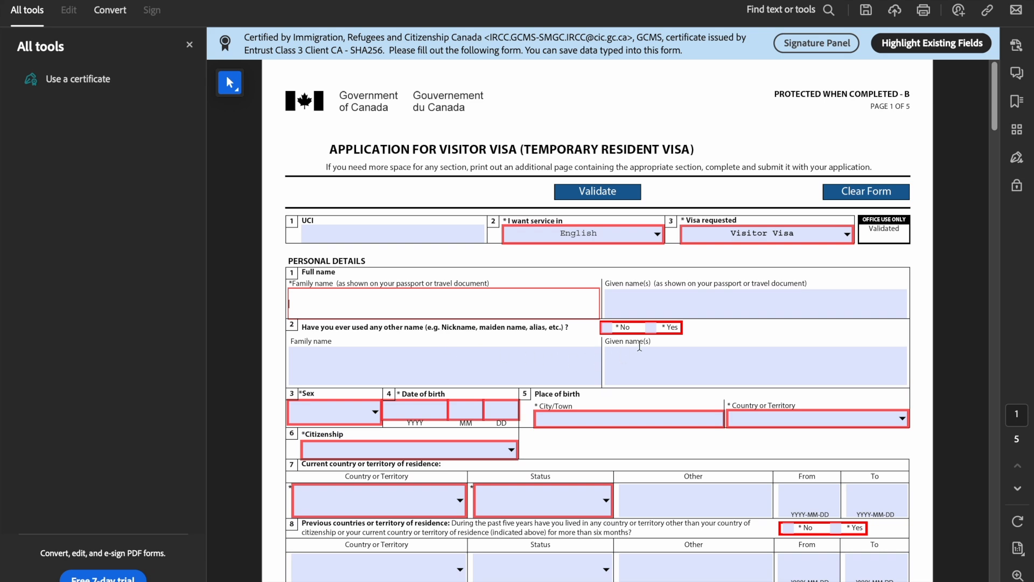
{"action": "left_click", "coordinate": [608, 329]}
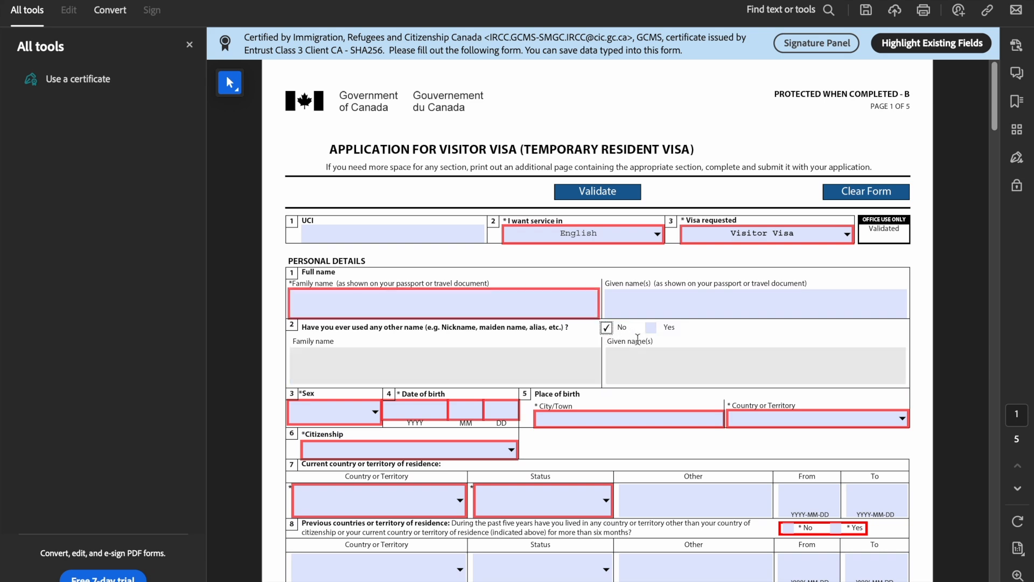
{"action": "scroll", "coordinate": [456, 370], "scroll_direction": "down", "scroll_amount": 2}
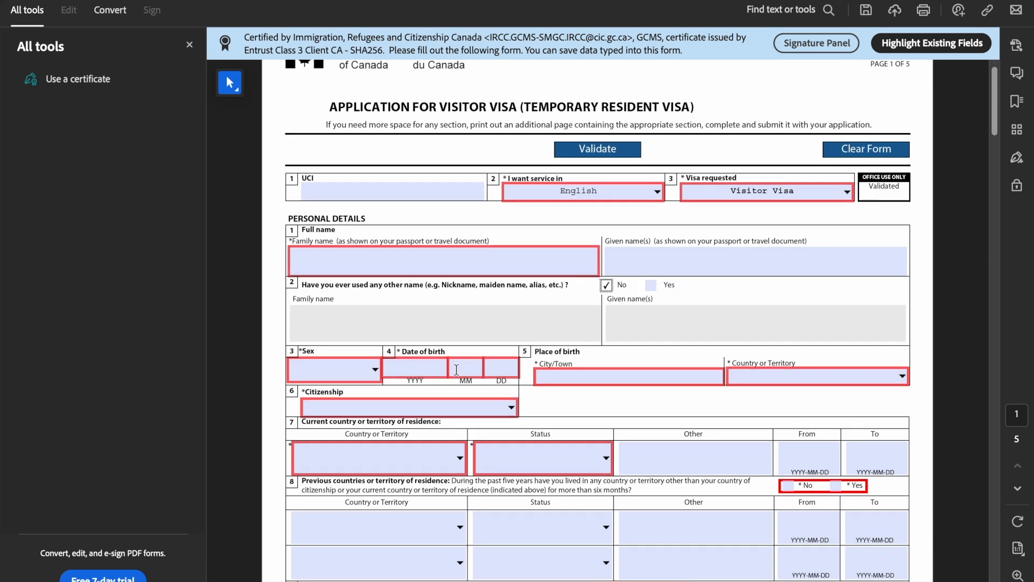
{"action": "left_click", "coordinate": [375, 370]}
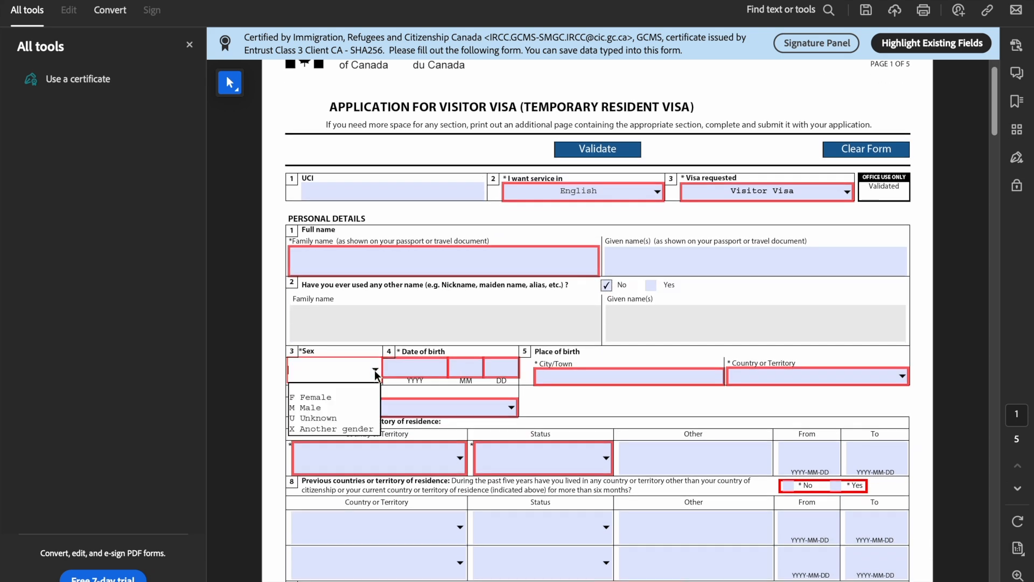
{"action": "left_click", "coordinate": [327, 408]}
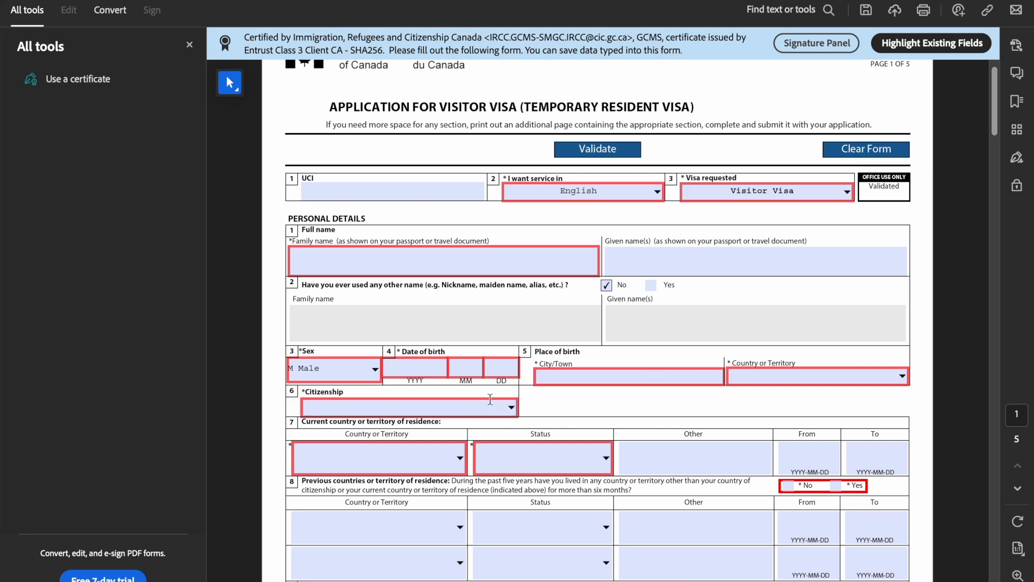
Set the citizenship to India
{"action": "left_click", "coordinate": [512, 408]}
{"action": "scroll", "coordinate": [394, 456], "scroll_direction": "up", "scroll_amount": 1}
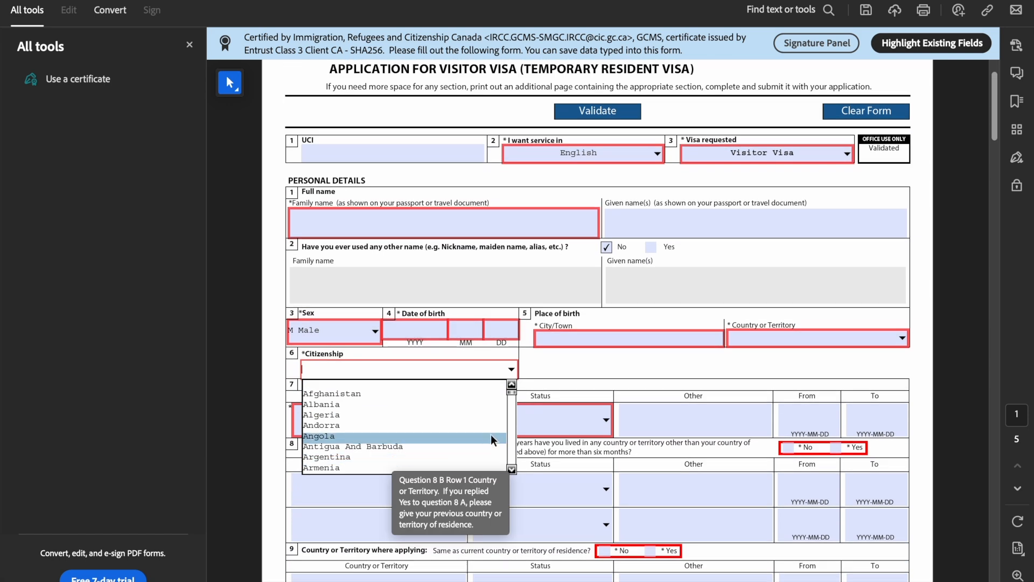
{"action": "type", "text": "i"}
{"action": "type", "text": "n"}
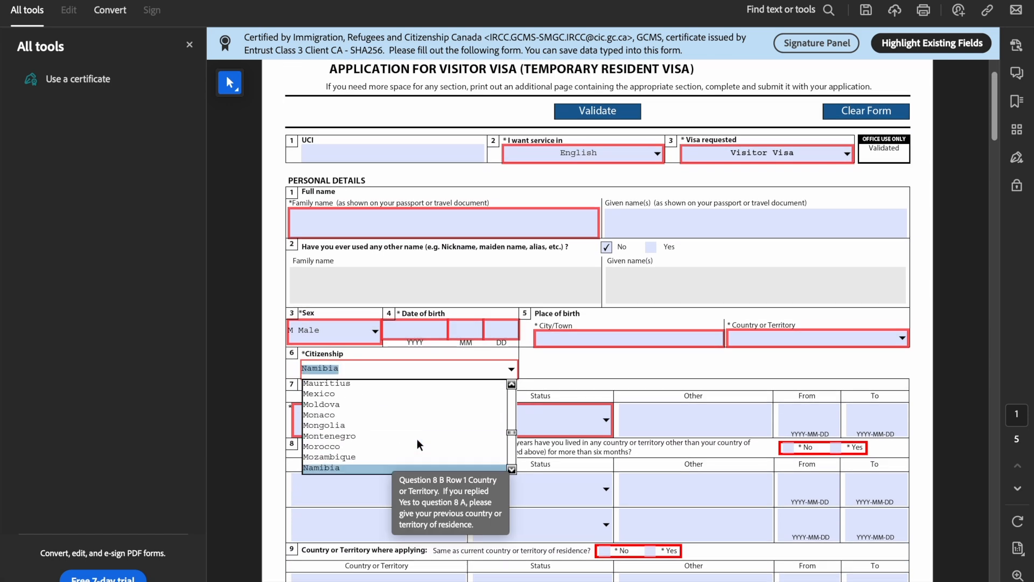
{"action": "type", "text": "i"}
{"action": "left_click", "coordinate": [406, 398]}
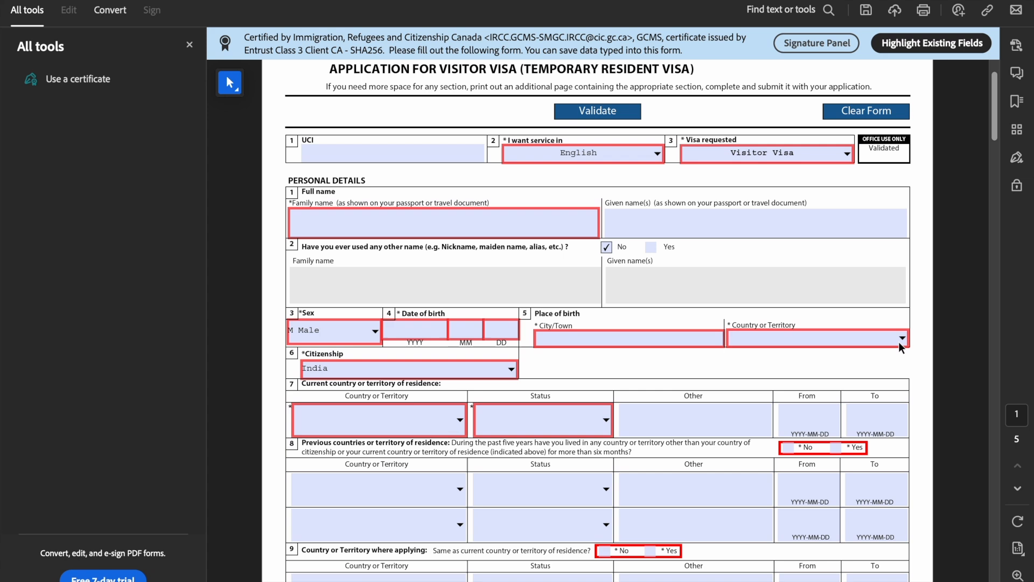
Set the country or territory of birth to India
{"action": "left_click", "coordinate": [904, 341]}
{"action": "type", "text": "i"}
{"action": "scroll", "coordinate": [862, 345], "scroll_direction": "down", "scroll_amount": 1}
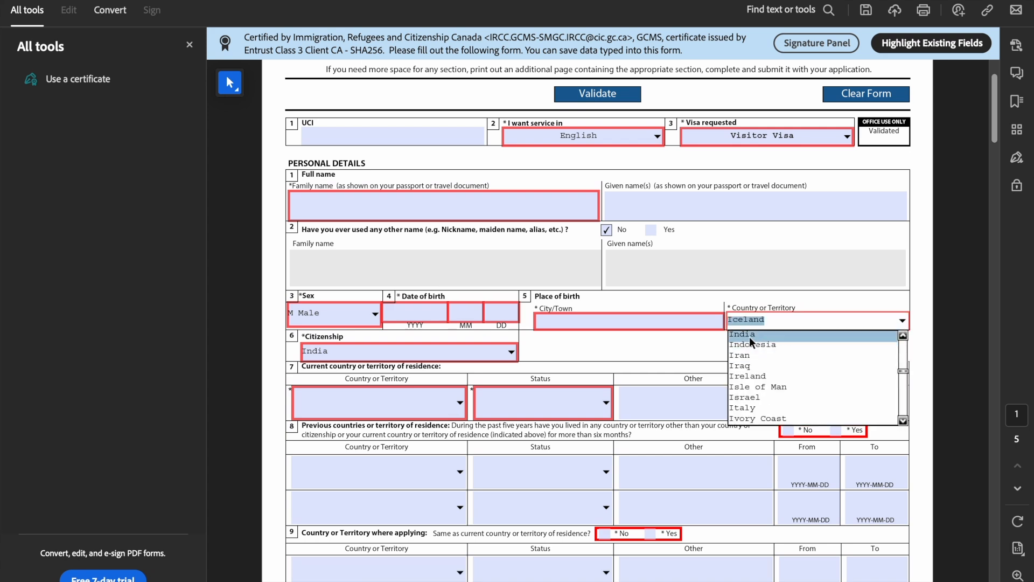
{"action": "left_click", "coordinate": [748, 336]}
Set the current country of residence to Canada with the status Worker
{"action": "left_click", "coordinate": [461, 403]}
{"action": "type", "text": "c"}
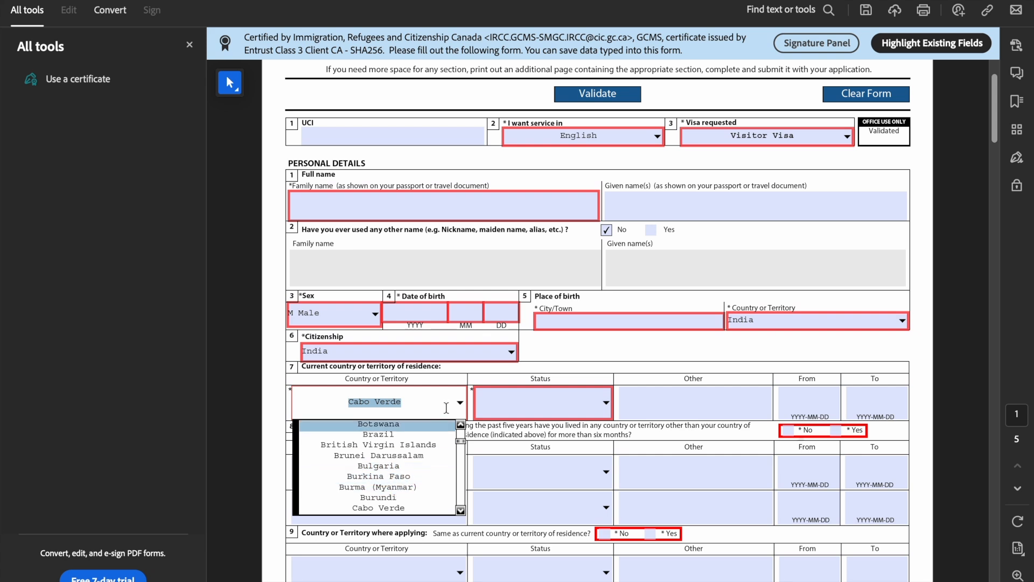
{"action": "scroll", "coordinate": [445, 408], "scroll_direction": "down", "scroll_amount": 2}
{"action": "left_click", "coordinate": [370, 474]}
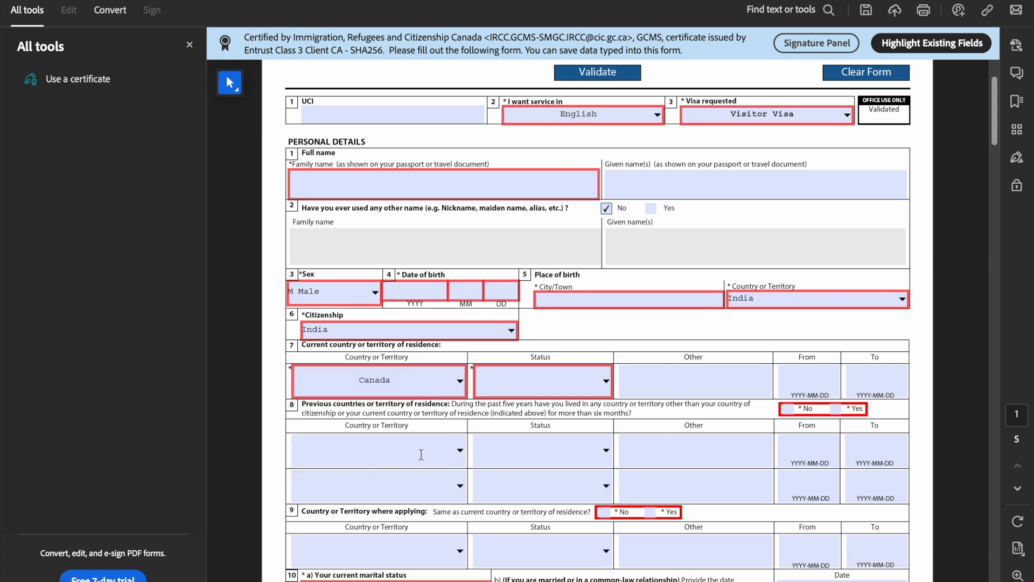
{"action": "left_click", "coordinate": [604, 381]}
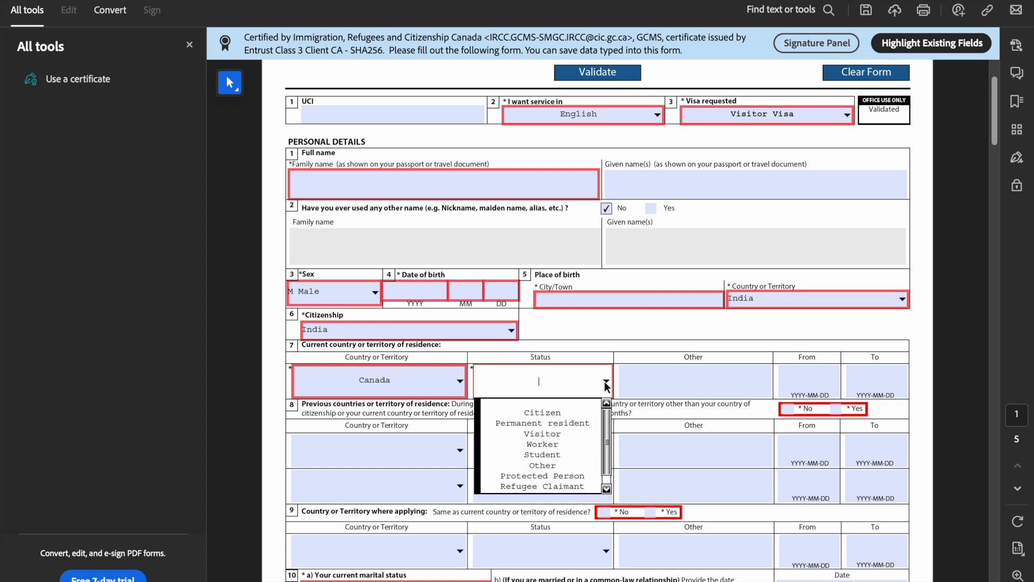
{"action": "left_click", "coordinate": [544, 443]}
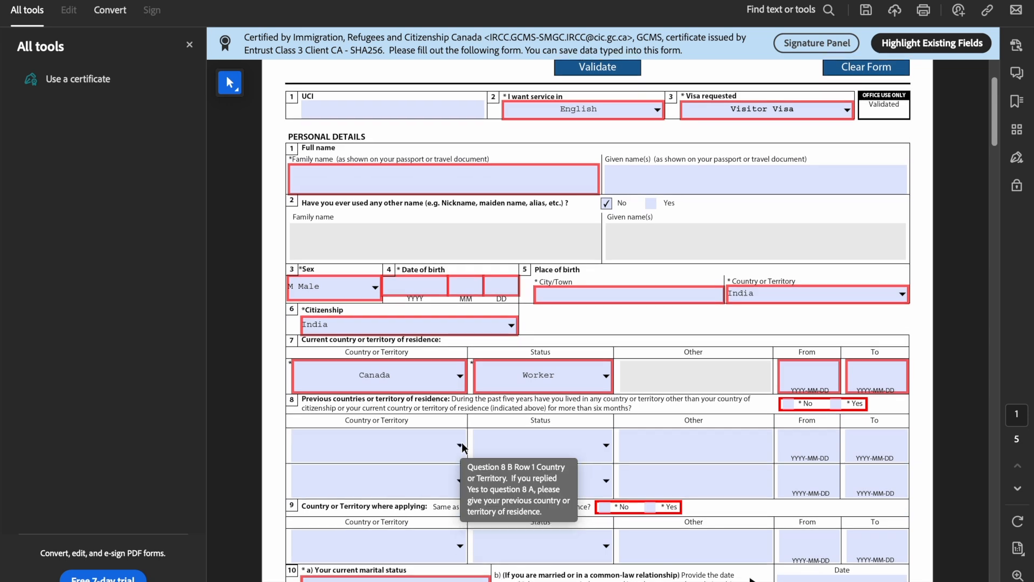
Answer No to having lived in another country for more than six months during the past five years
{"action": "scroll", "coordinate": [463, 441], "scroll_direction": "down", "scroll_amount": 2}
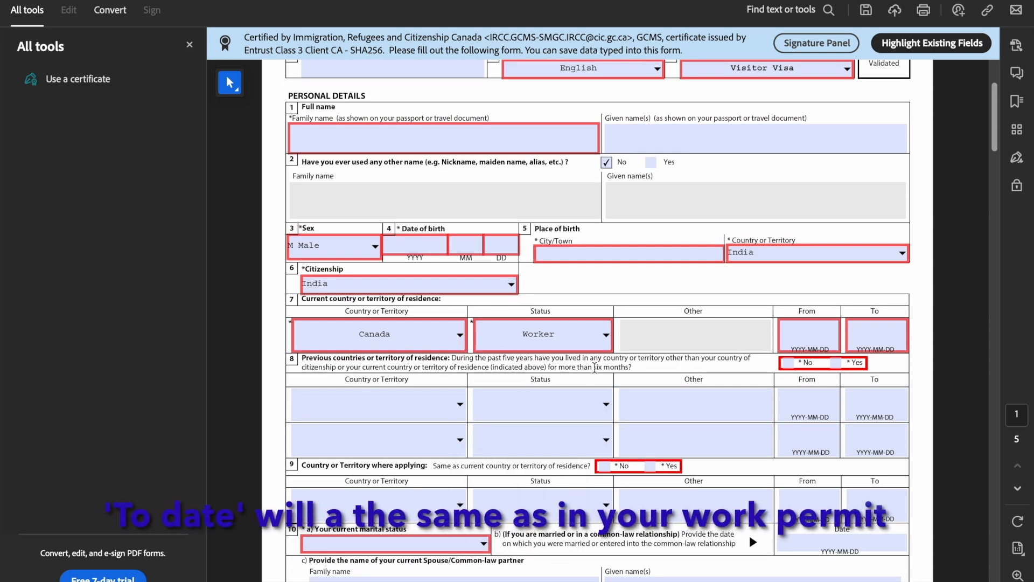
{"action": "left_click", "coordinate": [787, 363]}
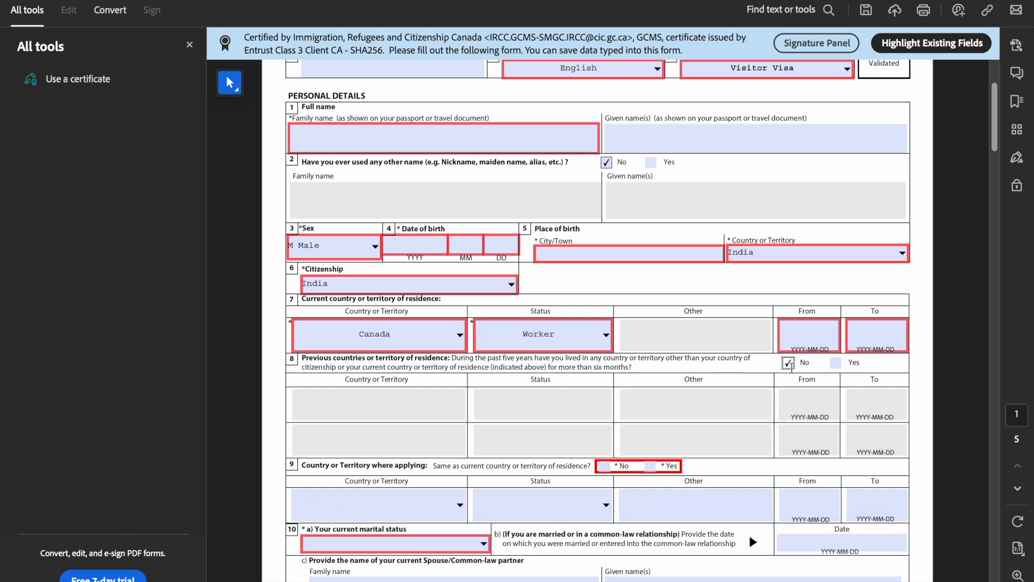
{"action": "scroll", "coordinate": [664, 371], "scroll_direction": "down", "scroll_amount": 5}
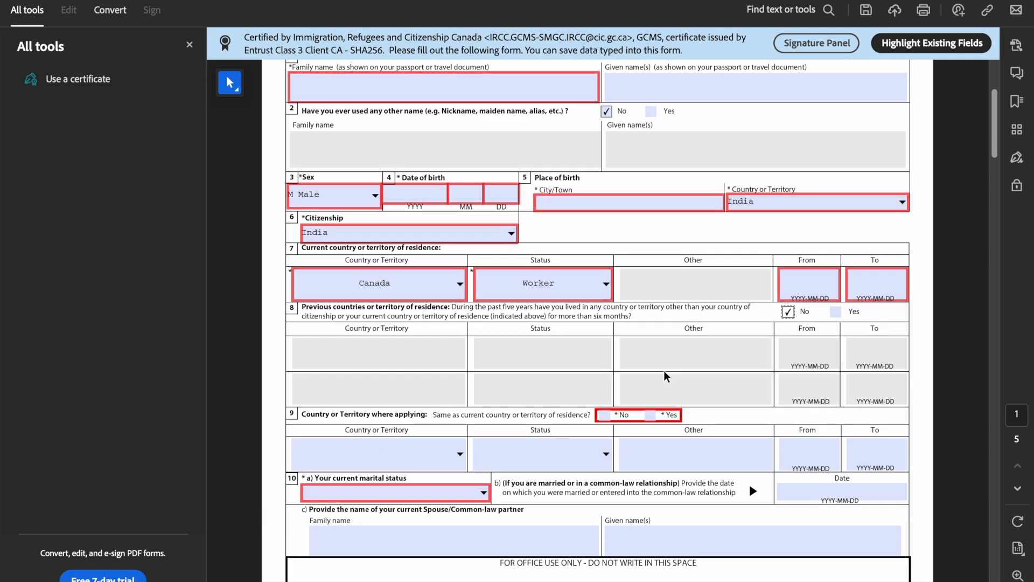
Answer Yes to applying from the current country of residence and set the current marital status to Single
{"action": "scroll", "coordinate": [664, 371], "scroll_direction": "down", "scroll_amount": 1}
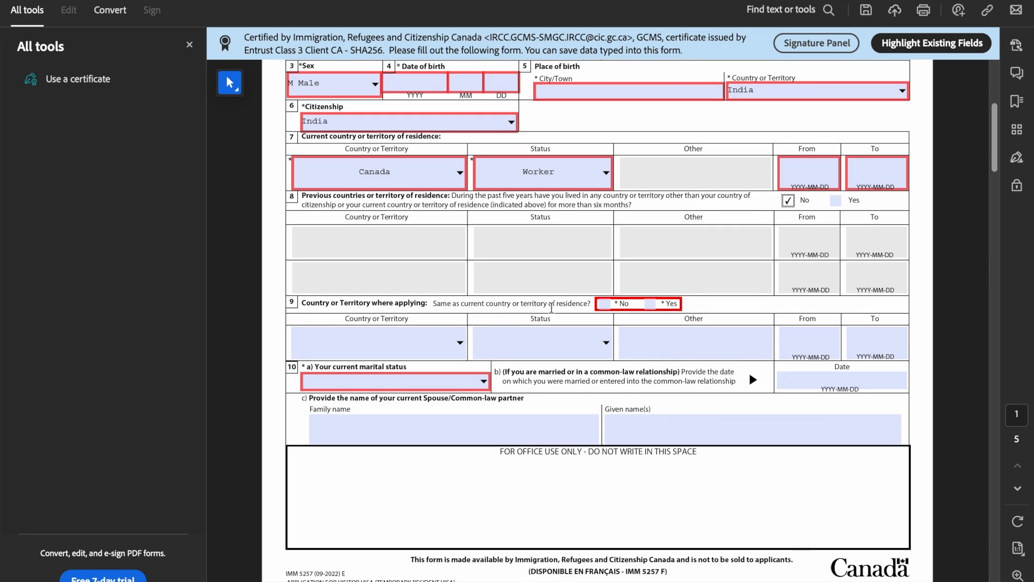
{"action": "left_click", "coordinate": [650, 303]}
{"action": "left_click", "coordinate": [483, 381]}
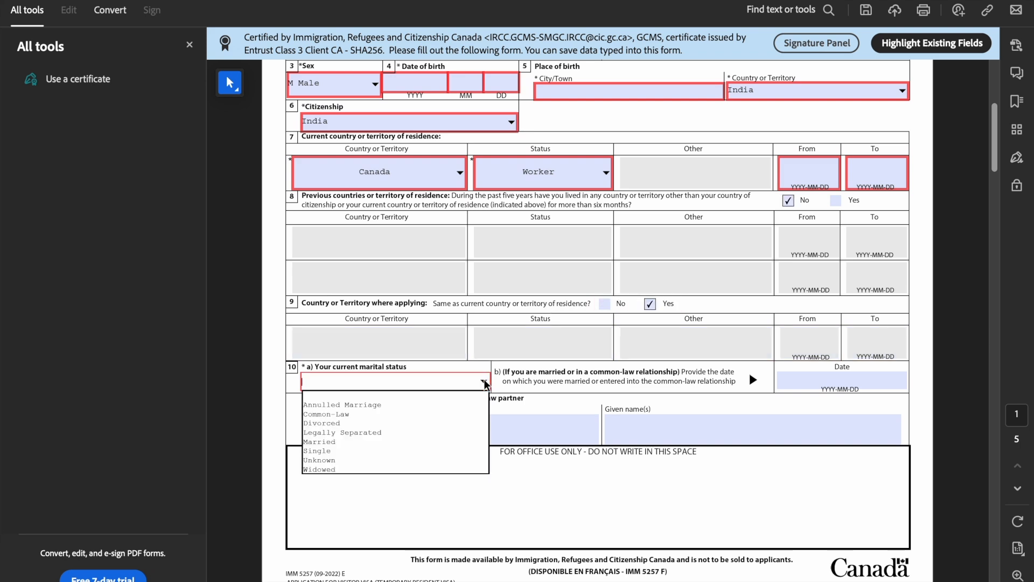
{"action": "left_click", "coordinate": [341, 451]}
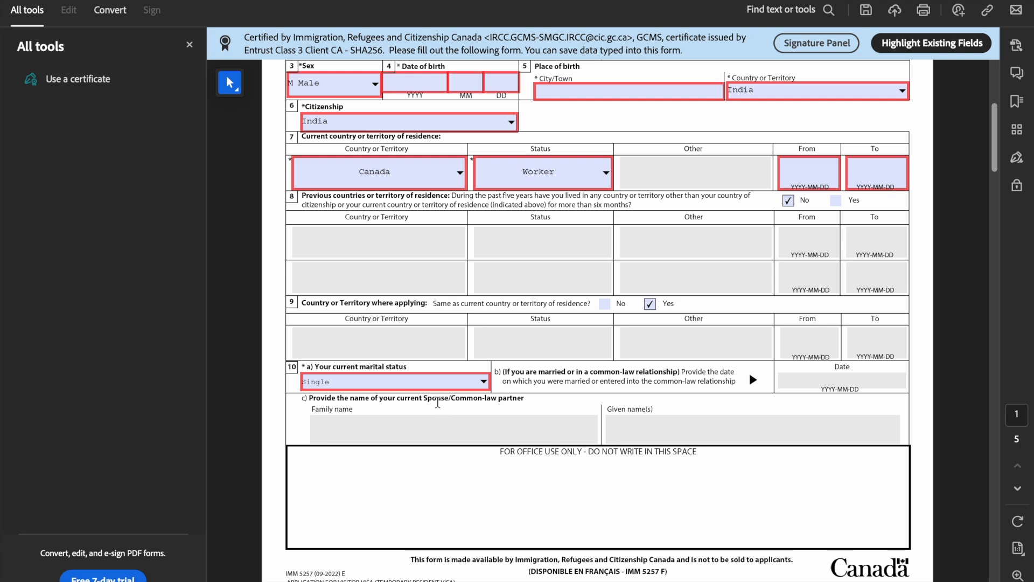
Answer No to having previously been married or in a common-law relationship
{"action": "scroll", "coordinate": [439, 407], "scroll_direction": "down", "scroll_amount": 2}
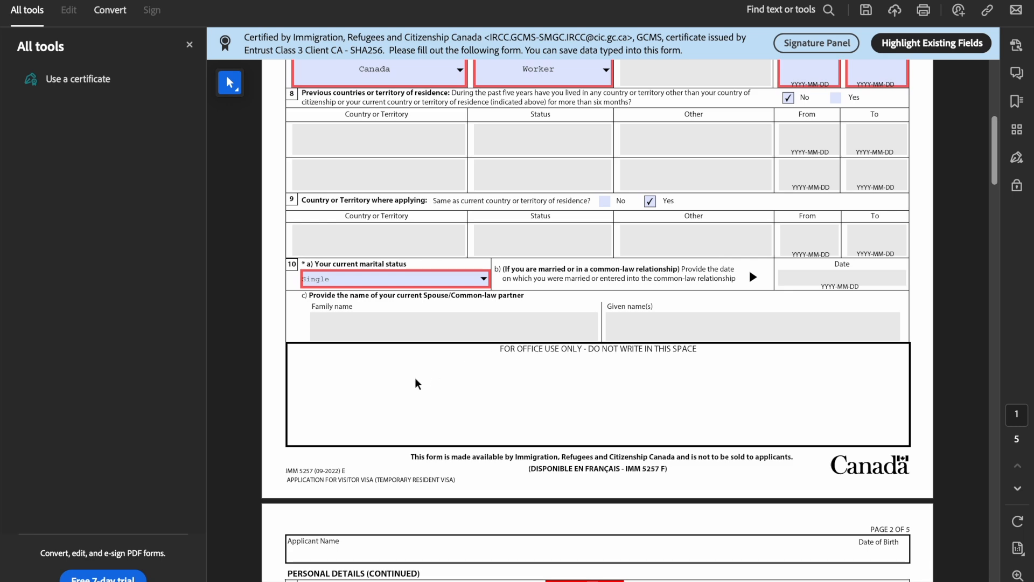
{"action": "scroll", "coordinate": [426, 379], "scroll_direction": "down", "scroll_amount": 3}
{"action": "scroll", "coordinate": [417, 383], "scroll_direction": "down", "scroll_amount": 3}
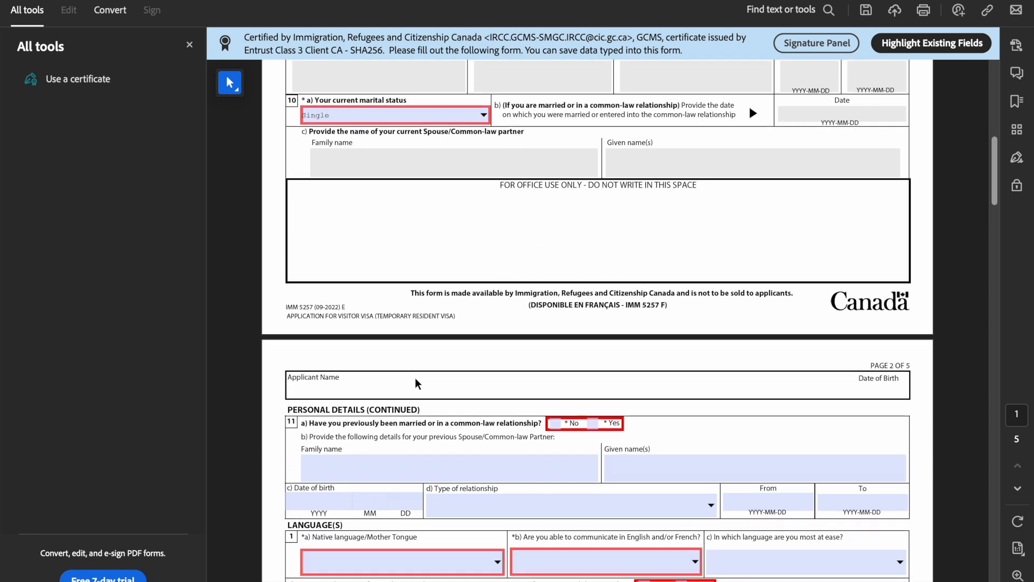
{"action": "scroll", "coordinate": [415, 377], "scroll_direction": "down", "scroll_amount": 1}
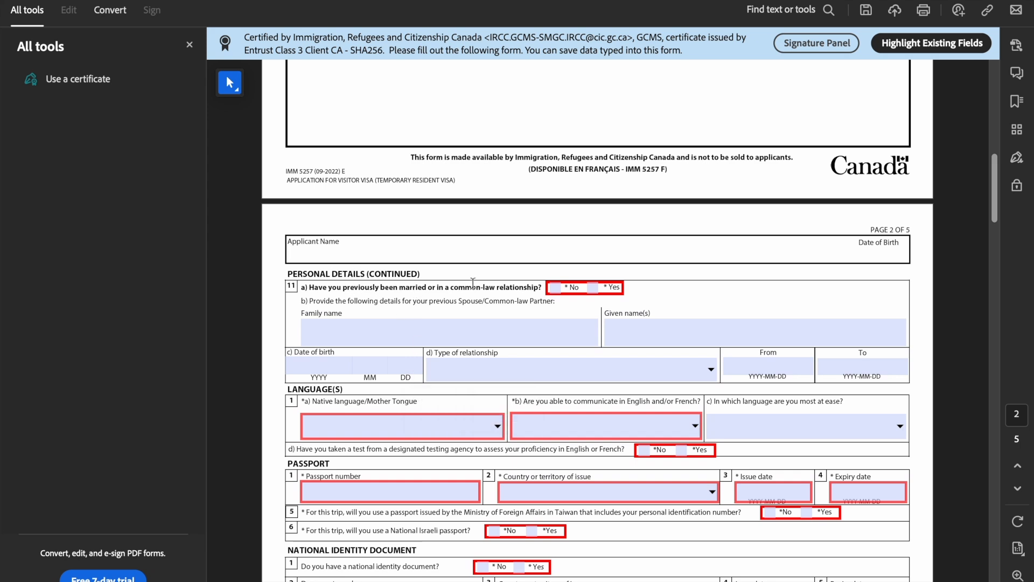
{"action": "left_click", "coordinate": [553, 289]}
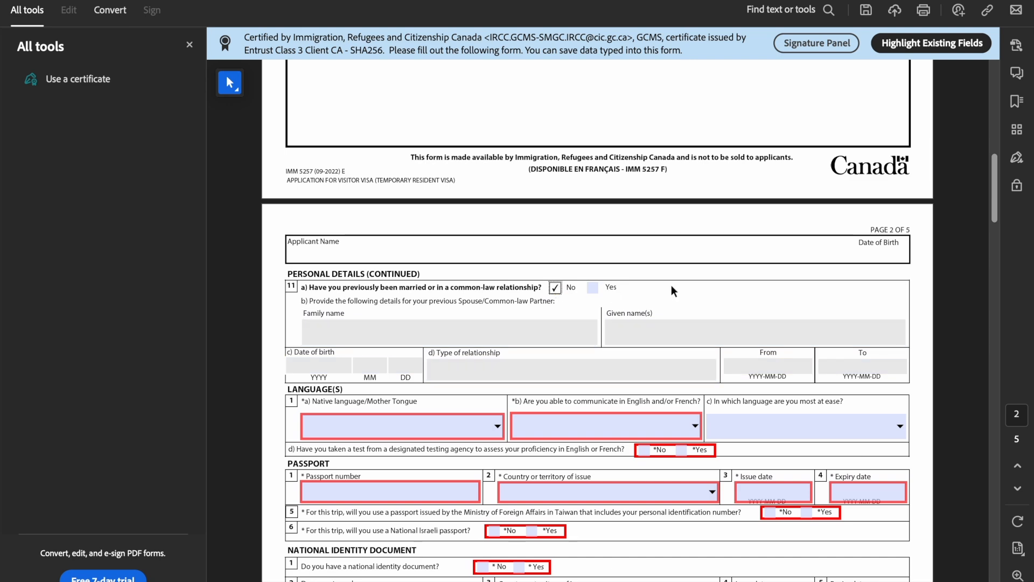
Set the native language/mother tongue to Hindi
{"action": "scroll", "coordinate": [668, 286], "scroll_direction": "down", "scroll_amount": 5}
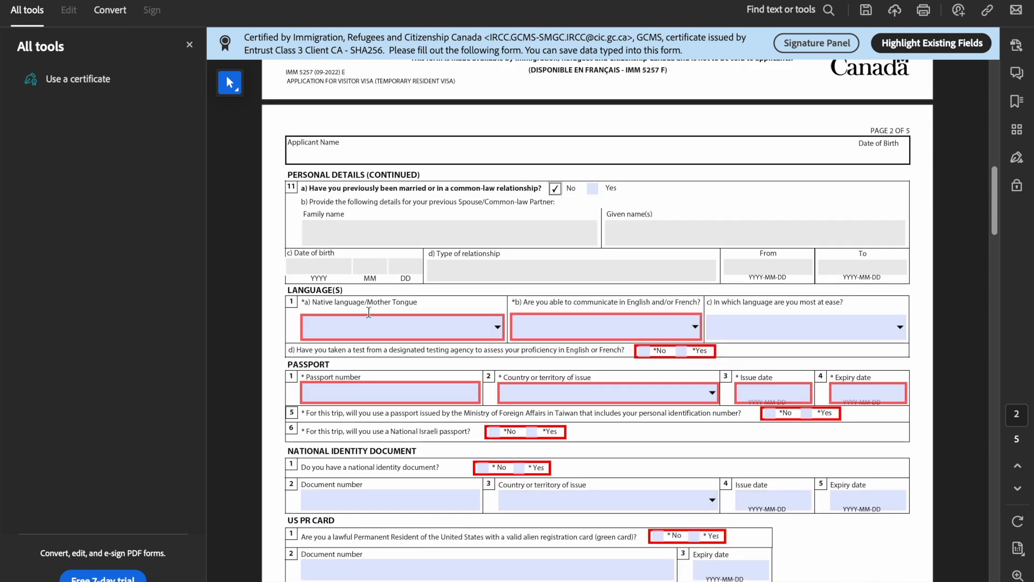
{"action": "left_click", "coordinate": [496, 328]}
{"action": "type", "text": "ibio"}
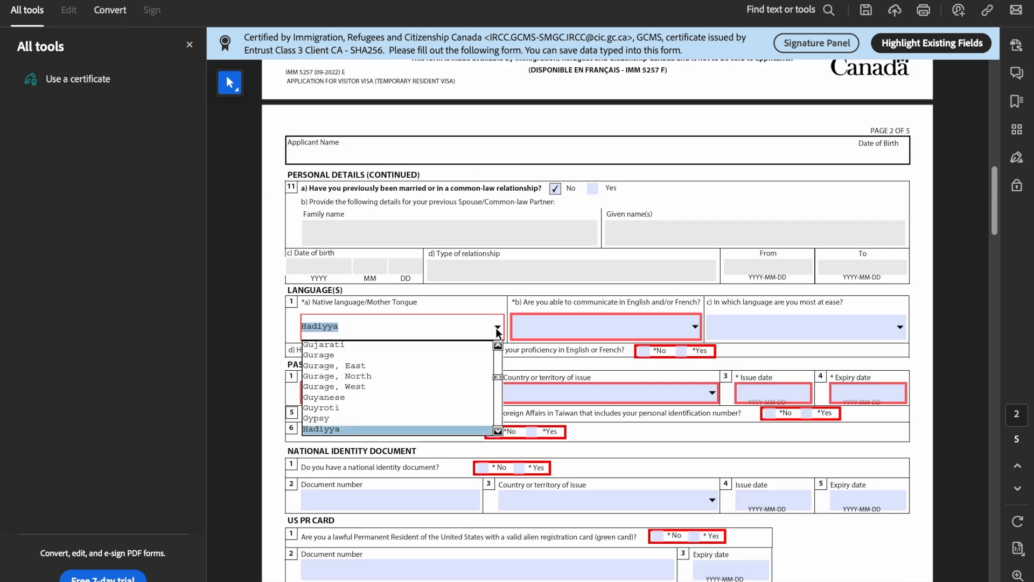
{"action": "scroll", "coordinate": [354, 376], "scroll_direction": "up", "scroll_amount": 1}
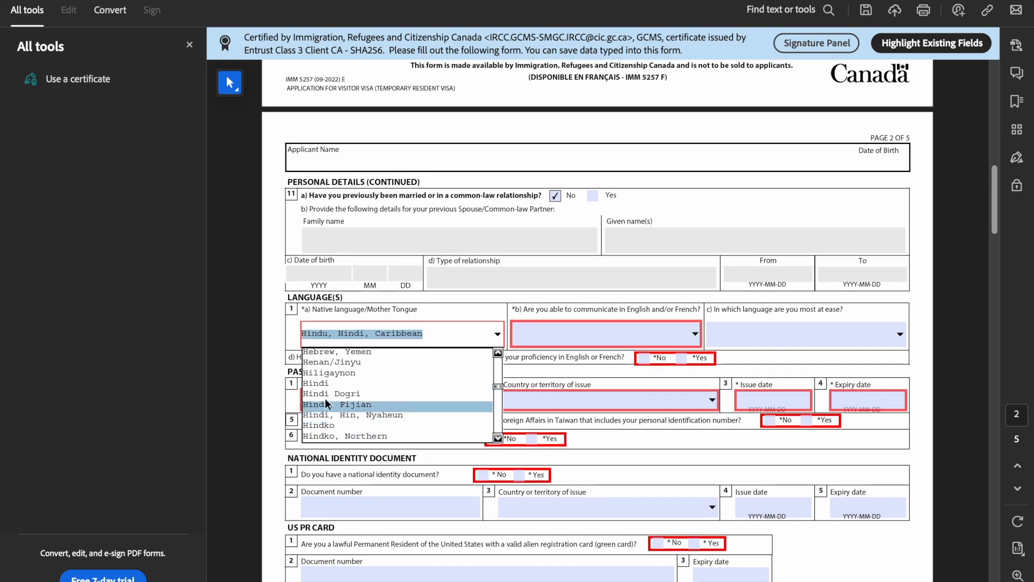
{"action": "left_click", "coordinate": [325, 380]}
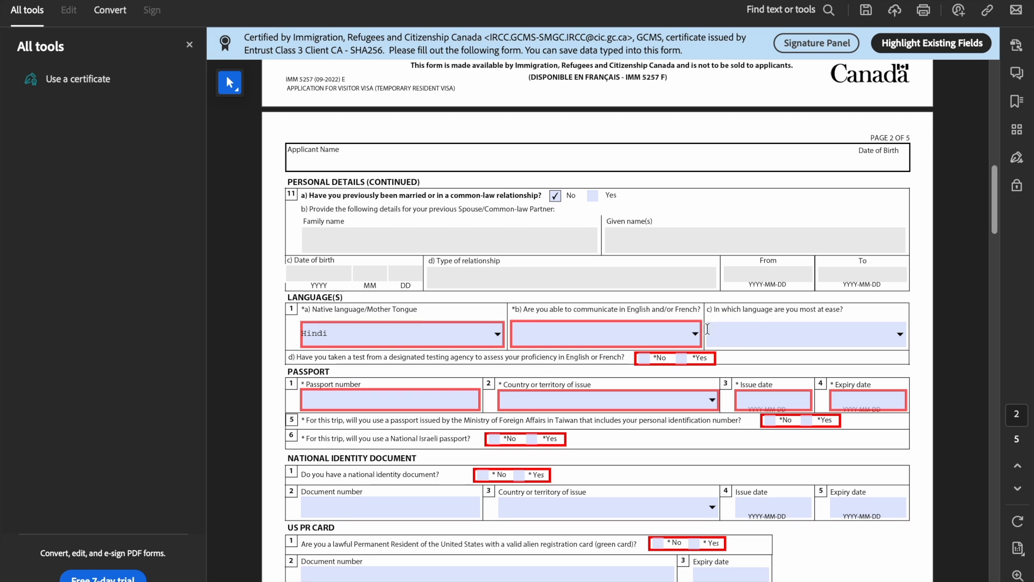
Set the language of communication to English and answer Yes to having taken a designated language proficiency test
{"action": "left_click", "coordinate": [694, 333]}
{"action": "left_click", "coordinate": [537, 361]}
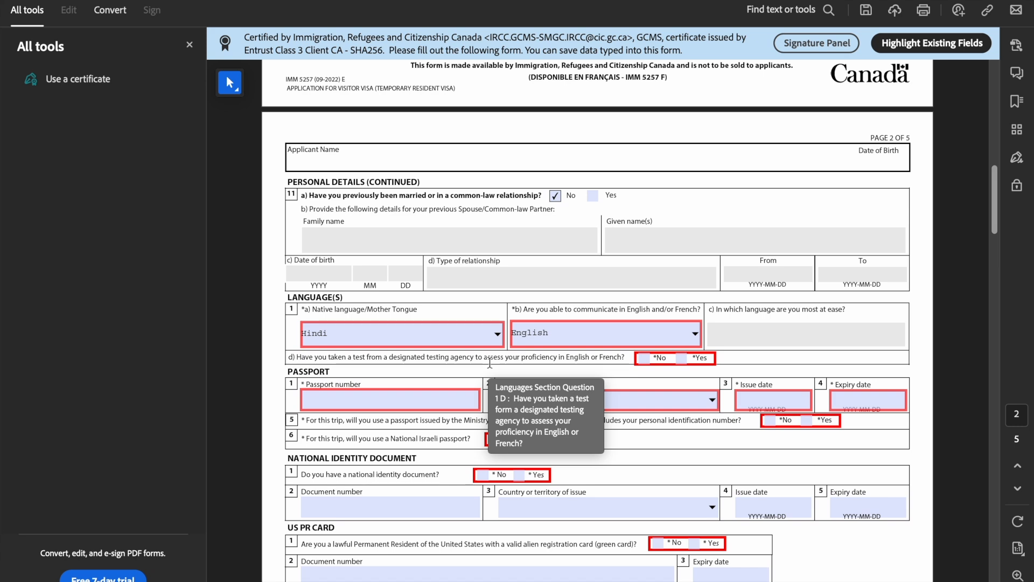
{"action": "left_click", "coordinate": [682, 358]}
Set the passport's country or territory of issue to IND (India)
{"action": "scroll", "coordinate": [684, 362], "scroll_direction": "down", "scroll_amount": 3}
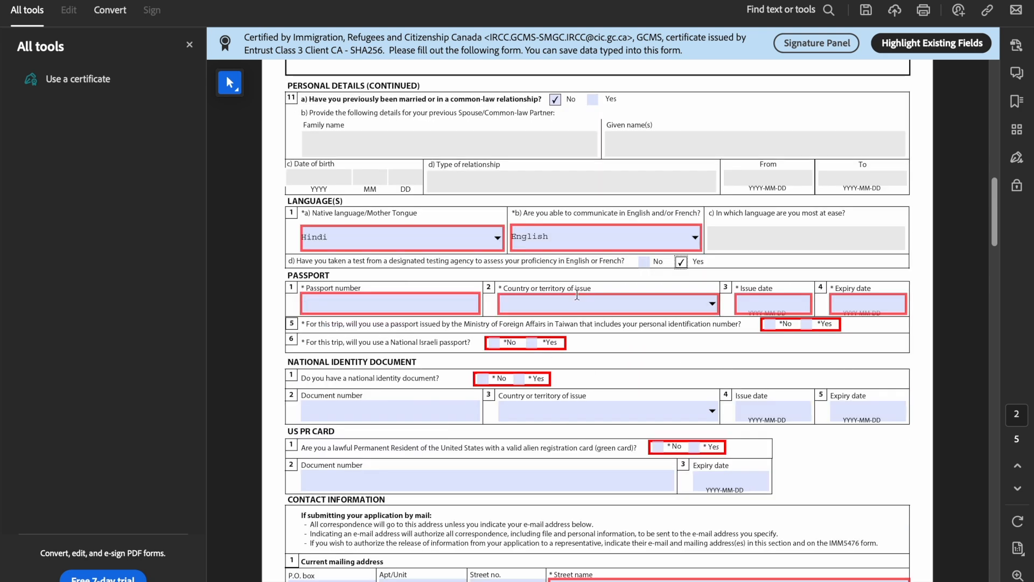
{"action": "left_click", "coordinate": [712, 306]}
{"action": "key", "text": "n"}
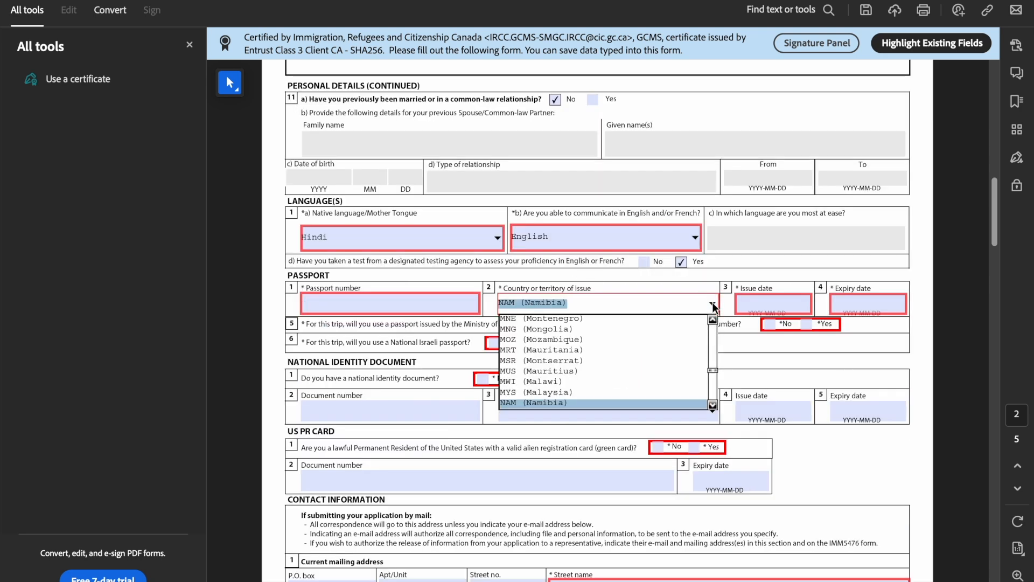
{"action": "key", "text": "i"}
{"action": "left_click", "coordinate": [599, 330]}
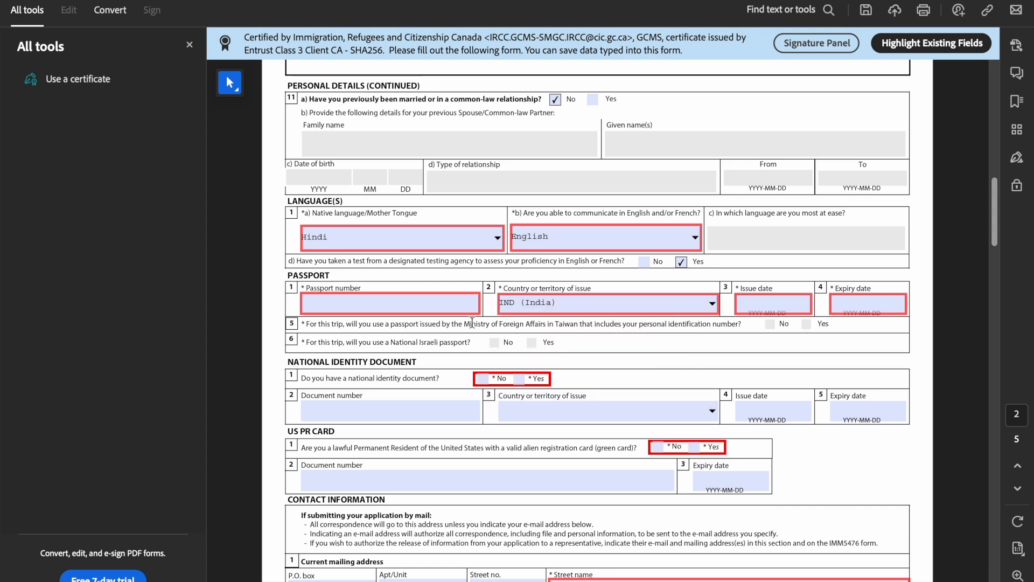
Answer Yes to having a national identity document and No to being a US permanent resident with a green card
{"action": "scroll", "coordinate": [425, 354], "scroll_direction": "down", "scroll_amount": 2}
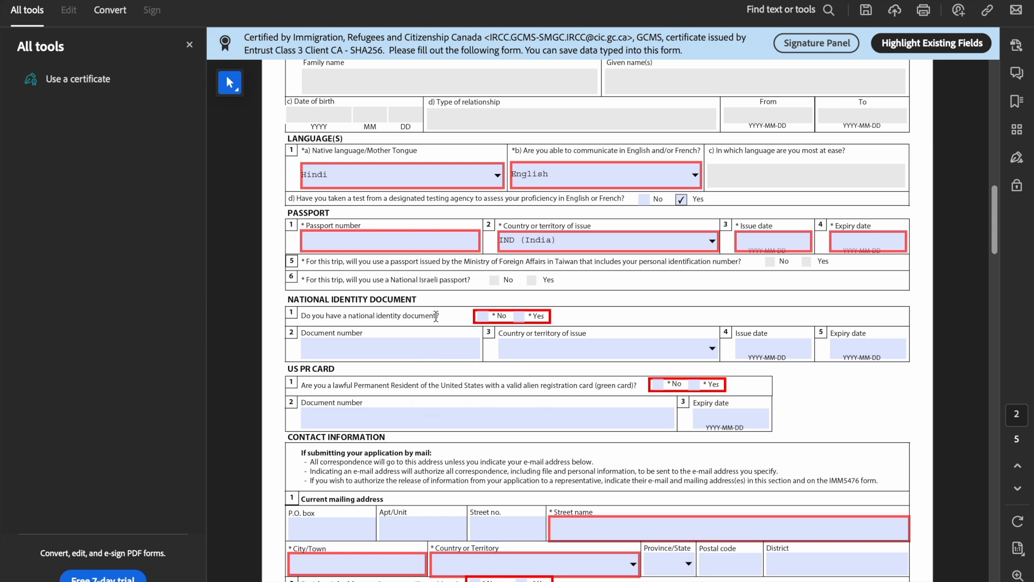
{"action": "left_click", "coordinate": [521, 318]}
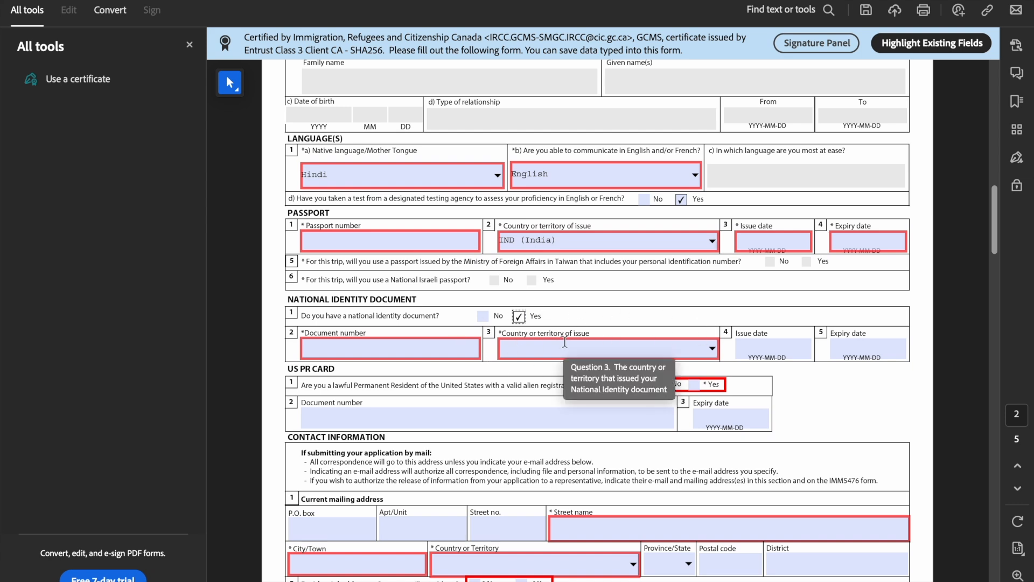
{"action": "scroll", "coordinate": [564, 341], "scroll_direction": "down", "scroll_amount": 2}
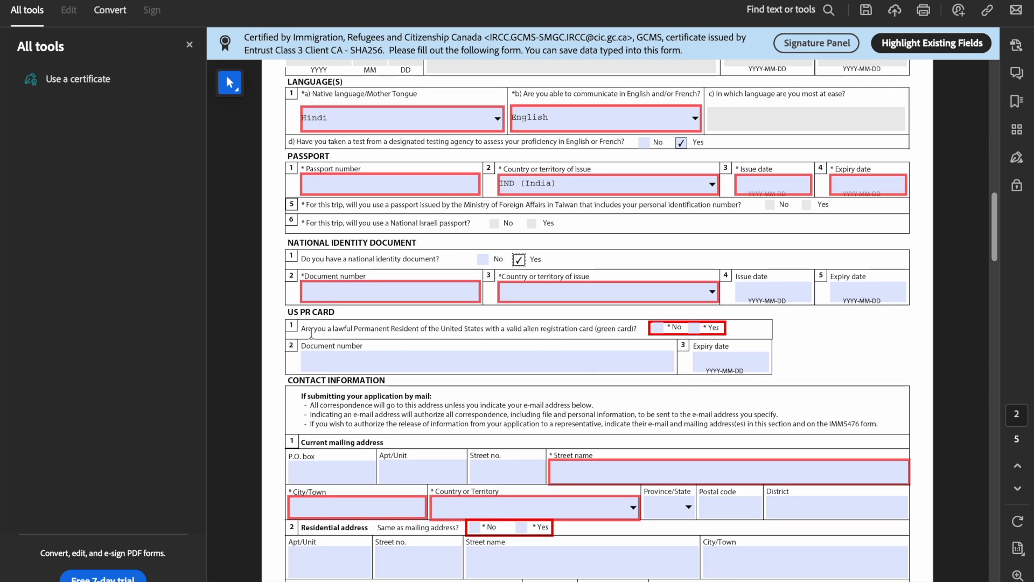
{"action": "left_click", "coordinate": [658, 328]}
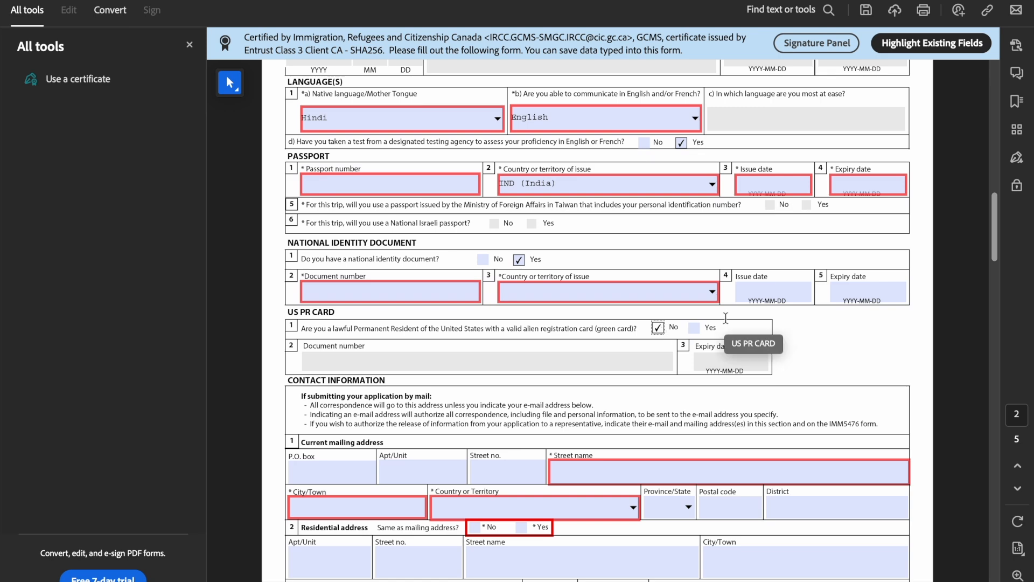
Set the country or territory of the current mailing address to Canada
{"action": "scroll", "coordinate": [725, 317], "scroll_direction": "down", "scroll_amount": 2}
{"action": "scroll", "coordinate": [557, 269], "scroll_direction": "down", "scroll_amount": 1}
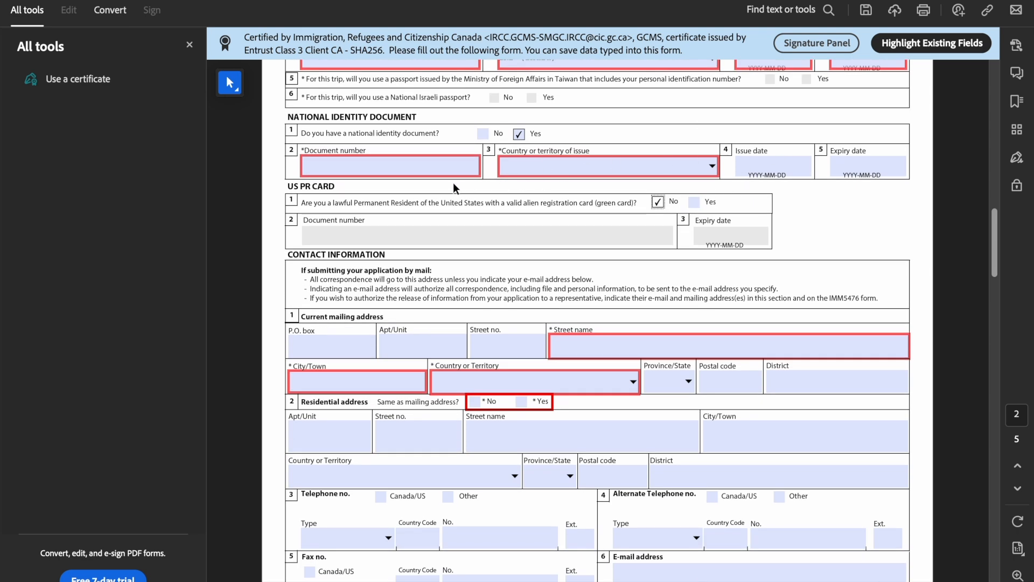
{"action": "scroll", "coordinate": [521, 213], "scroll_direction": "down", "scroll_amount": 1}
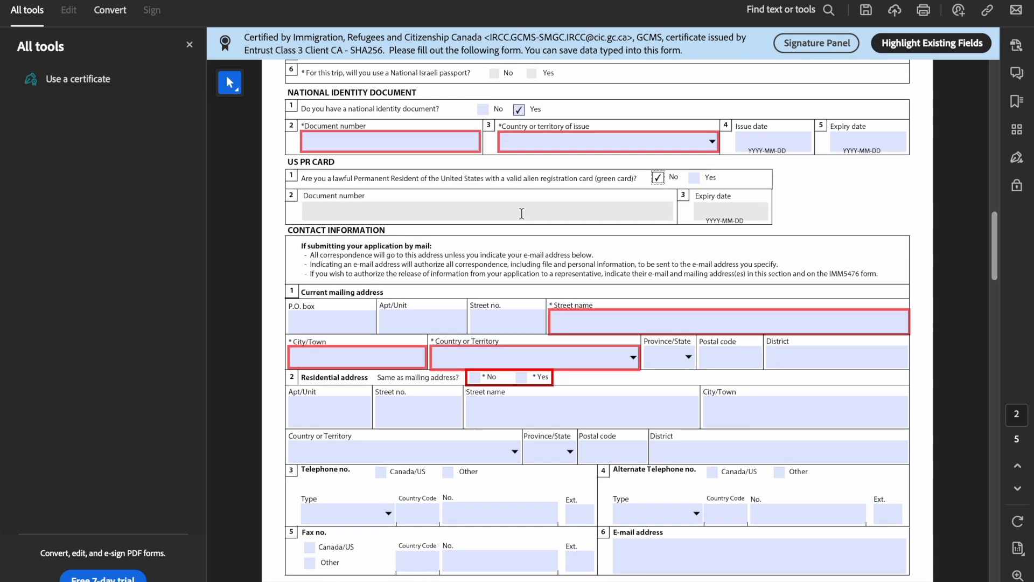
{"action": "scroll", "coordinate": [521, 213], "scroll_direction": "down", "scroll_amount": 1}
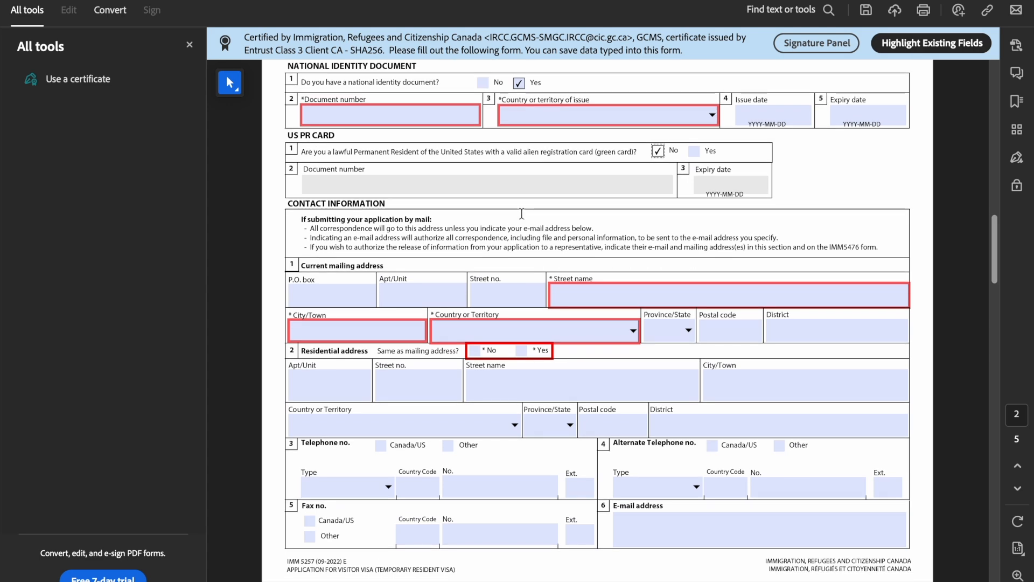
{"action": "scroll", "coordinate": [522, 213], "scroll_direction": "down", "scroll_amount": 4}
{"action": "scroll", "coordinate": [415, 373], "scroll_direction": "down", "scroll_amount": 2}
{"action": "scroll", "coordinate": [414, 372], "scroll_direction": "down", "scroll_amount": 1}
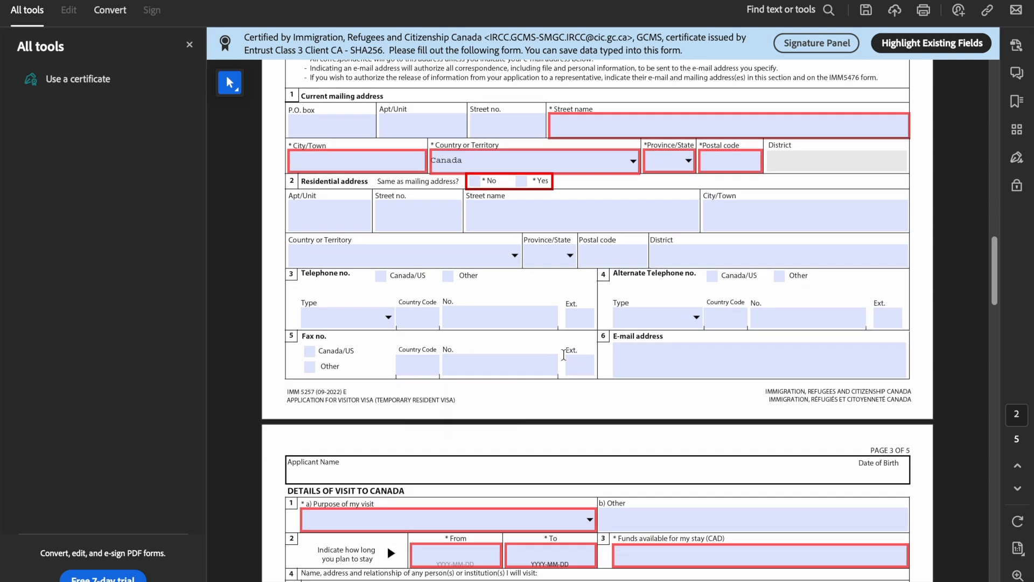
Set the purpose of the visit to Canada to Returning Worker
{"action": "scroll", "coordinate": [496, 343], "scroll_direction": "down", "scroll_amount": 6}
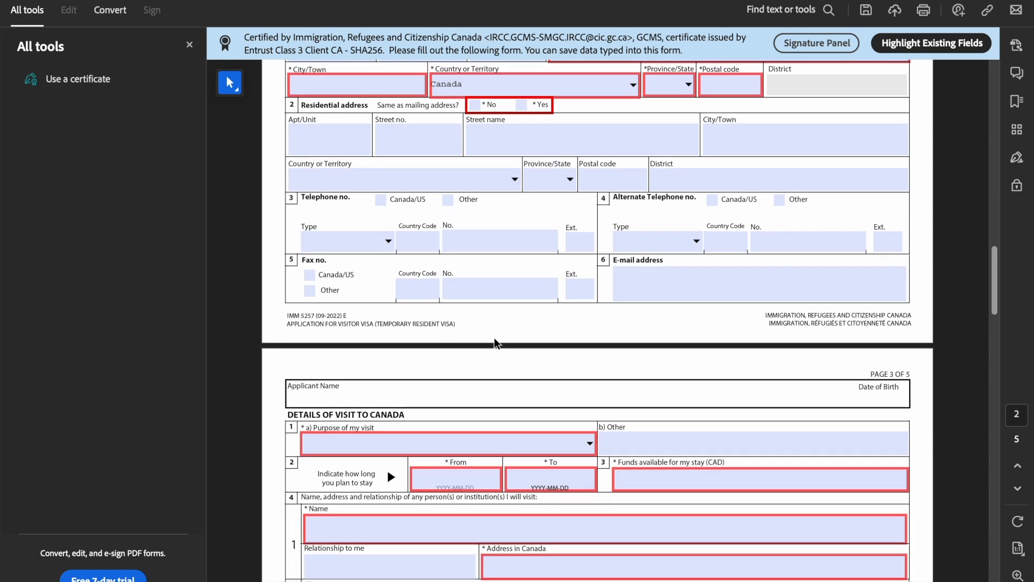
{"action": "scroll", "coordinate": [496, 343], "scroll_direction": "down", "scroll_amount": 5}
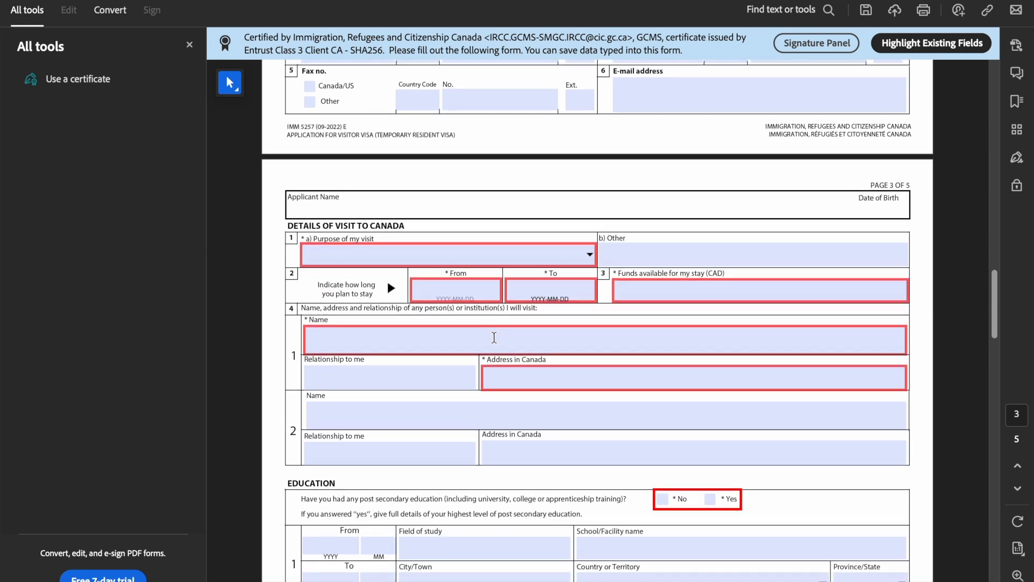
{"action": "scroll", "coordinate": [494, 338], "scroll_direction": "down", "scroll_amount": 1}
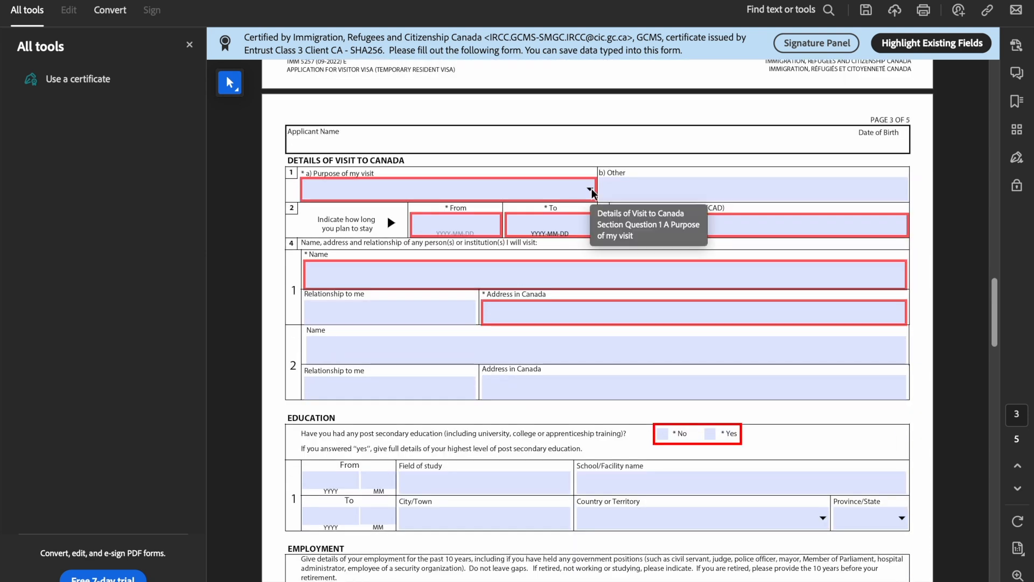
{"action": "left_click", "coordinate": [591, 189]}
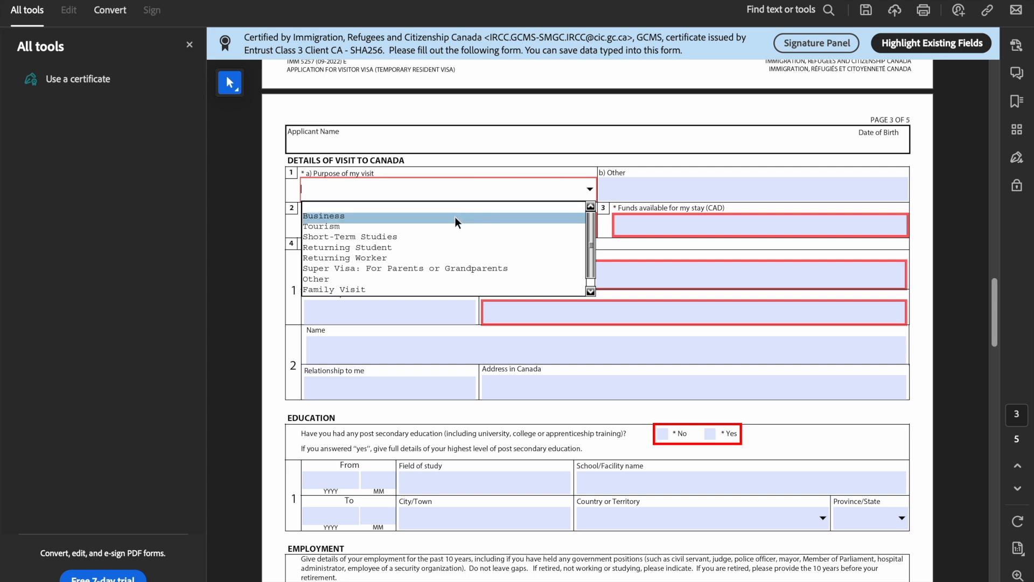
{"action": "left_click", "coordinate": [346, 258]}
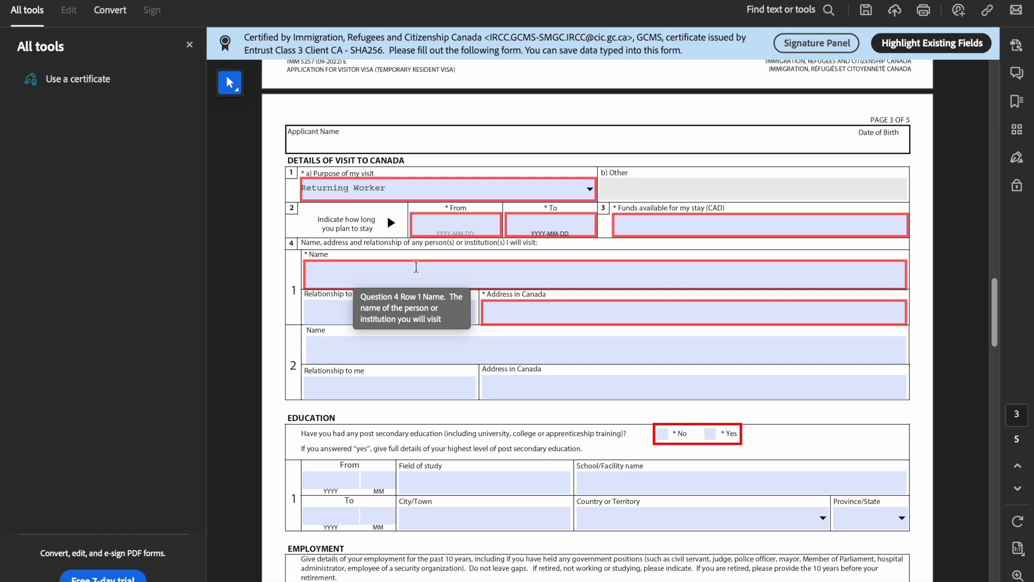
Enter Employer as the relationship of the first person or institution visited, and answer Yes to having post secondary education
{"action": "left_click", "coordinate": [371, 310]}
{"action": "type", "text": "Emplo"}
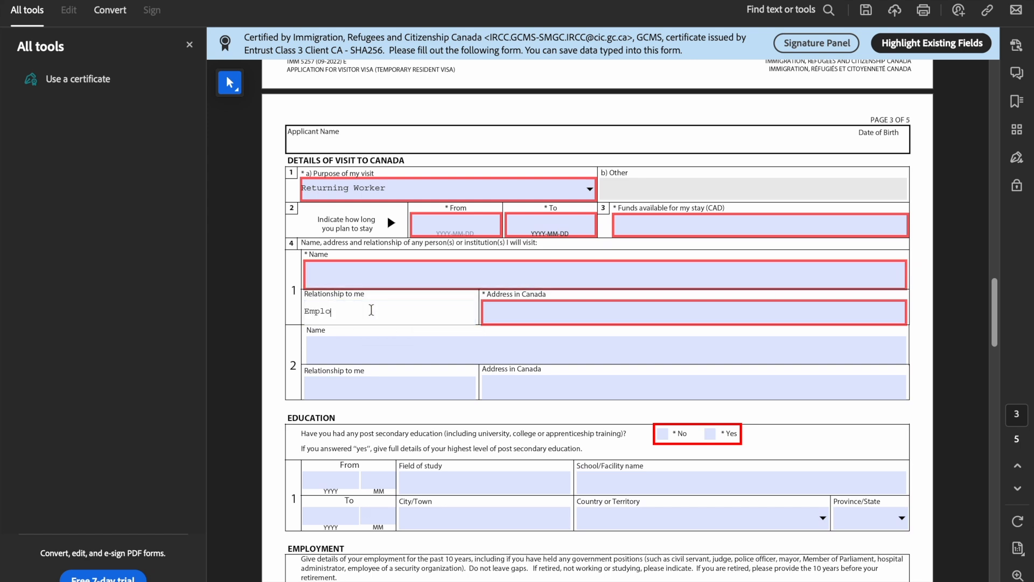
{"action": "type", "text": "yer"}
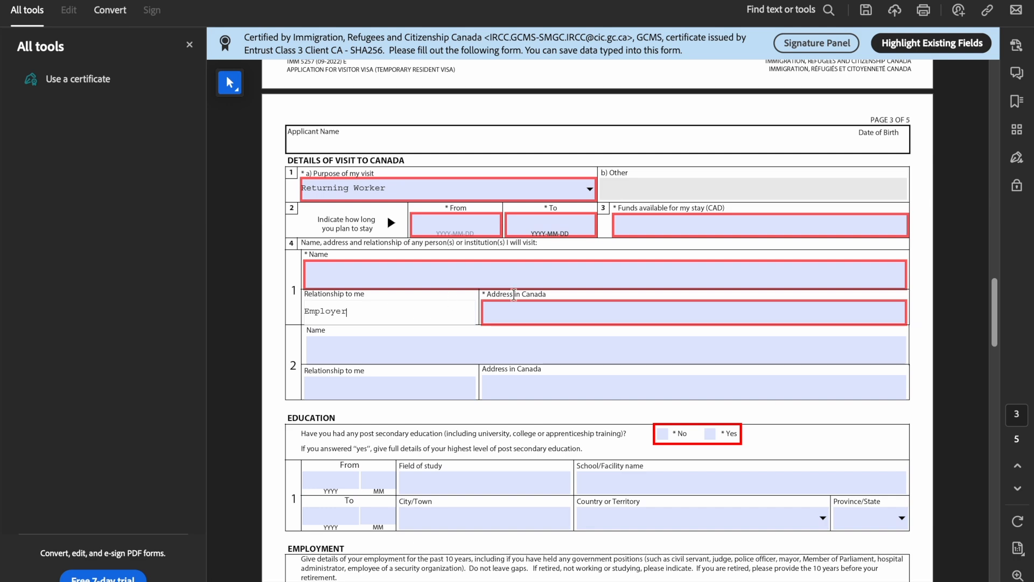
{"action": "scroll", "coordinate": [523, 311], "scroll_direction": "down", "scroll_amount": 3}
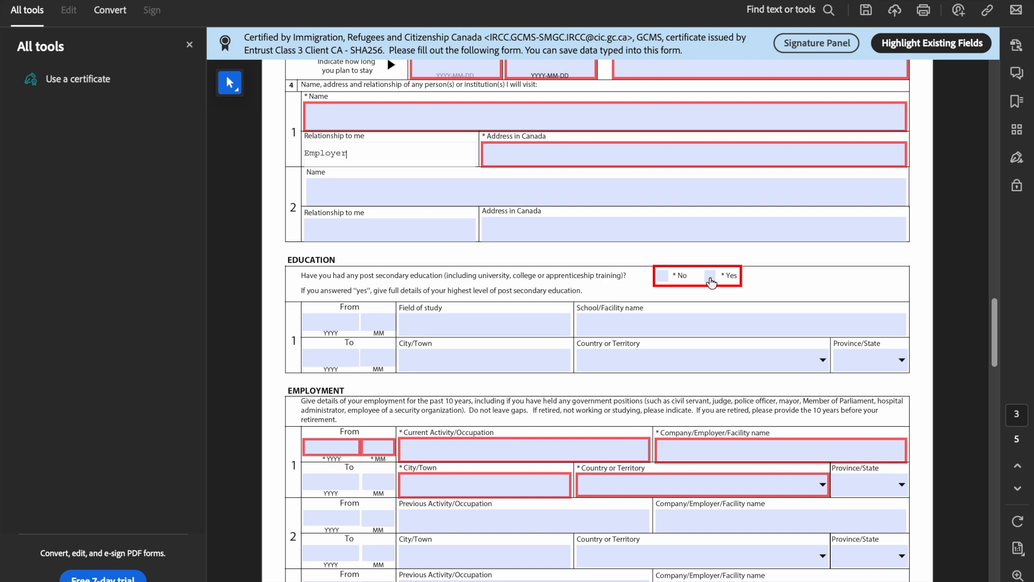
{"action": "left_click", "coordinate": [710, 276]}
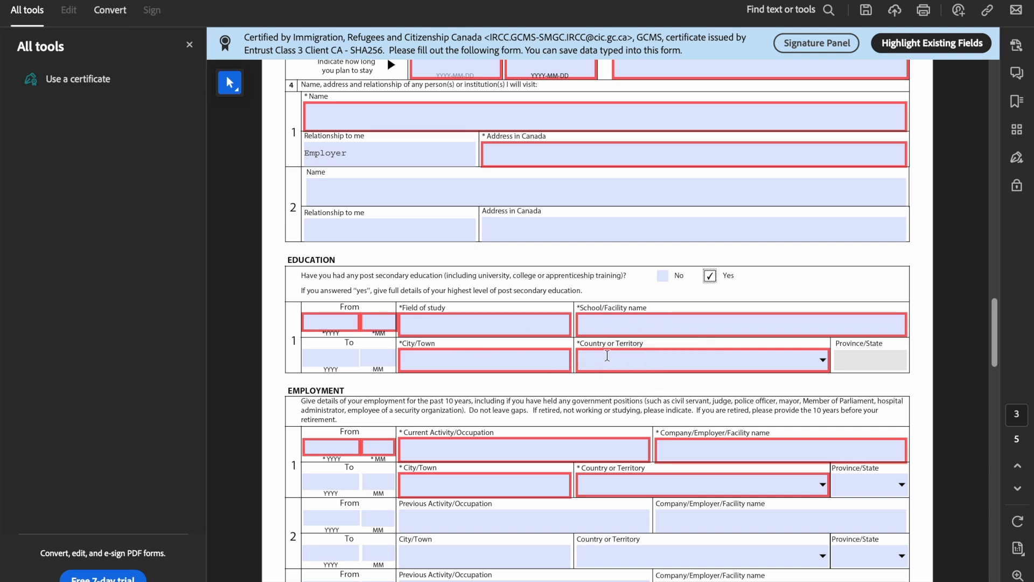
Answer No to background question 1a about tuberculosis or close contact with it in the past two years
{"action": "scroll", "coordinate": [607, 355], "scroll_direction": "down", "scroll_amount": 2}
{"action": "scroll", "coordinate": [607, 356], "scroll_direction": "down", "scroll_amount": 5}
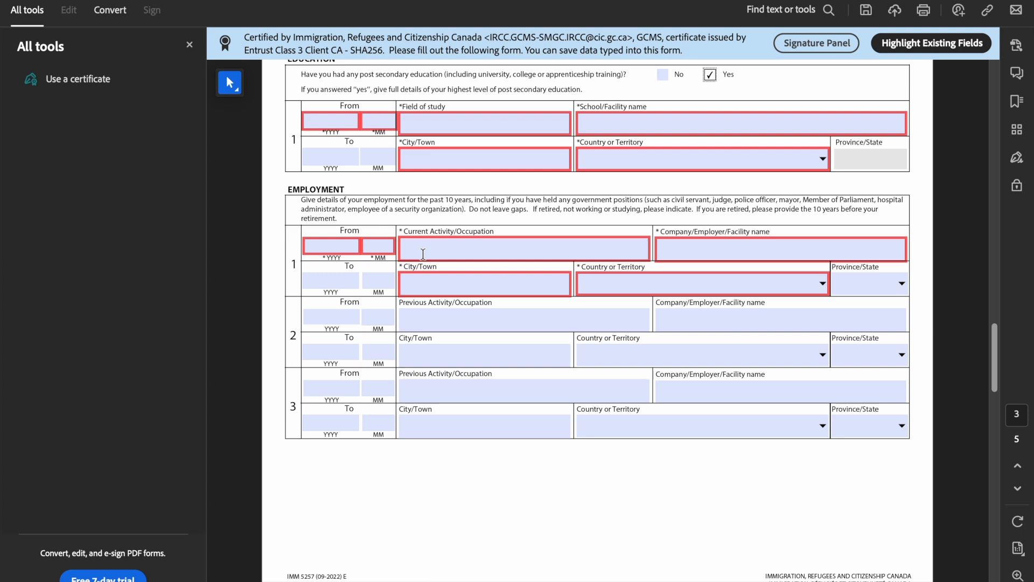
{"action": "scroll", "coordinate": [534, 384], "scroll_direction": "down", "scroll_amount": 7}
{"action": "scroll", "coordinate": [533, 384], "scroll_direction": "down", "scroll_amount": 1}
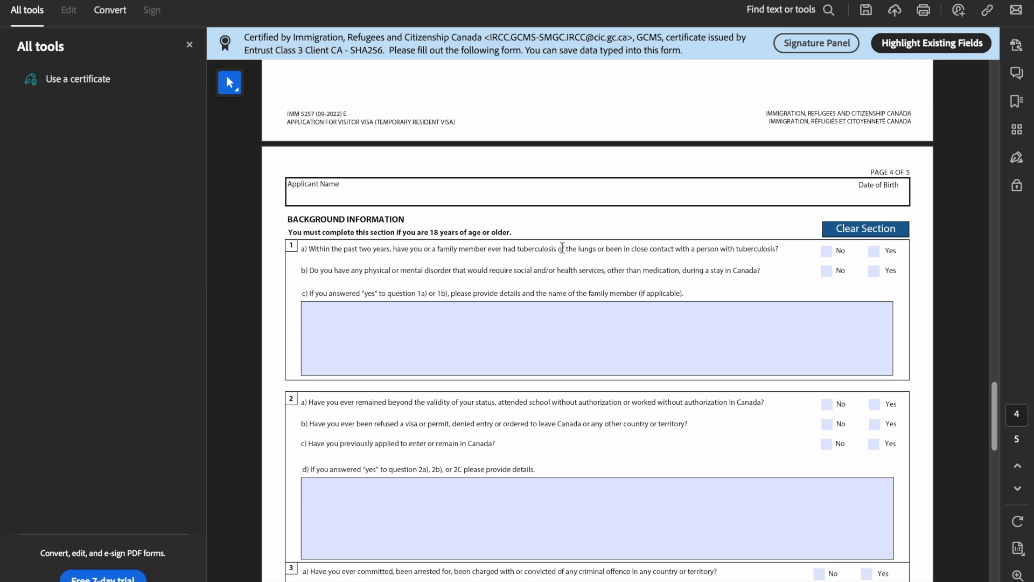
{"action": "left_click", "coordinate": [827, 252]}
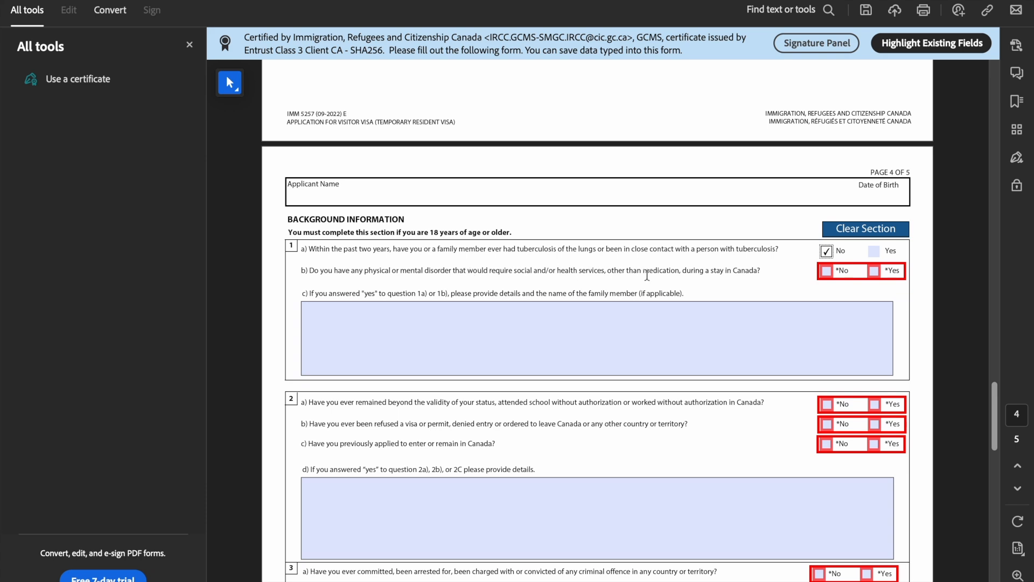
Answer No to background questions 1b on physical or mental disorders, 2a on unauthorized stay or work, and 2b on refusals
{"action": "left_click", "coordinate": [827, 271]}
{"action": "scroll", "coordinate": [697, 307], "scroll_direction": "down", "scroll_amount": 5}
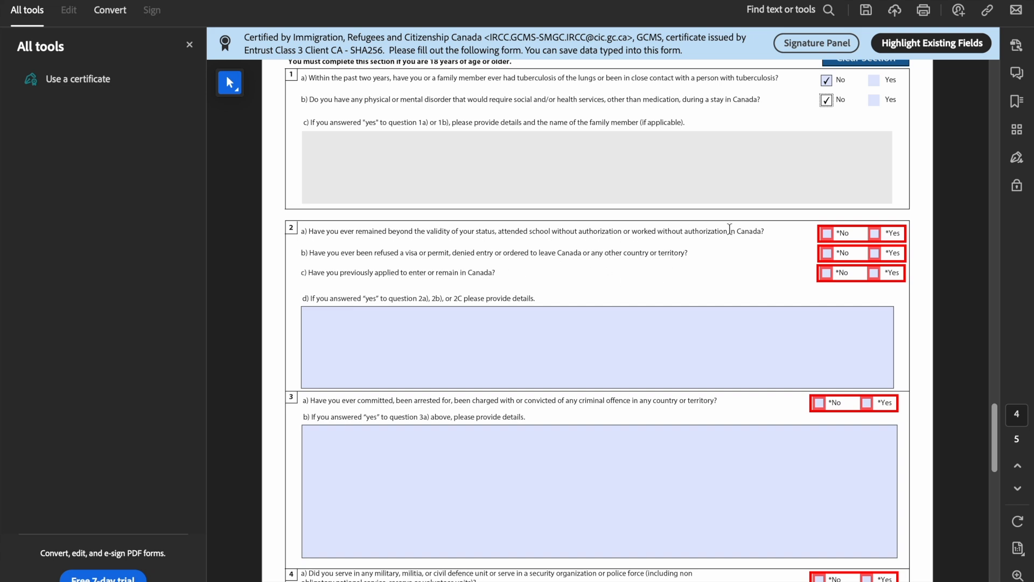
{"action": "left_click", "coordinate": [827, 233]}
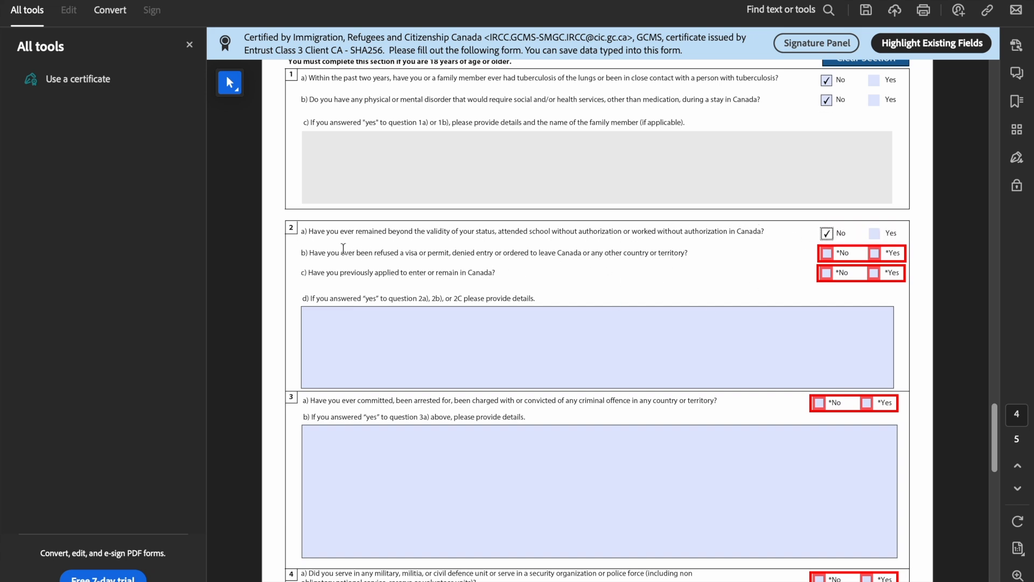
{"action": "left_click", "coordinate": [827, 253]}
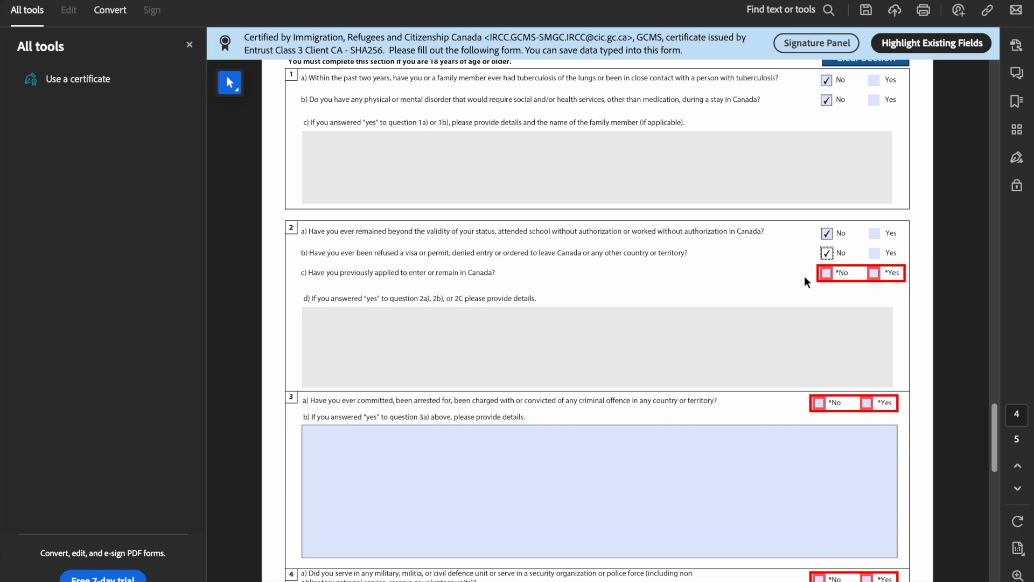
Answer Yes to question 2c on previous applications and enter "Yes I applied for PGWP to stay in Canada" as the details in 2d
{"action": "left_click", "coordinate": [874, 272]}
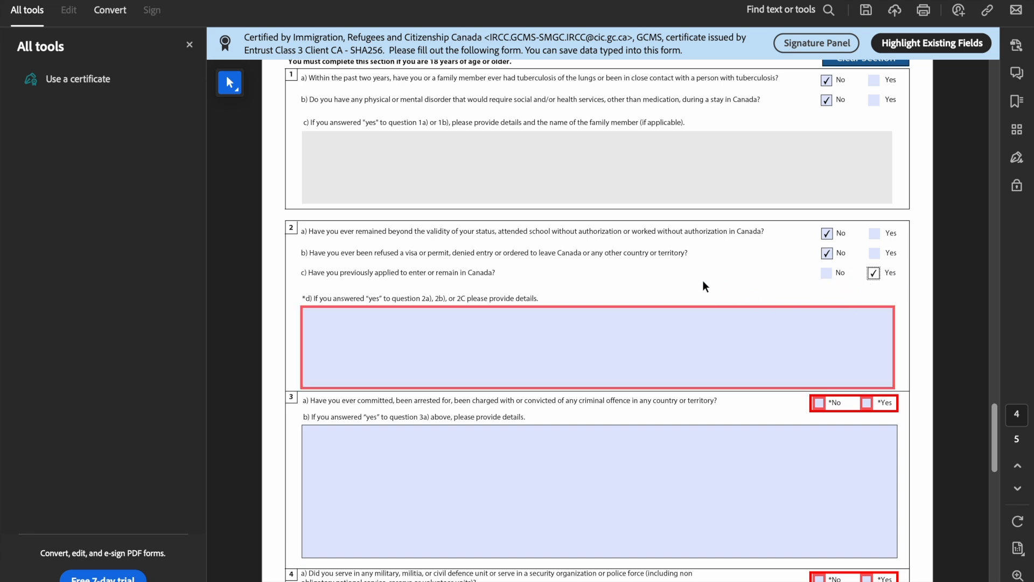
{"action": "left_click", "coordinate": [336, 338]}
{"action": "type", "text": "Yes I applied for"}
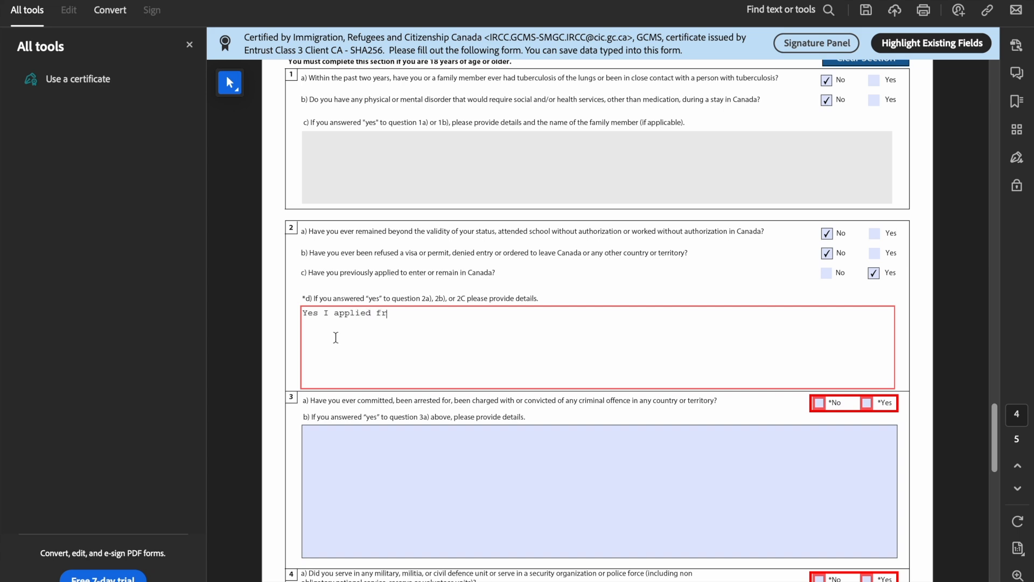
{"action": "type", "text": " PGWP to stay in "}
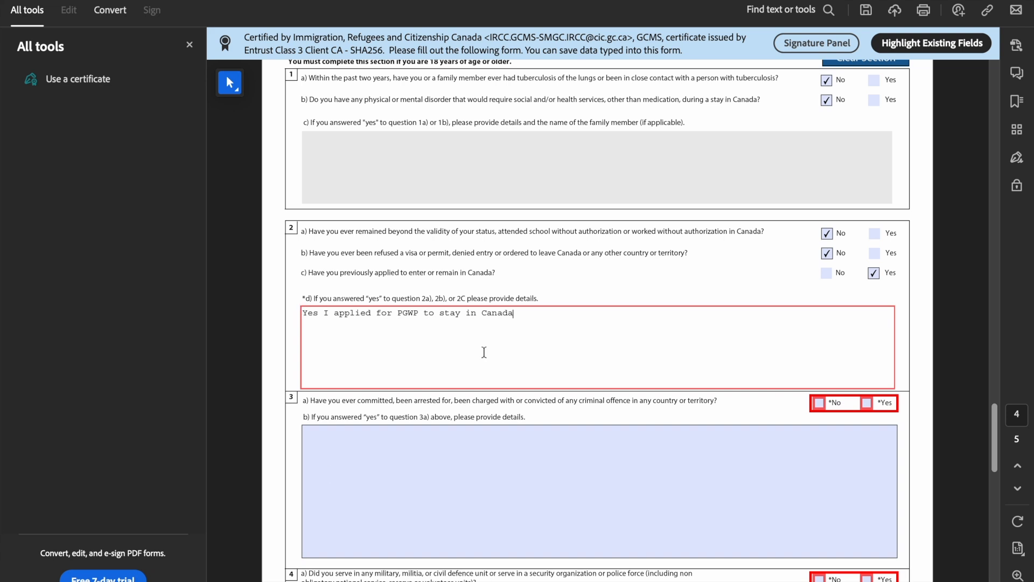
{"action": "type", "text": "Canada"}
Answer No to background questions 3a on criminal offences, 4a on military service, 5 on political groups, and 6 on ill treatment
{"action": "left_click", "coordinate": [818, 403]}
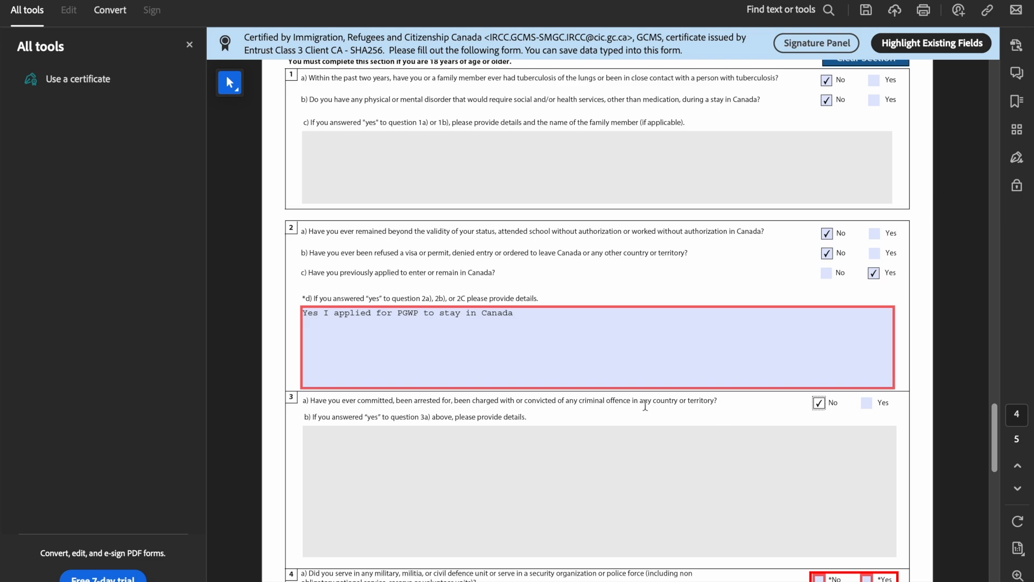
{"action": "scroll", "coordinate": [554, 380], "scroll_direction": "down", "scroll_amount": 5}
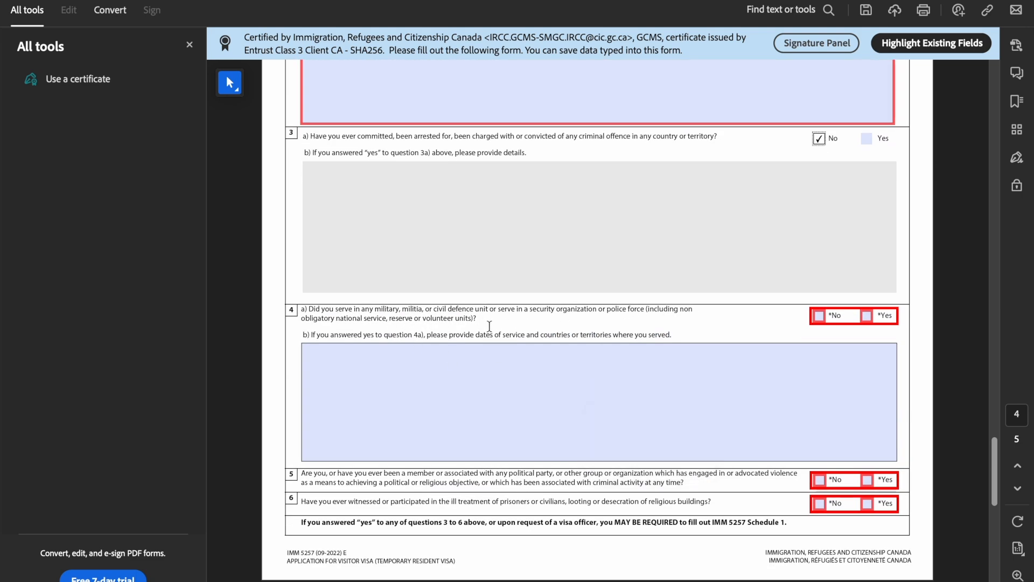
{"action": "left_click", "coordinate": [819, 316]}
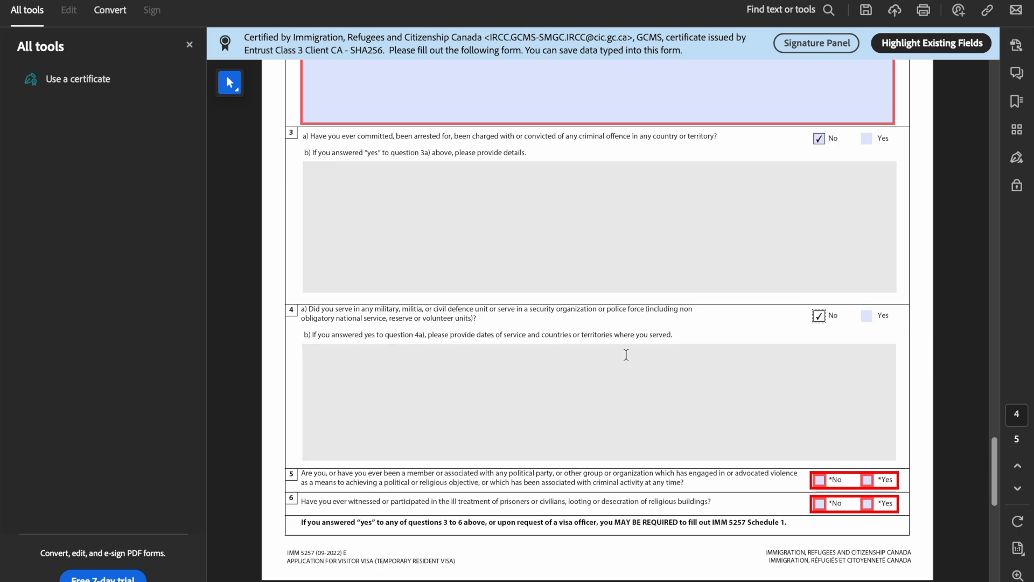
{"action": "scroll", "coordinate": [626, 355], "scroll_direction": "down", "scroll_amount": 3}
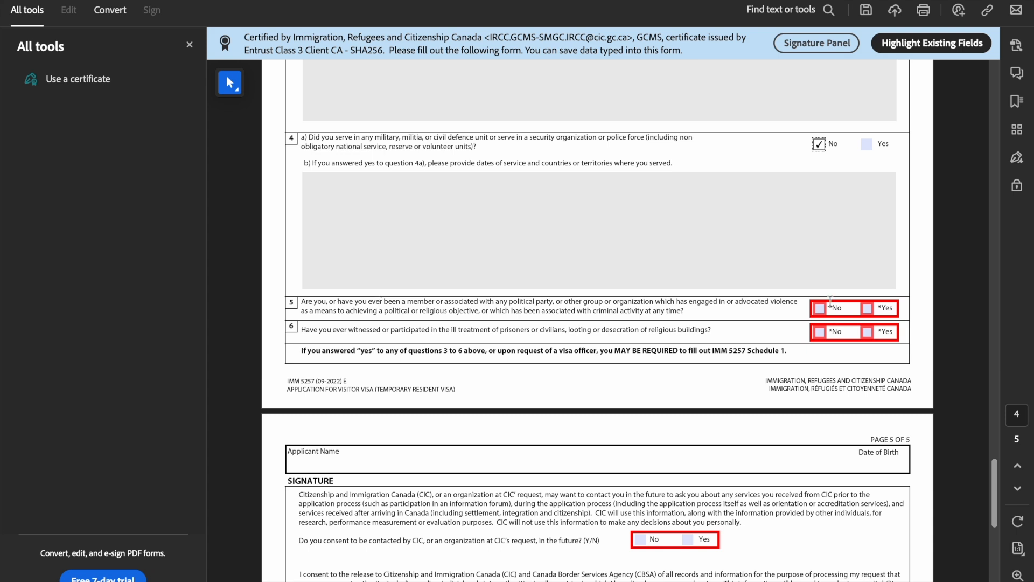
{"action": "left_click", "coordinate": [819, 309]}
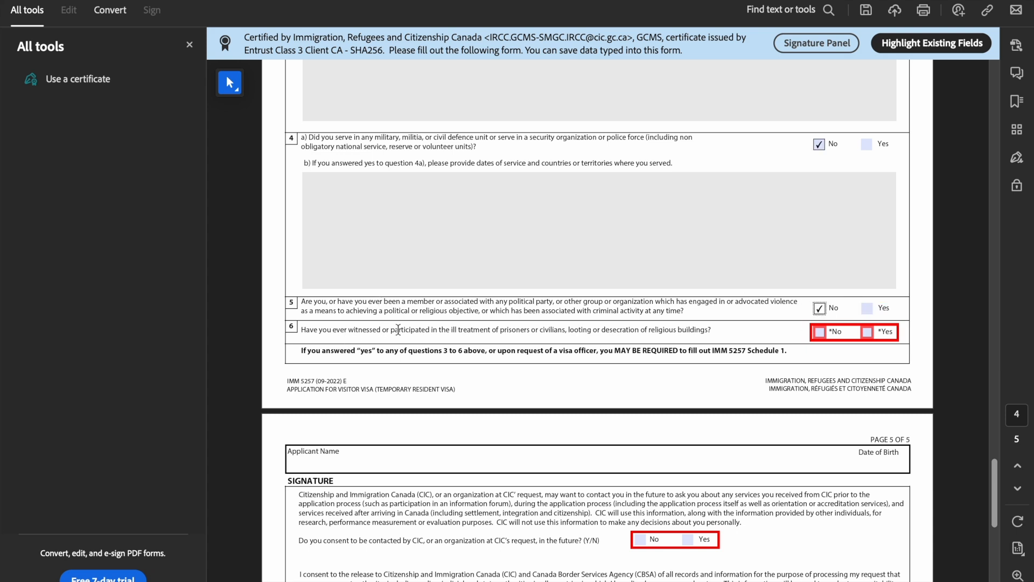
{"action": "left_click", "coordinate": [819, 332]}
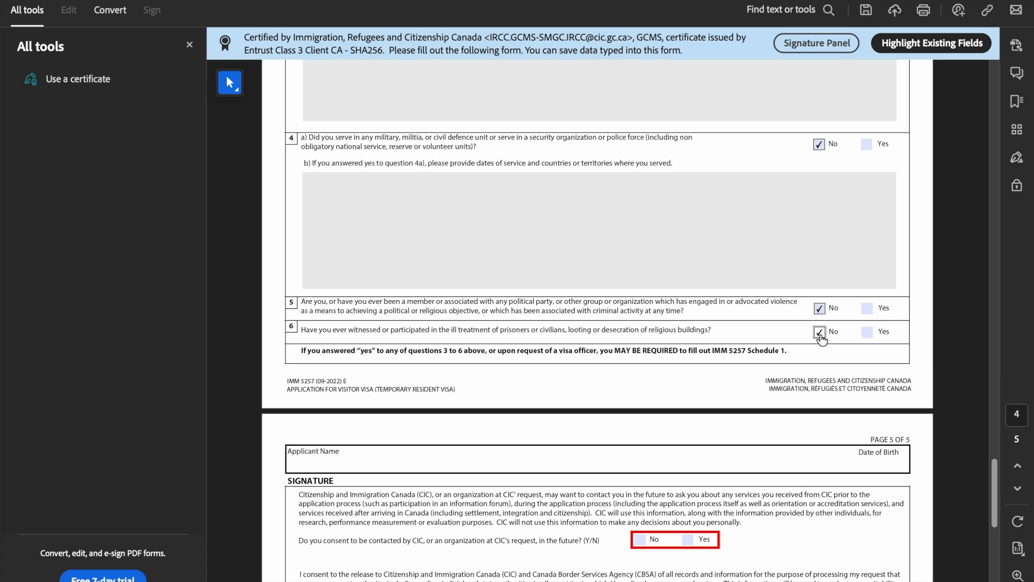
Answer Yes to being contacted by CIC in the future, and go through the applicant signature field on page 5
{"action": "scroll", "coordinate": [558, 302], "scroll_direction": "down", "scroll_amount": 5}
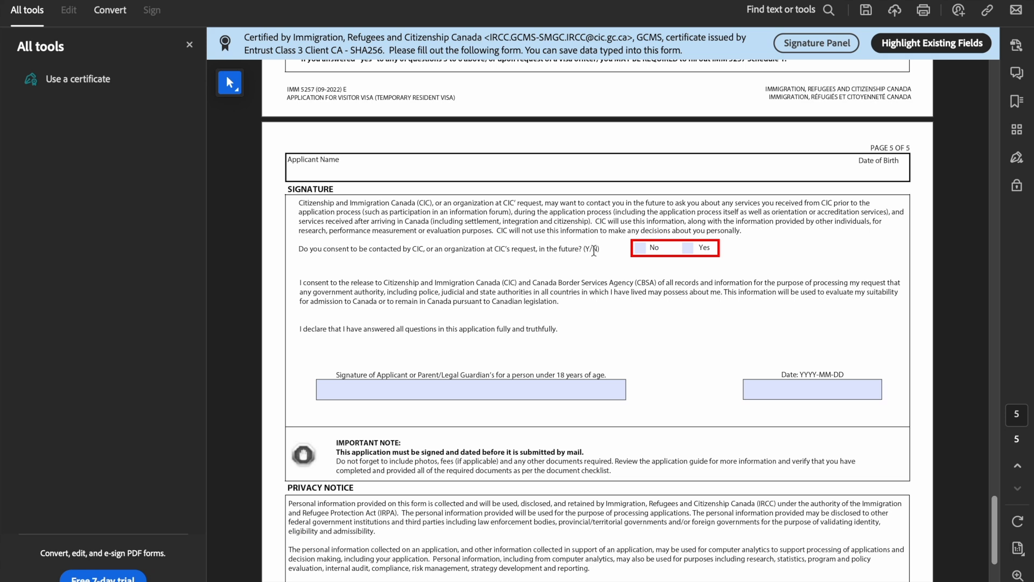
{"action": "left_click", "coordinate": [690, 249]}
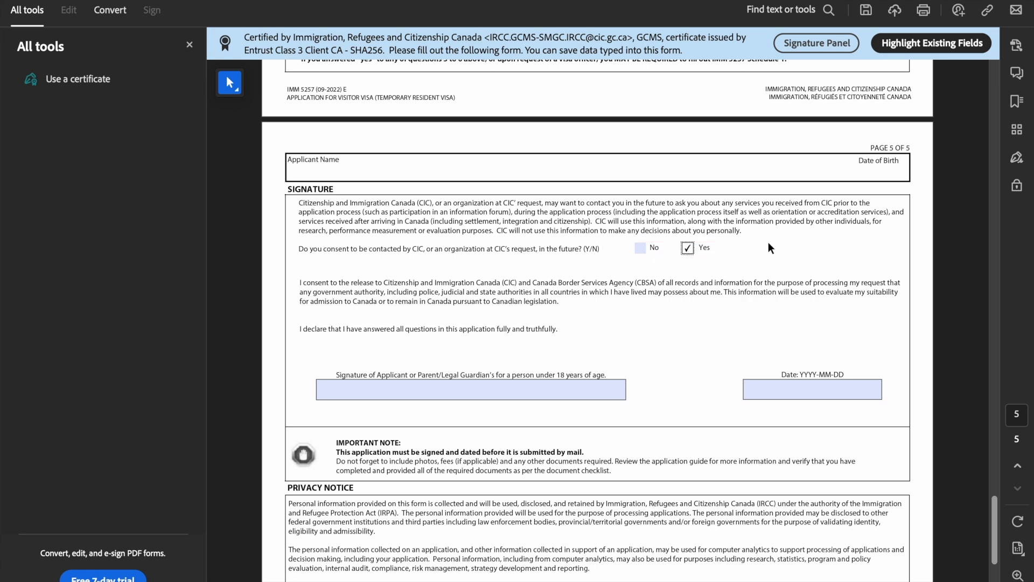
{"action": "scroll", "coordinate": [543, 294], "scroll_direction": "down", "scroll_amount": 2}
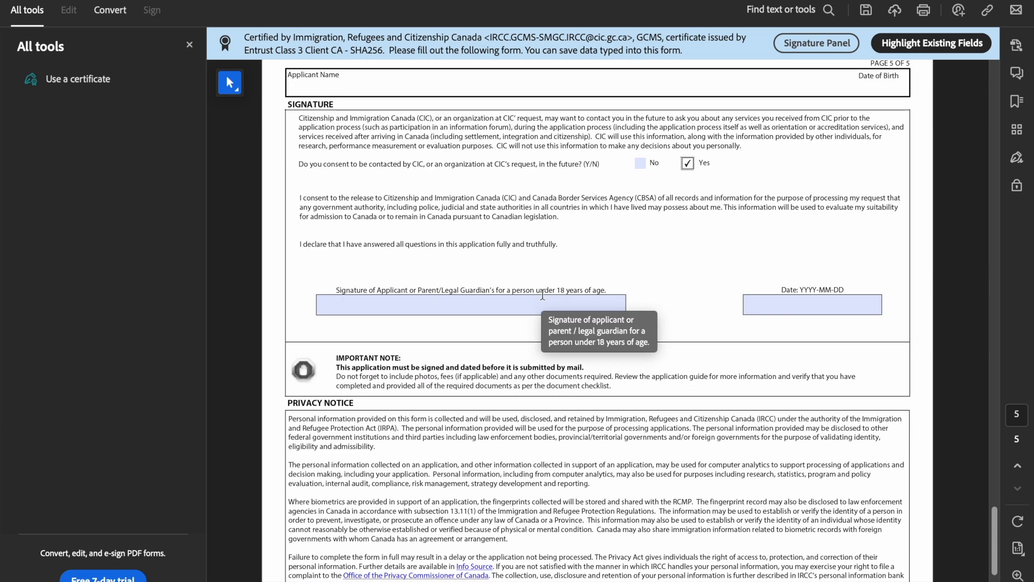
{"action": "scroll", "coordinate": [542, 295], "scroll_direction": "down", "scroll_amount": 1}
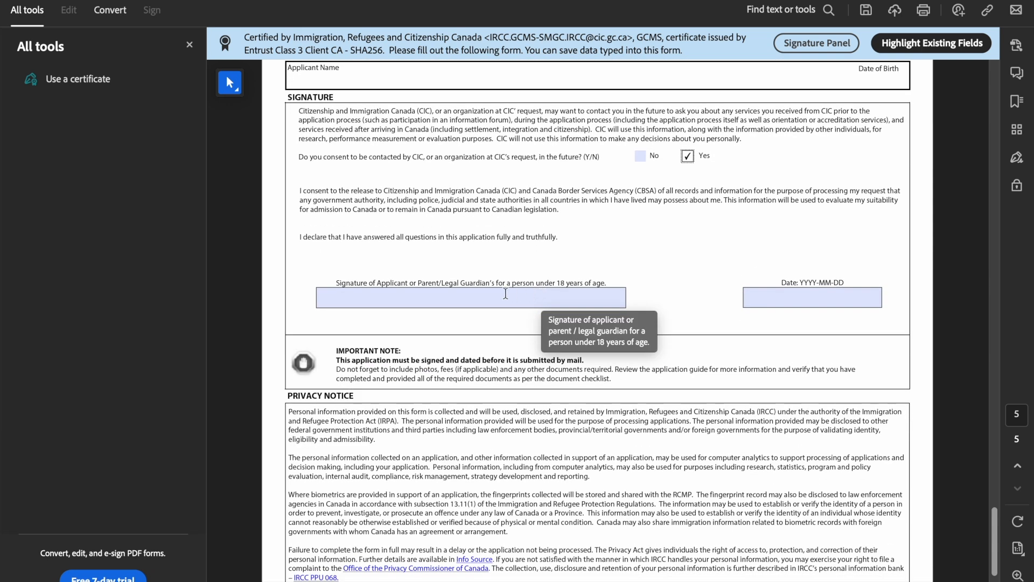
{"action": "left_click", "coordinate": [505, 294]}
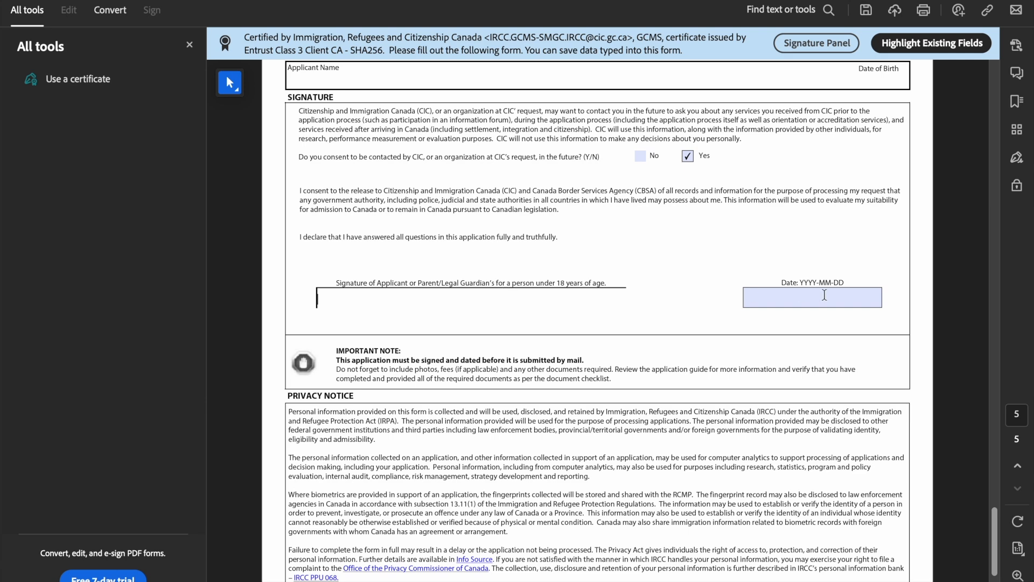
{"action": "key", "text": "Tab"}
In the IRCC document checklist in the browser, upload imm5257e (1).pdf as the IMM5257 application form and return to the documents
{"action": "scroll", "coordinate": [682, 292], "scroll_direction": "down", "scroll_amount": 4}
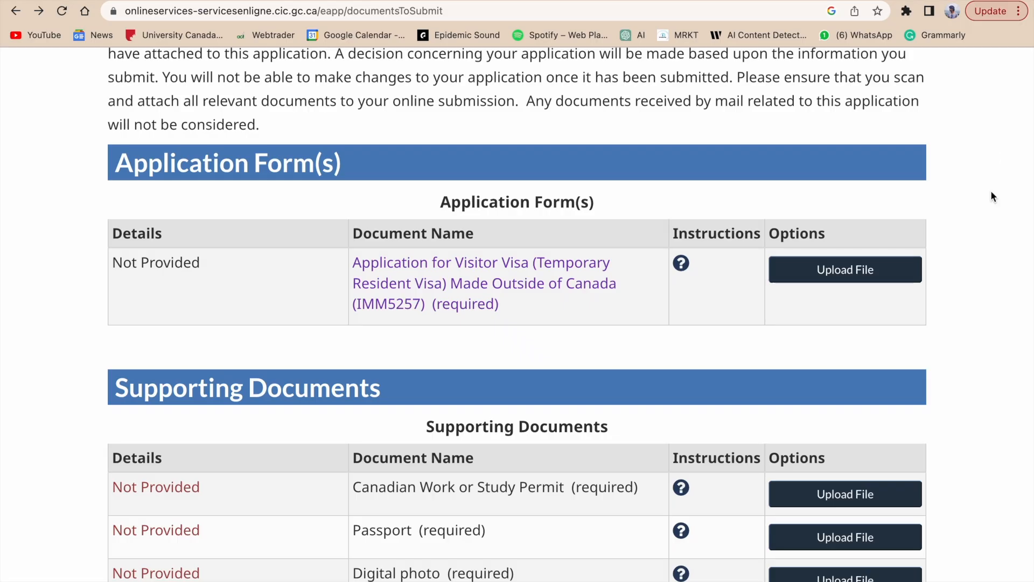
{"action": "scroll", "coordinate": [619, 314], "scroll_direction": "down", "scroll_amount": 1}
{"action": "left_click", "coordinate": [837, 244]}
{"action": "left_click", "coordinate": [146, 365]}
{"action": "left_click", "coordinate": [279, 194]}
{"action": "double_click", "coordinate": [408, 194]}
{"action": "left_click", "coordinate": [179, 392]}
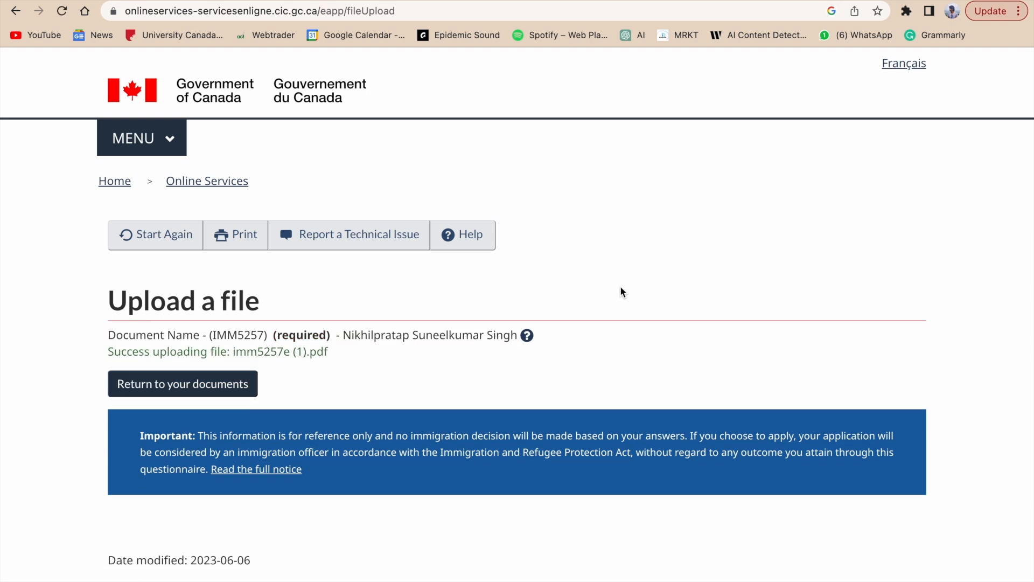
{"action": "scroll", "coordinate": [476, 315], "scroll_direction": "down", "scroll_amount": 3}
{"action": "left_click", "coordinate": [225, 321]}
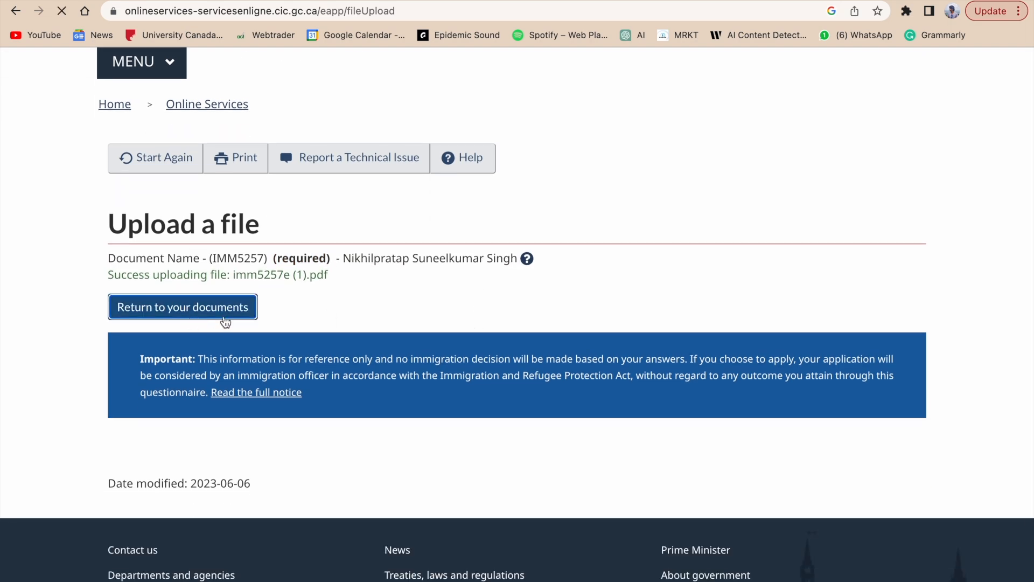
Review the checklist's supporting documents, optional documents and fees, and continue to the declaration and electronic signature page
{"action": "scroll", "coordinate": [505, 365], "scroll_direction": "down", "scroll_amount": 1}
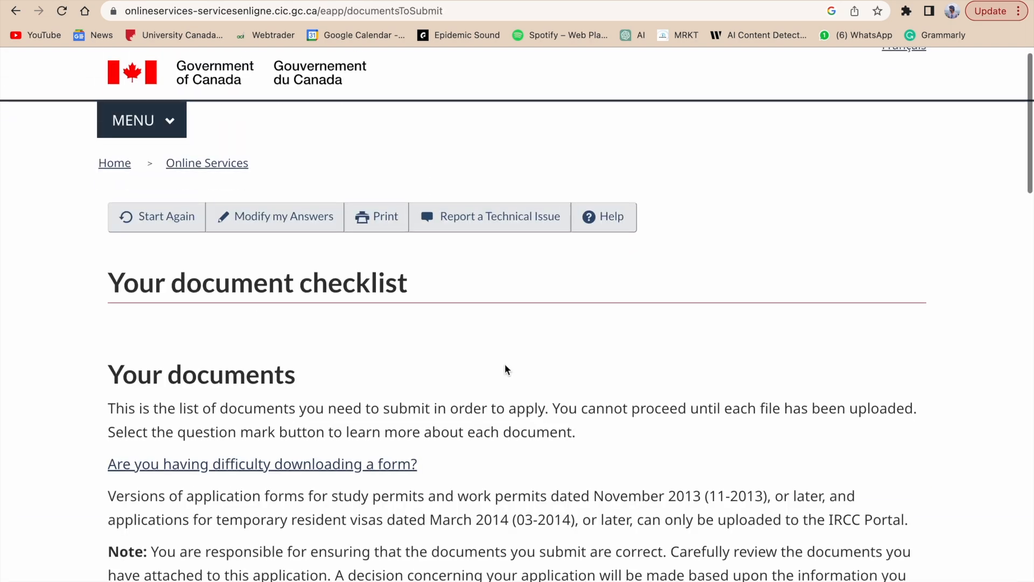
{"action": "scroll", "coordinate": [505, 365], "scroll_direction": "down", "scroll_amount": 15}
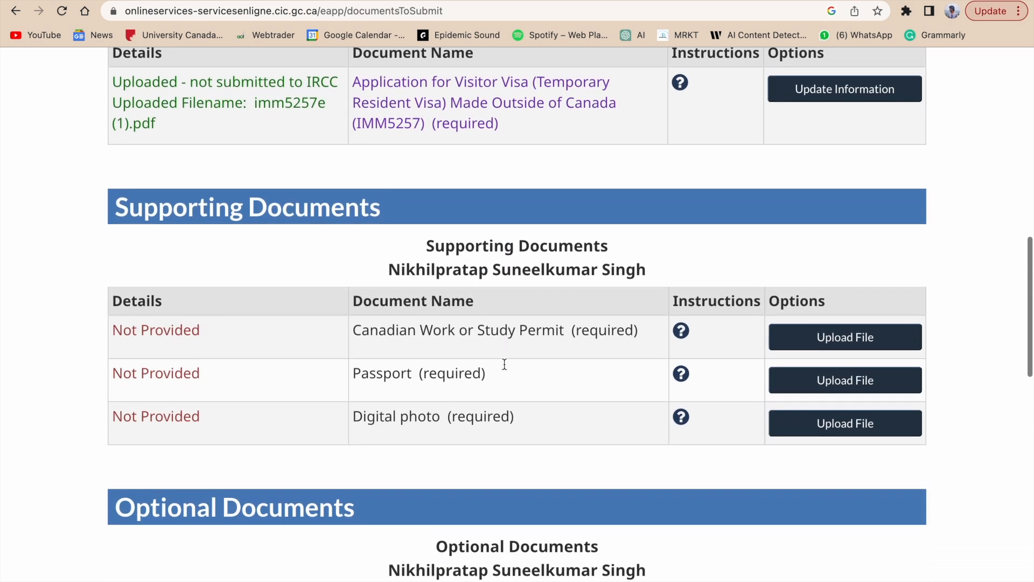
{"action": "scroll", "coordinate": [652, 364], "scroll_direction": "down", "scroll_amount": 2}
{"action": "scroll", "coordinate": [653, 362], "scroll_direction": "down", "scroll_amount": 2}
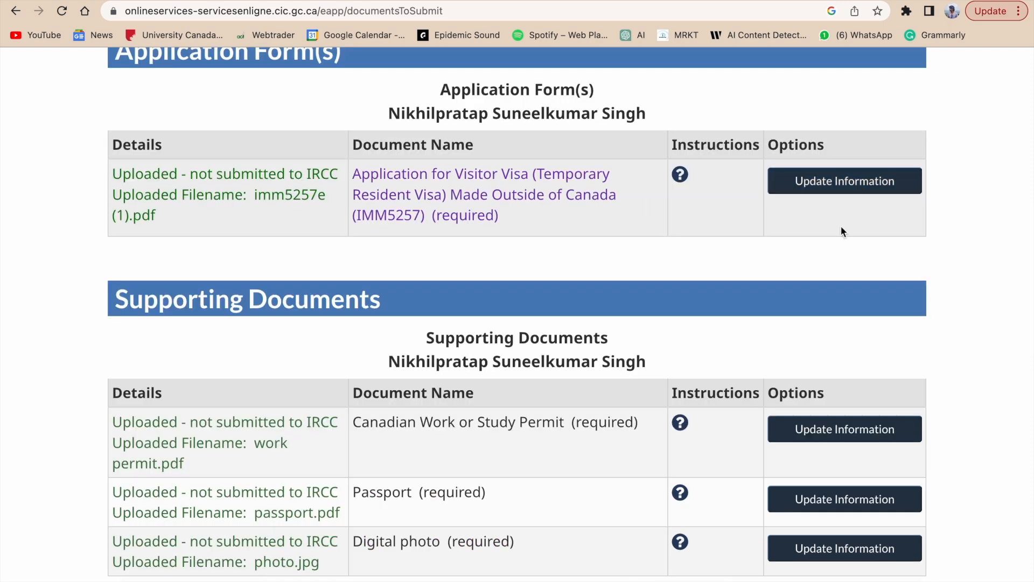
{"action": "scroll", "coordinate": [807, 256], "scroll_direction": "down", "scroll_amount": 2}
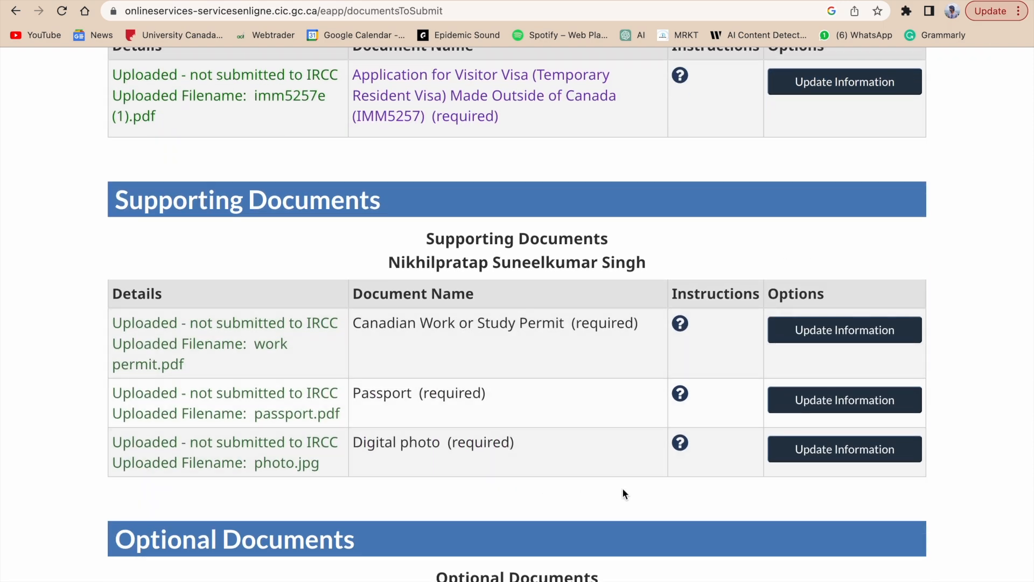
{"action": "scroll", "coordinate": [623, 489], "scroll_direction": "down", "scroll_amount": 6}
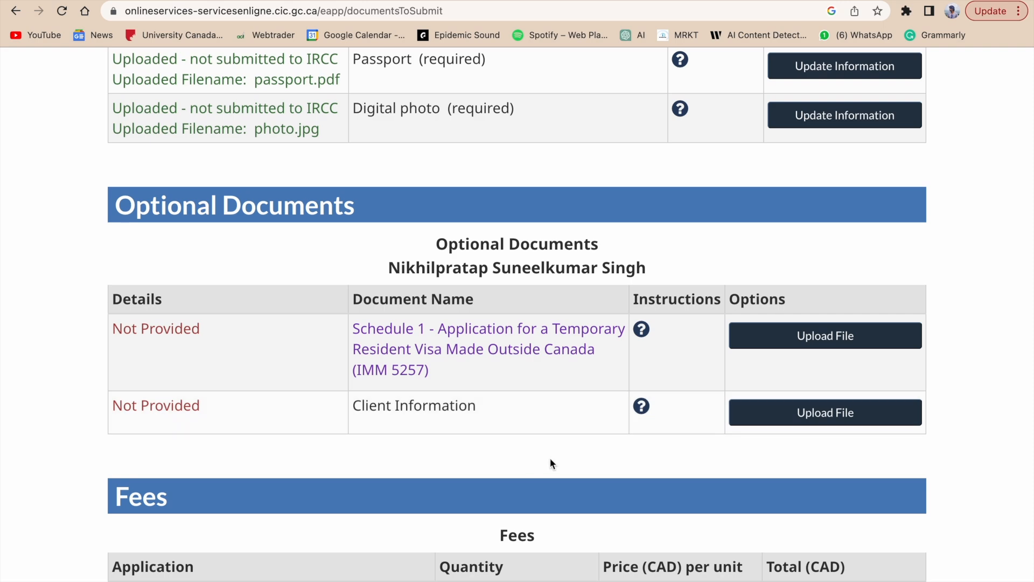
{"action": "scroll", "coordinate": [550, 459], "scroll_direction": "down", "scroll_amount": 5}
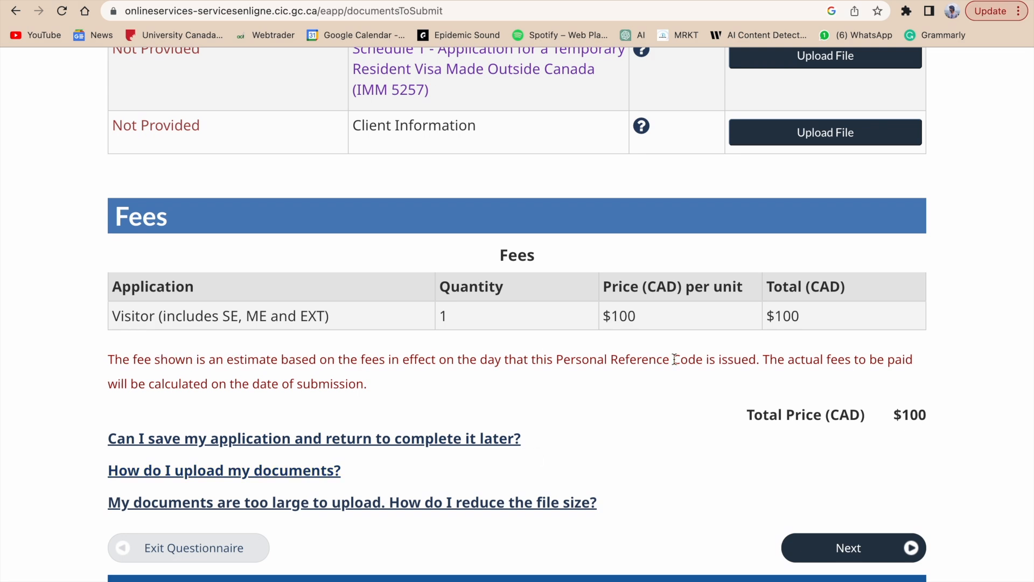
{"action": "left_click", "coordinate": [835, 557]}
Select "I agree" for the Declaration of Applicant
{"action": "scroll", "coordinate": [747, 296], "scroll_direction": "down", "scroll_amount": 2}
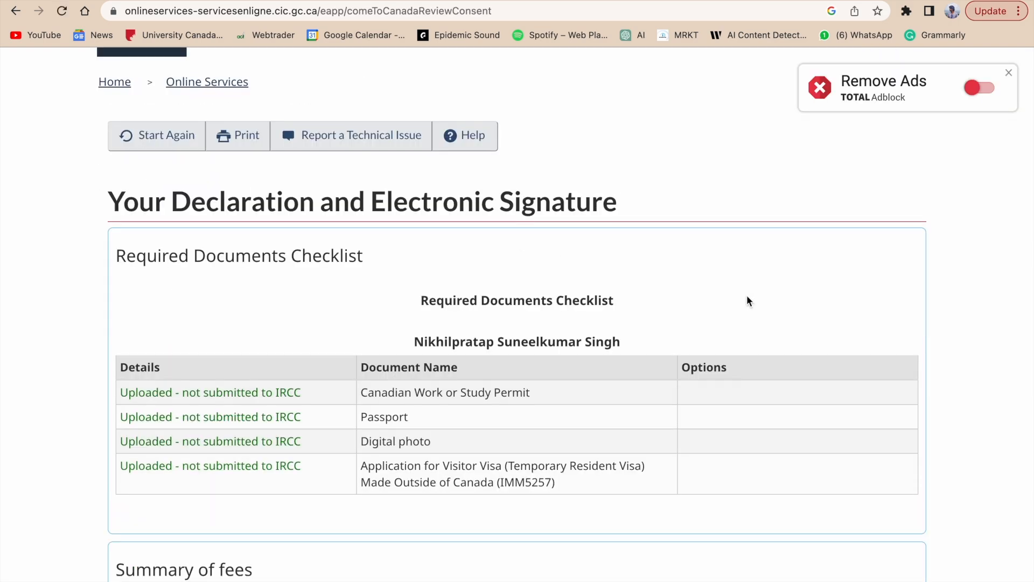
{"action": "scroll", "coordinate": [747, 301], "scroll_direction": "down", "scroll_amount": 15}
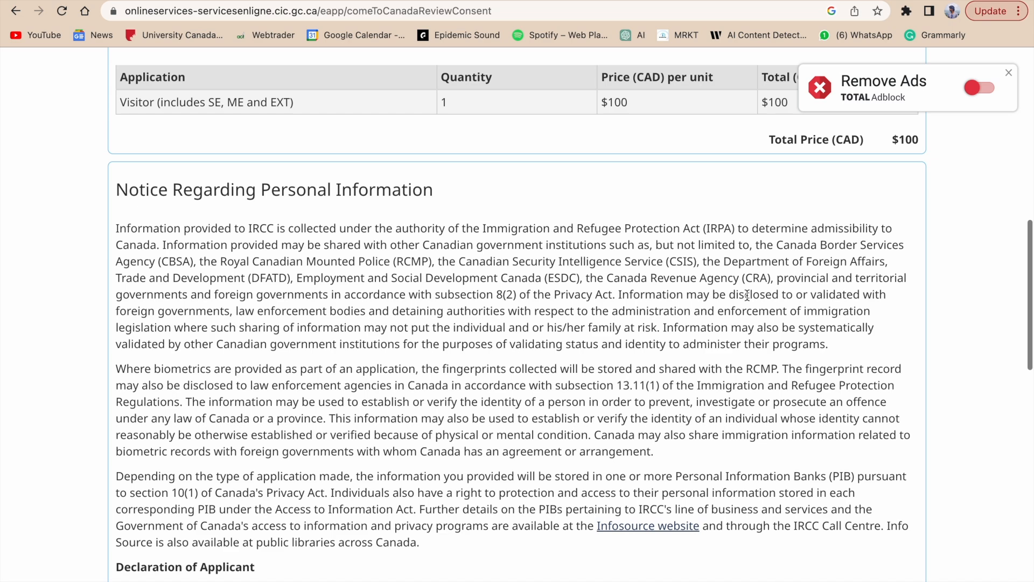
{"action": "scroll", "coordinate": [560, 386], "scroll_direction": "down", "scroll_amount": 1}
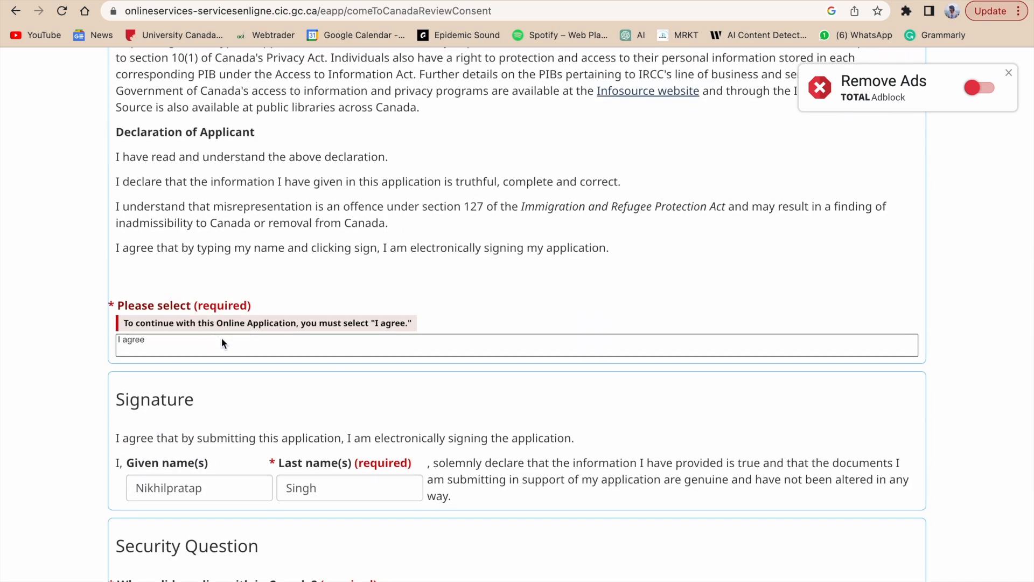
{"action": "left_click", "coordinate": [242, 347]}
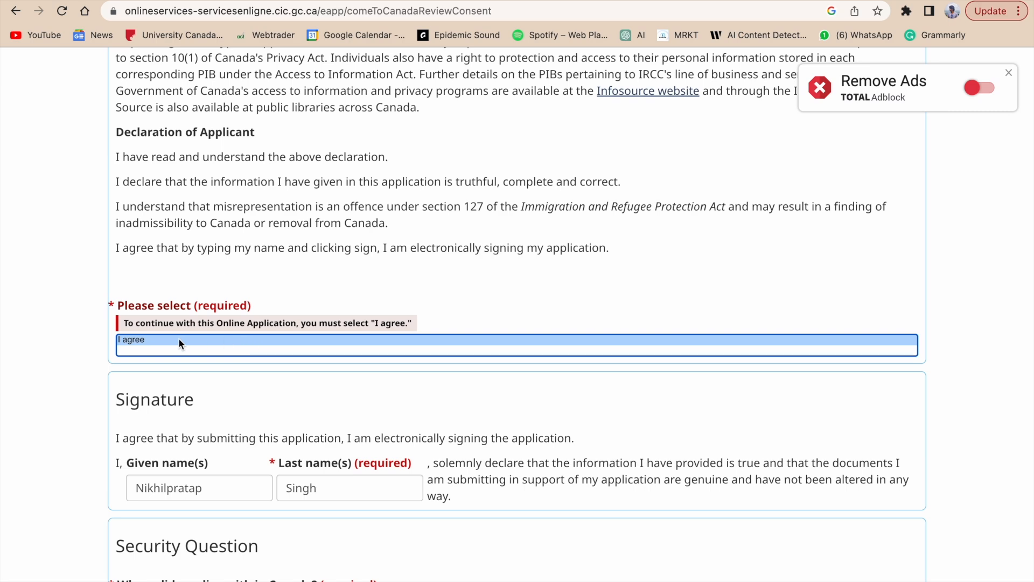
{"action": "left_click", "coordinate": [274, 370]}
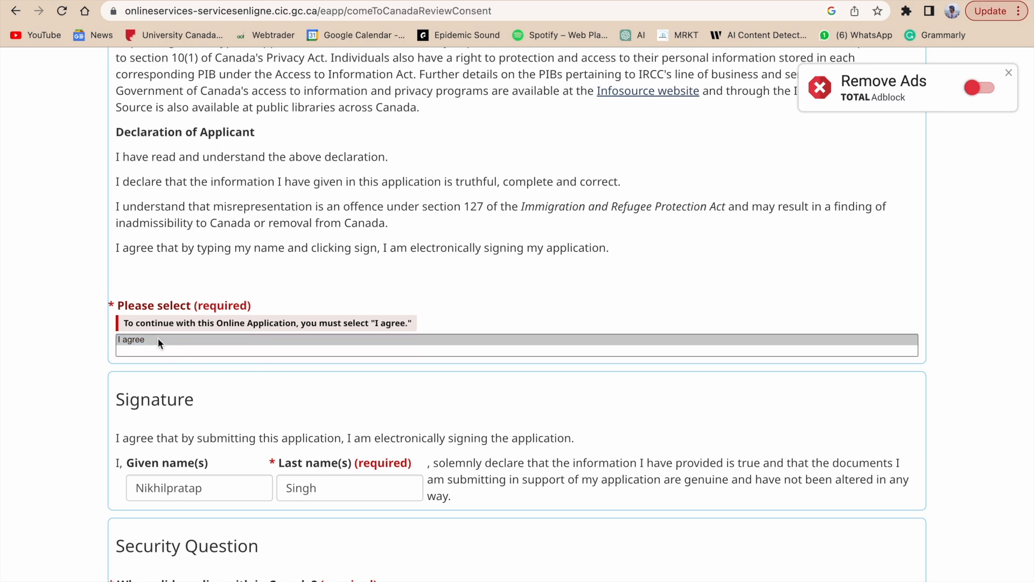
{"action": "left_click", "coordinate": [135, 338]}
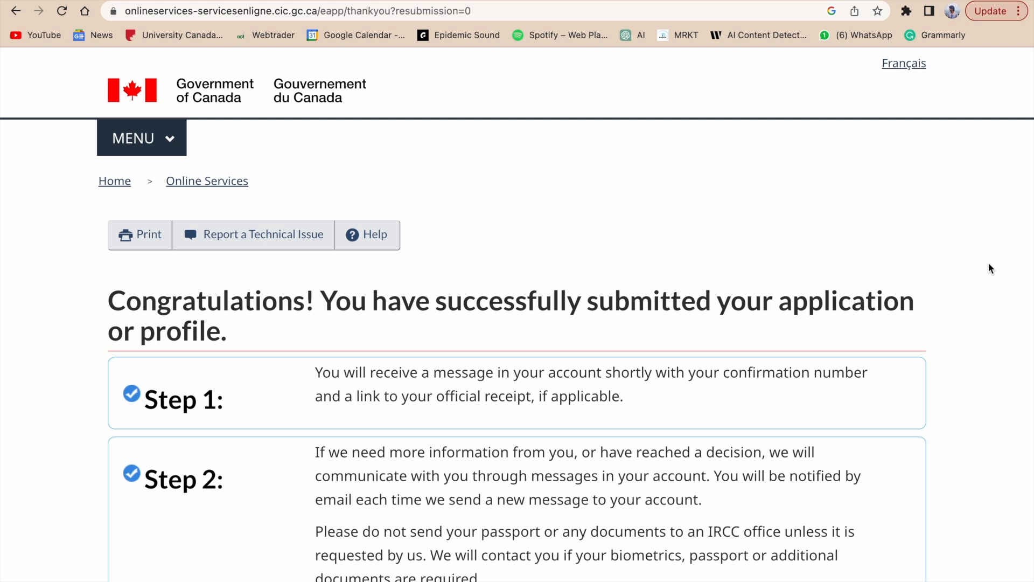
Read the next steps on the submission confirmation page and open the page for checking how long an application takes to process
{"action": "scroll", "coordinate": [919, 249], "scroll_direction": "down", "scroll_amount": 3}
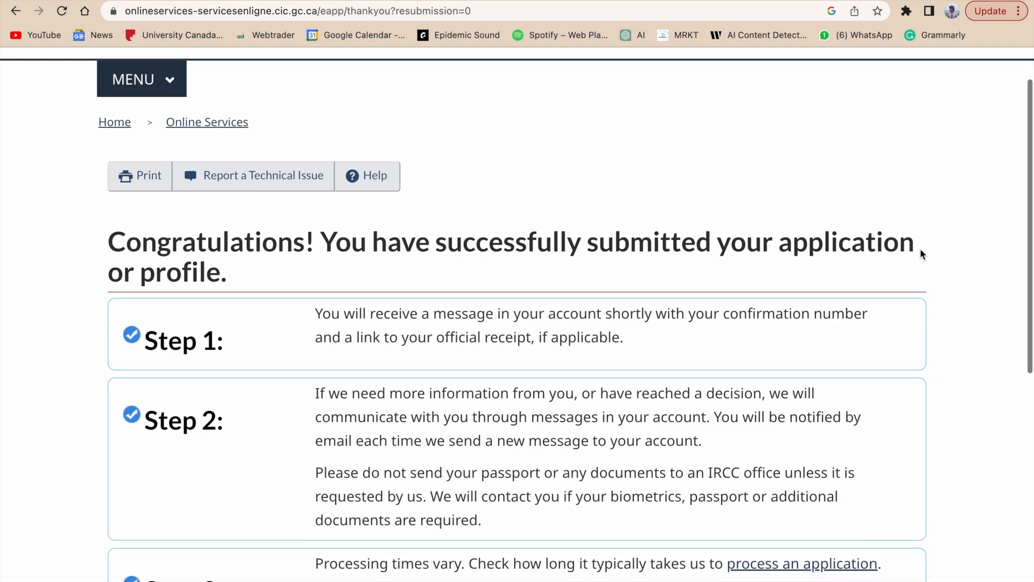
{"action": "scroll", "coordinate": [920, 253], "scroll_direction": "down", "scroll_amount": 5}
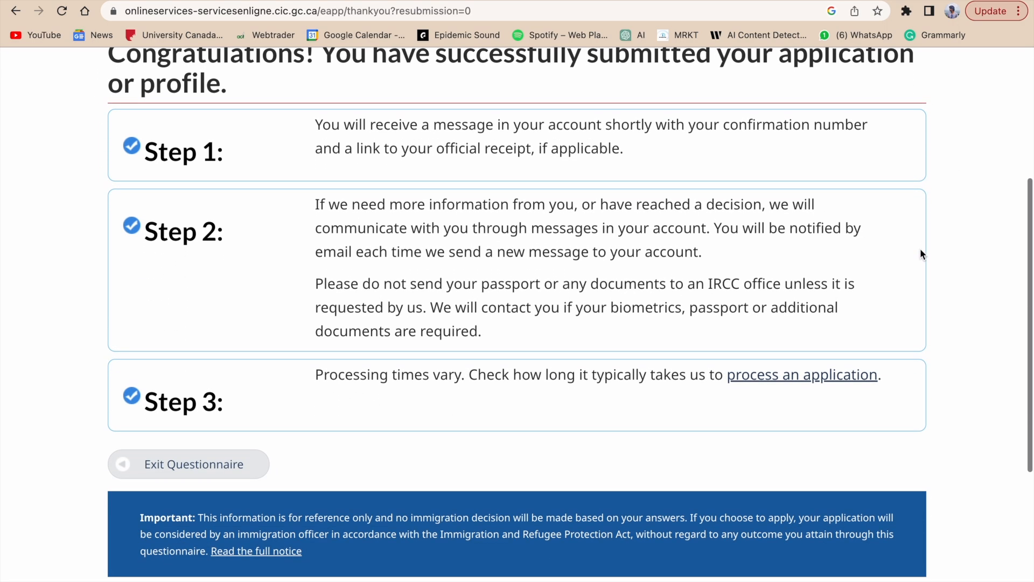
{"action": "scroll", "coordinate": [920, 255], "scroll_direction": "down", "scroll_amount": 1}
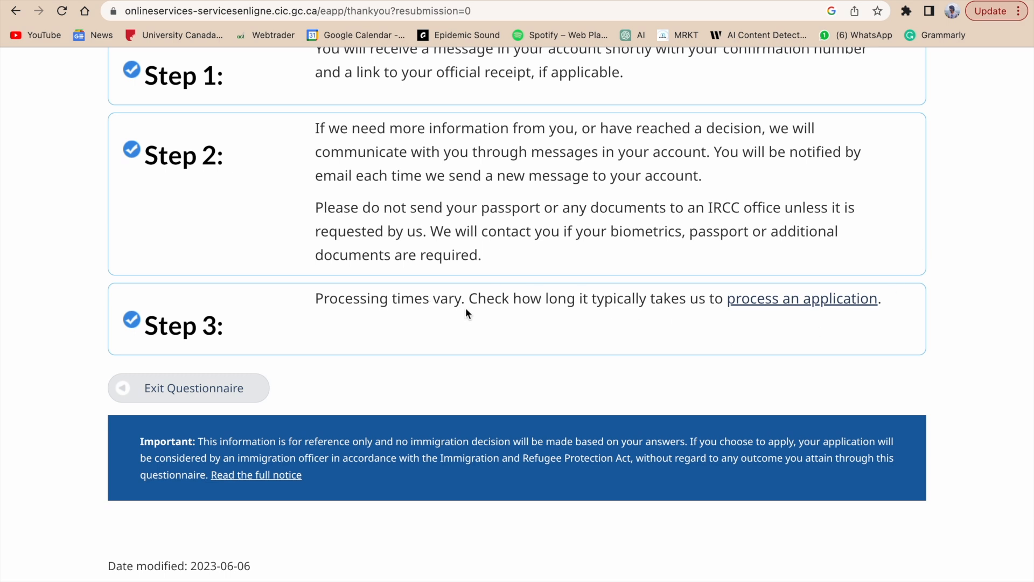
{"action": "left_click", "coordinate": [836, 311]}
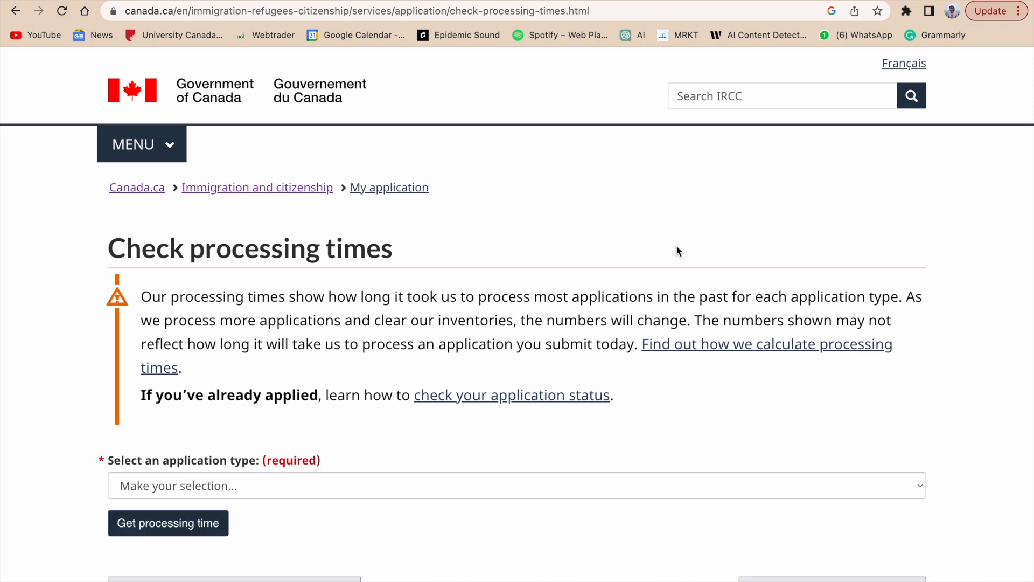
Get the processing time for a Temporary residence (visiting, studying, working) application of type Visitor visa (from inside Canada)
{"action": "scroll", "coordinate": [527, 319], "scroll_direction": "down", "scroll_amount": 3}
{"action": "left_click", "coordinate": [350, 365]}
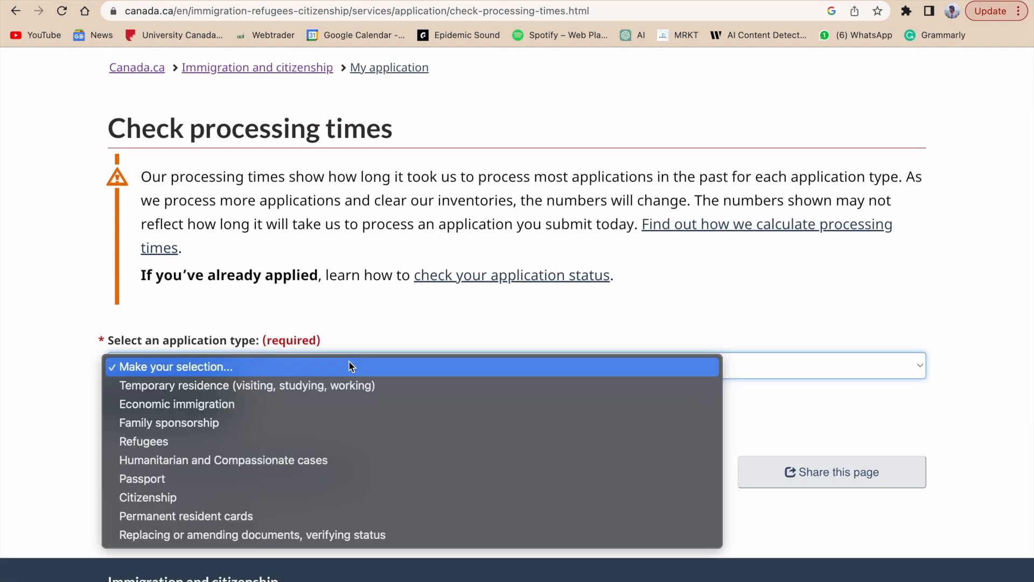
{"action": "left_click", "coordinate": [283, 386]}
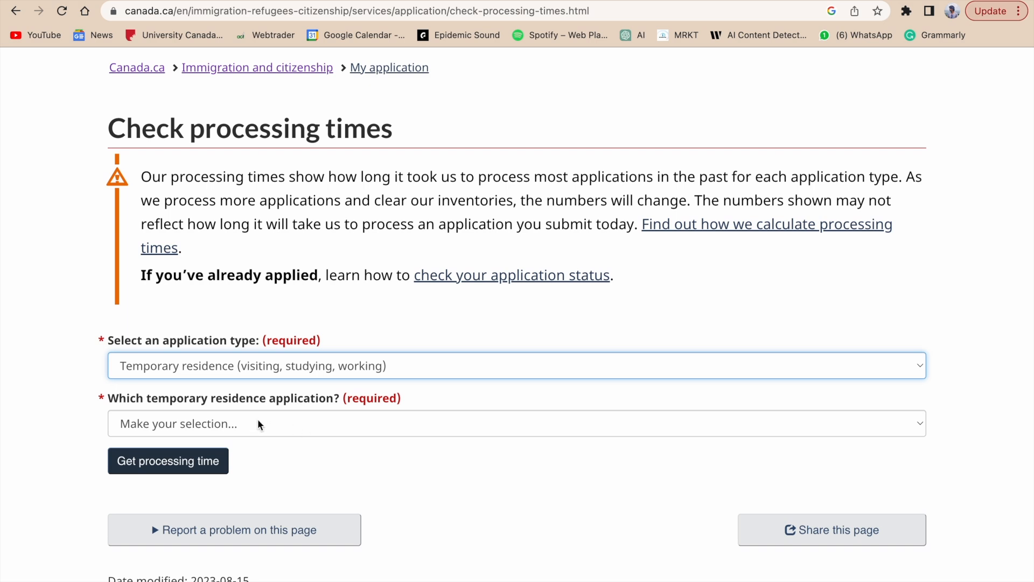
{"action": "left_click", "coordinate": [258, 423]}
{"action": "left_click", "coordinate": [244, 462]}
{"action": "left_click", "coordinate": [170, 467]}
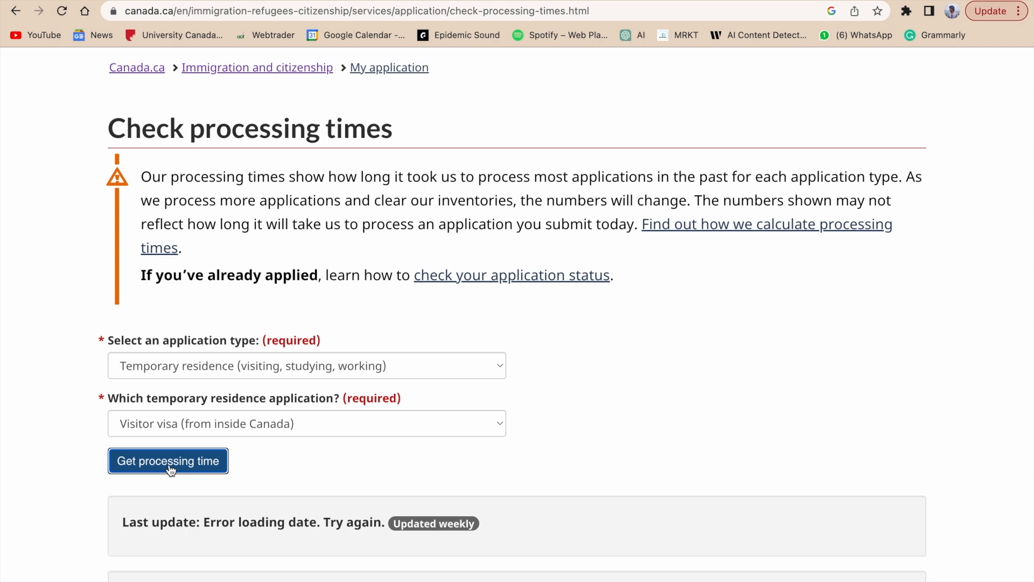
{"action": "scroll", "coordinate": [654, 459], "scroll_direction": "down", "scroll_amount": 3}
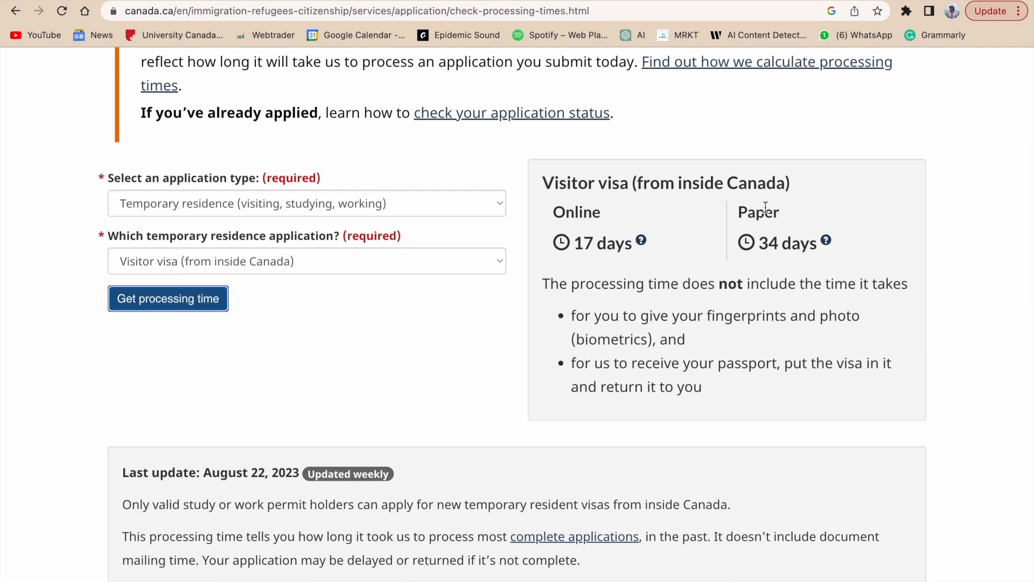